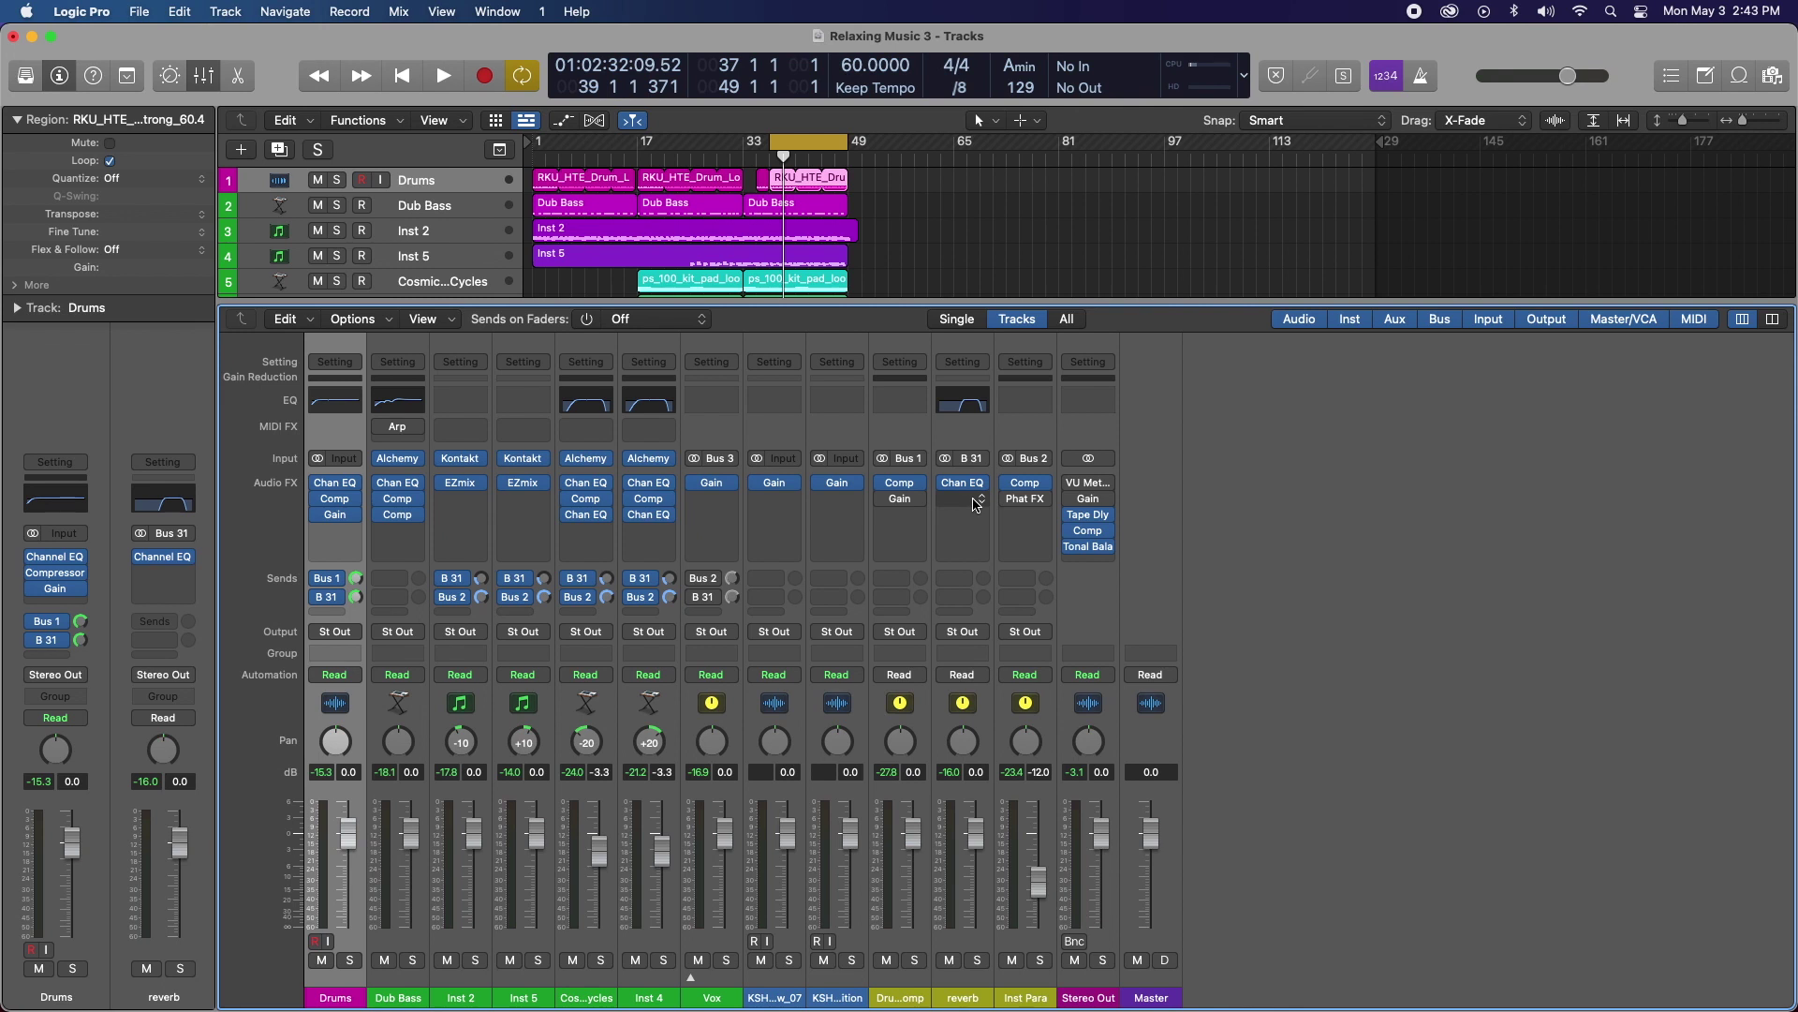
Step: View the reverb channel's Channel EQ, then close it to return to the full mixer
{"action": "left_click", "coordinate": [962, 406]}
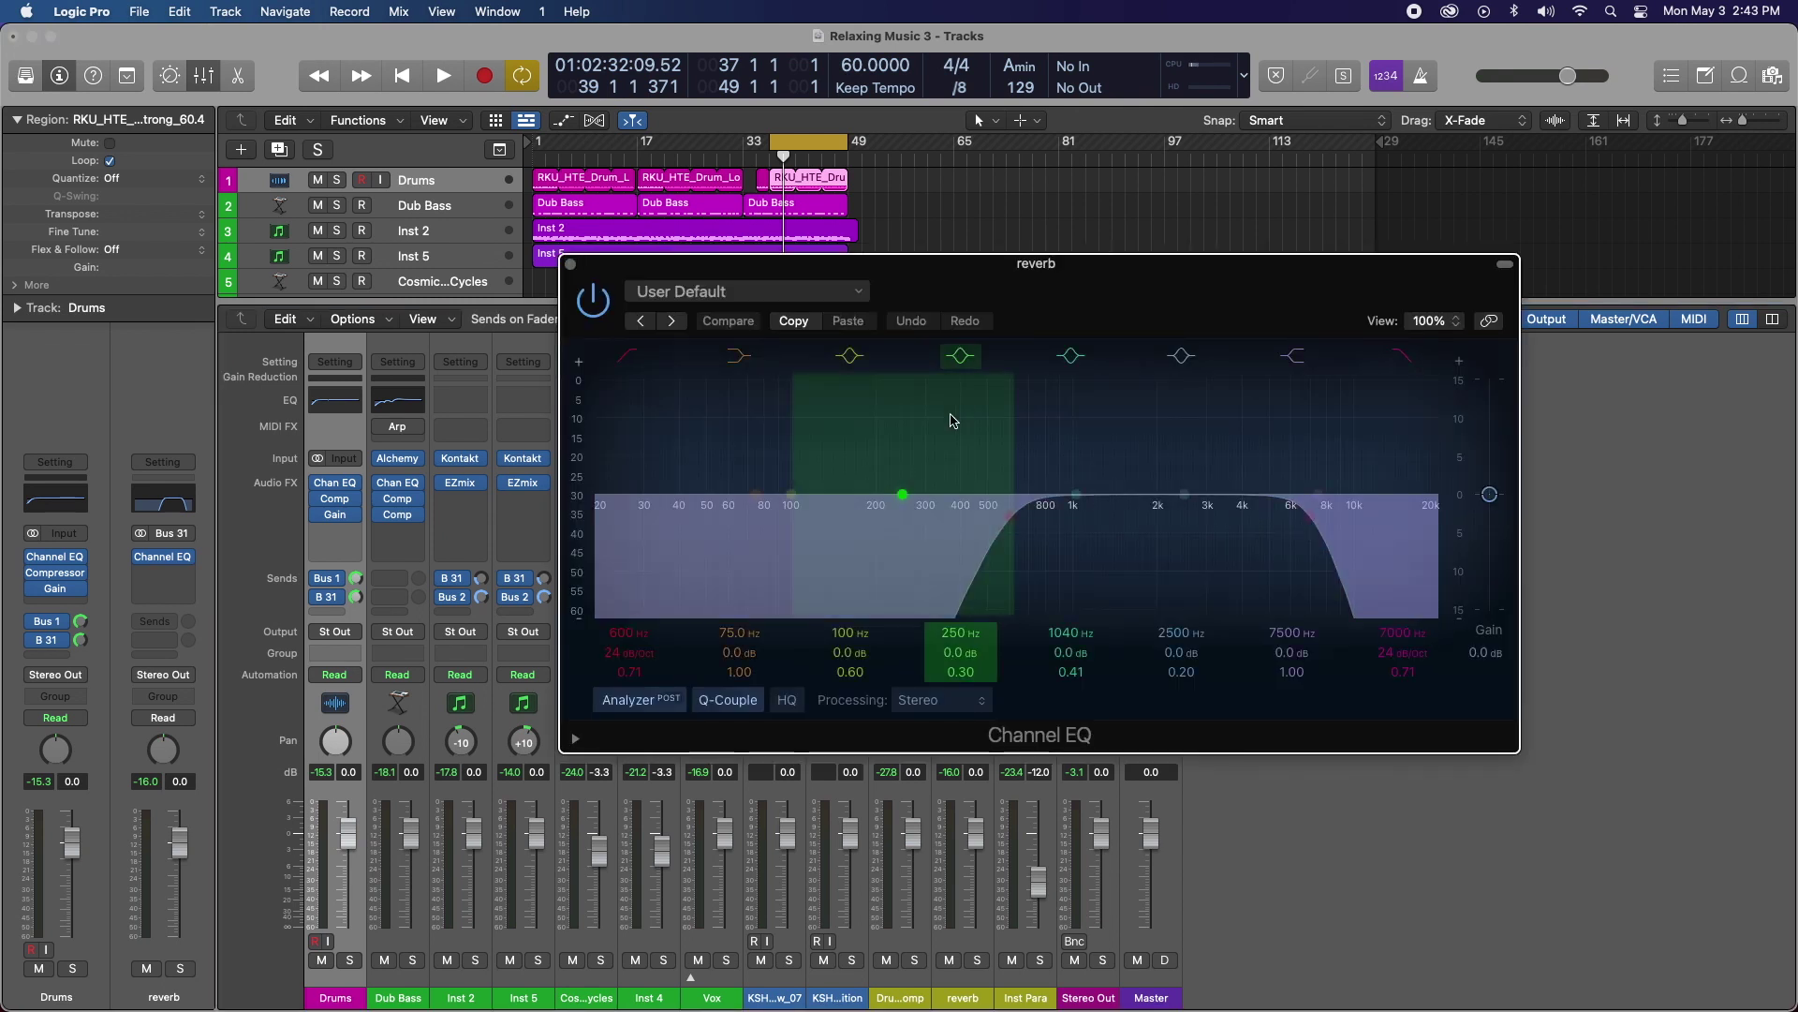
{"action": "left_click", "coordinate": [571, 266]}
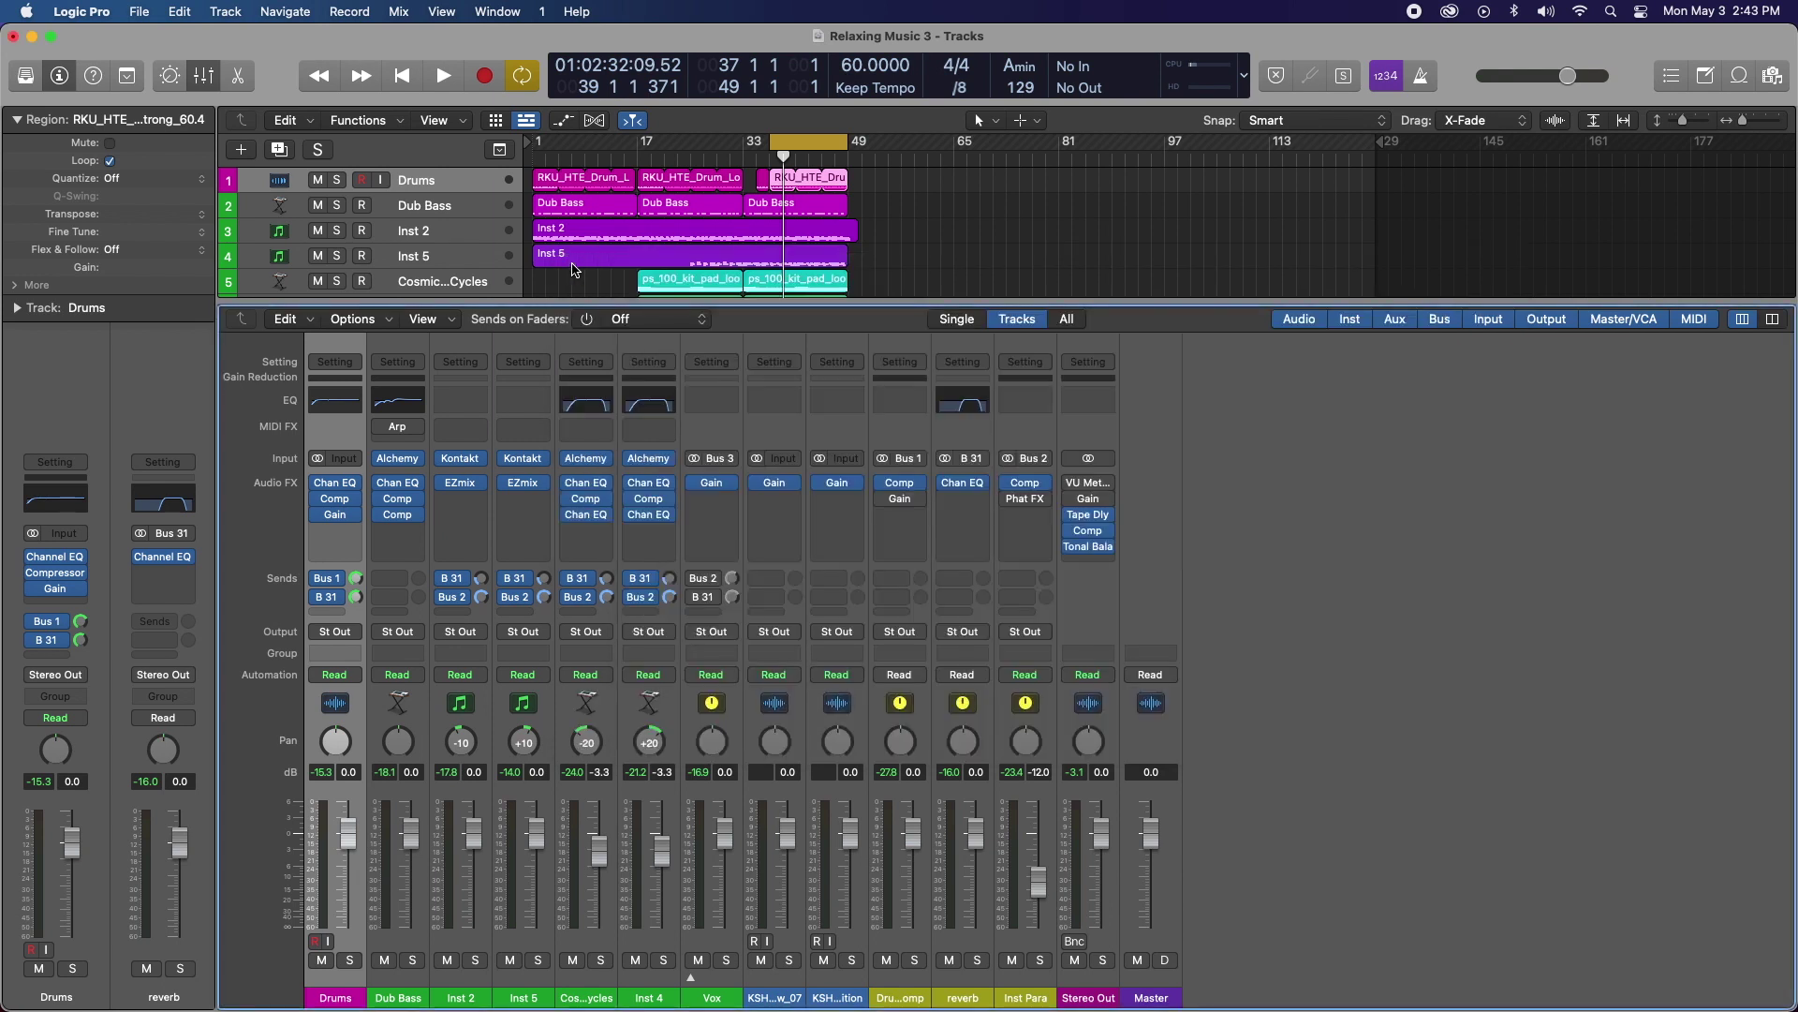
{"action": "left_click", "coordinate": [977, 507]}
Step: Insert a stereo ChromaVerb on the reverb channel
{"action": "mouse_move", "coordinate": [986, 902]}
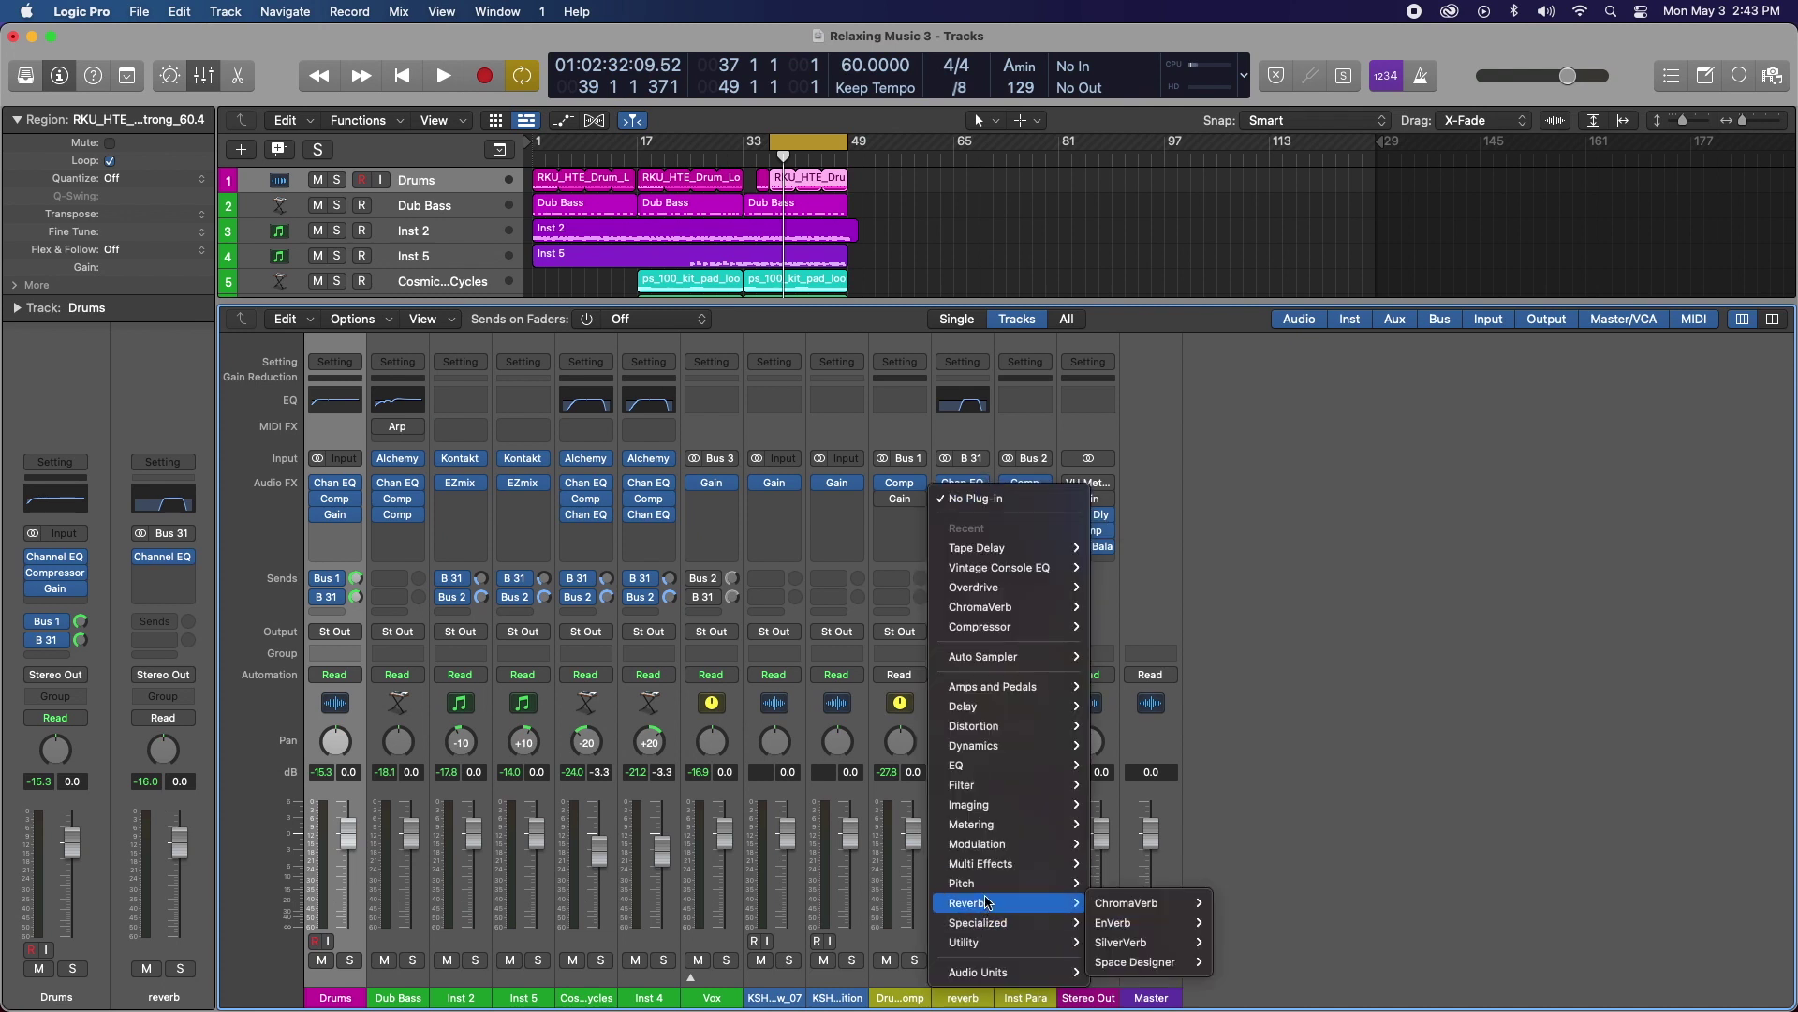
{"action": "mouse_move", "coordinate": [1152, 902]}
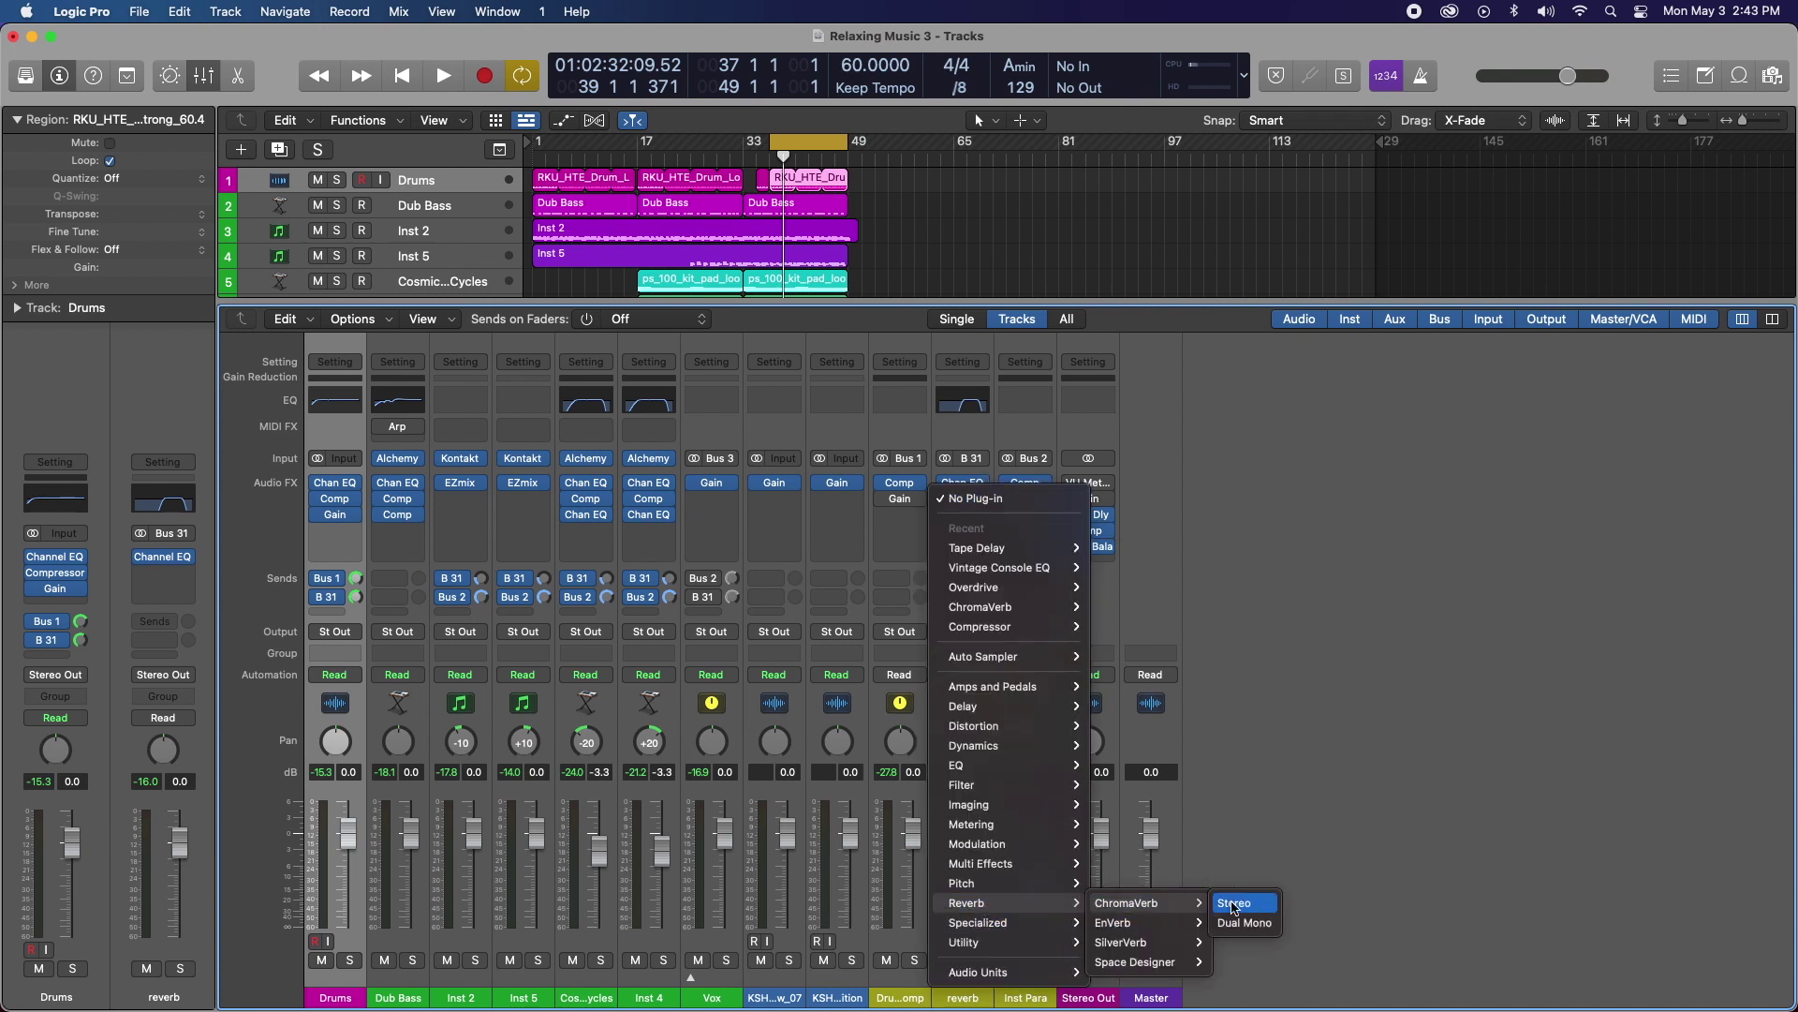
{"action": "left_click", "coordinate": [1234, 904]}
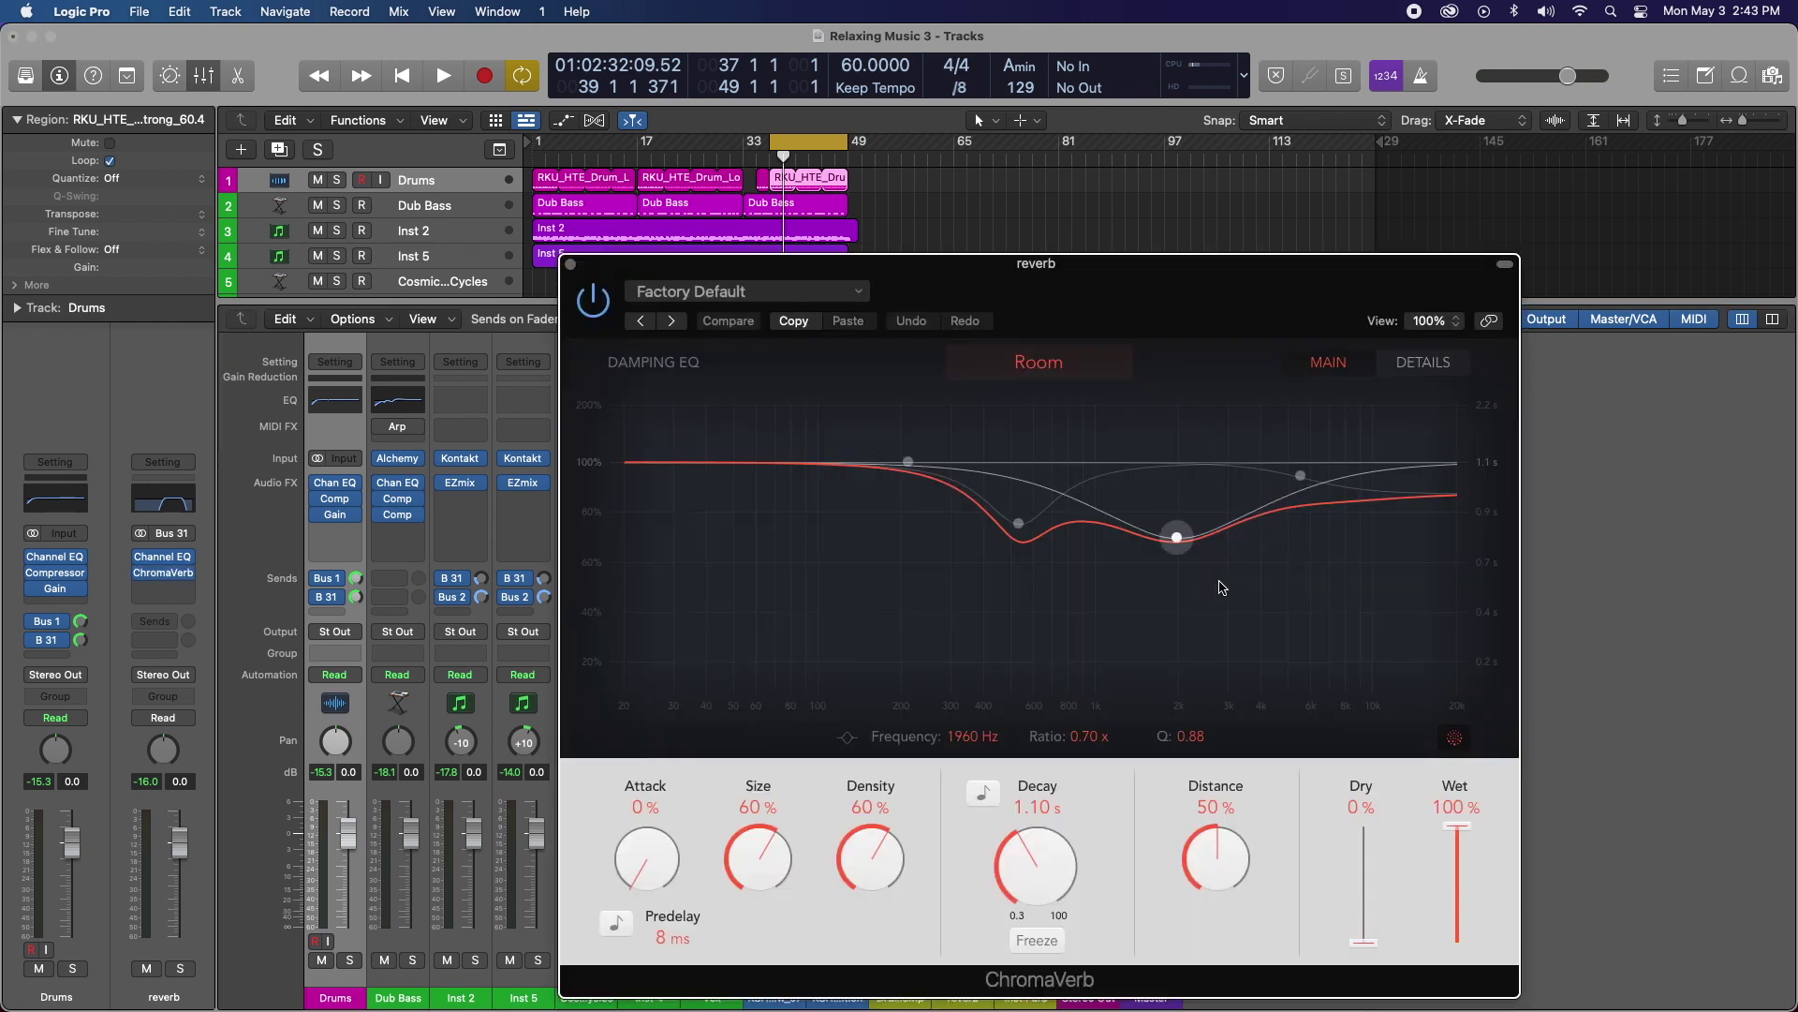
Step: Load ChromaVerb's Drum Chamber preset, set Wet to 0 % and Decay to 3.00 s, and start playback
{"action": "left_click", "coordinate": [855, 293]}
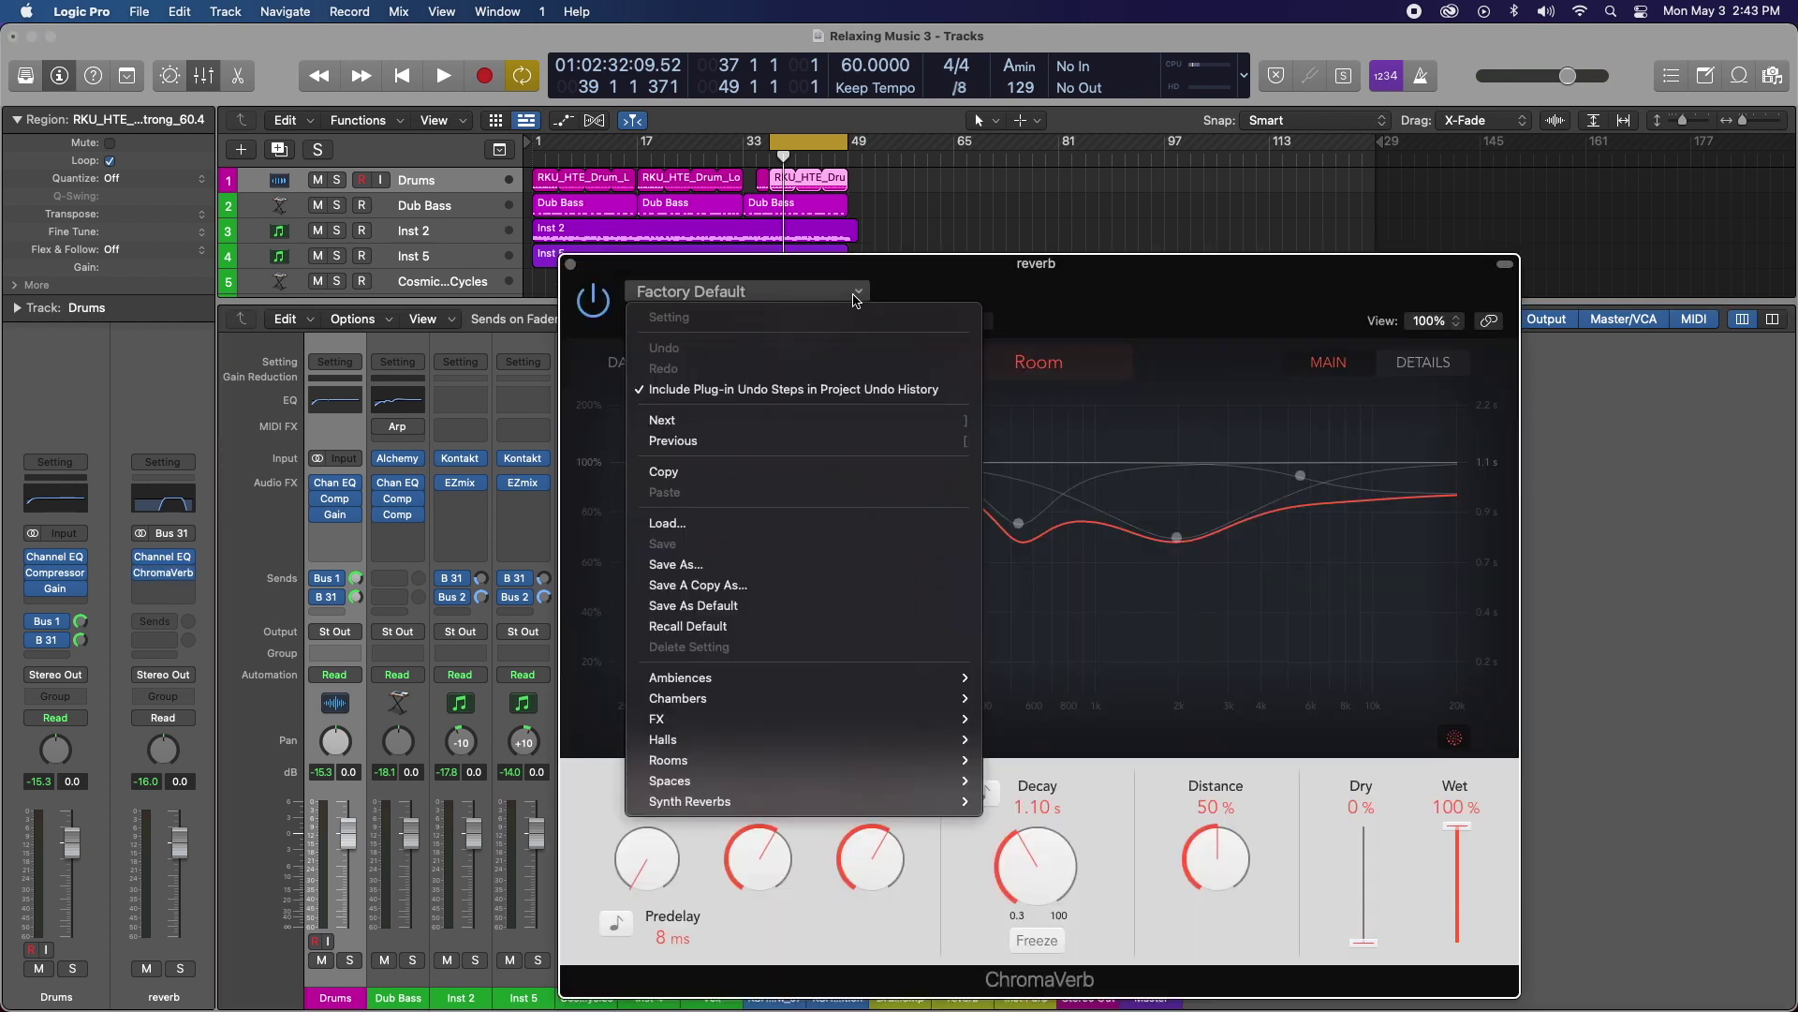
{"action": "mouse_move", "coordinate": [794, 706]}
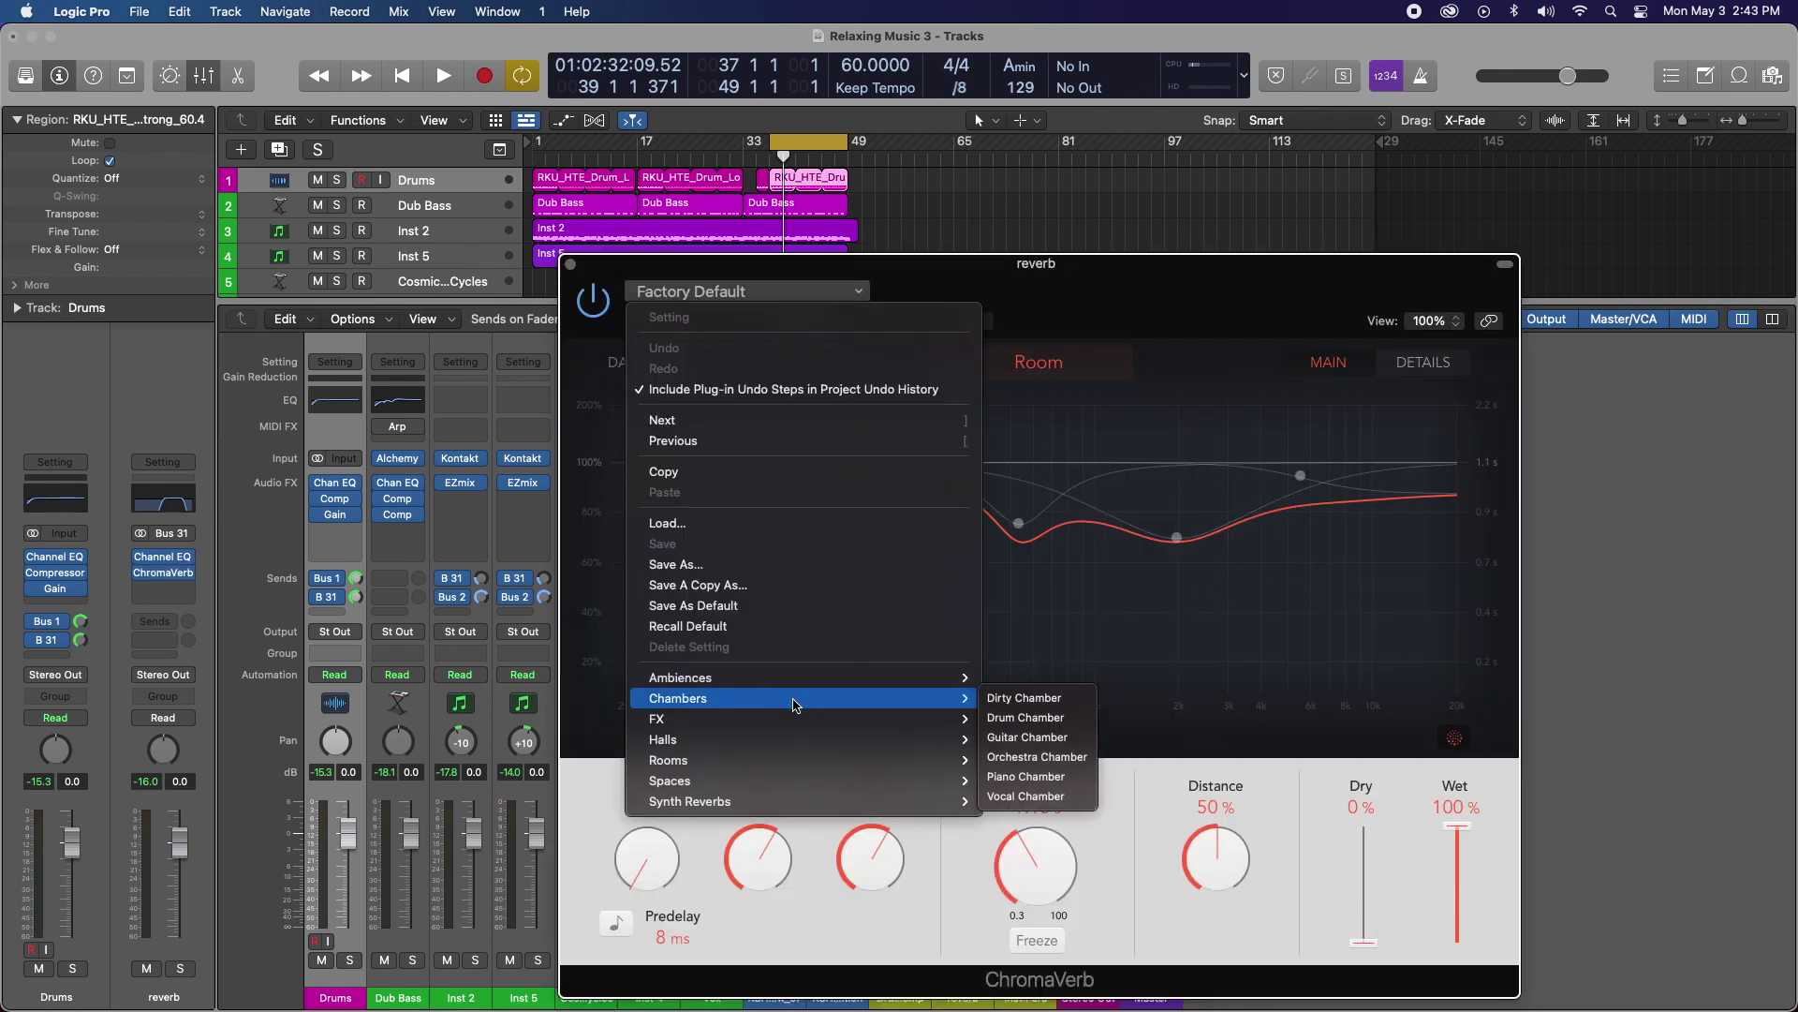
{"action": "left_click", "coordinate": [1046, 718]}
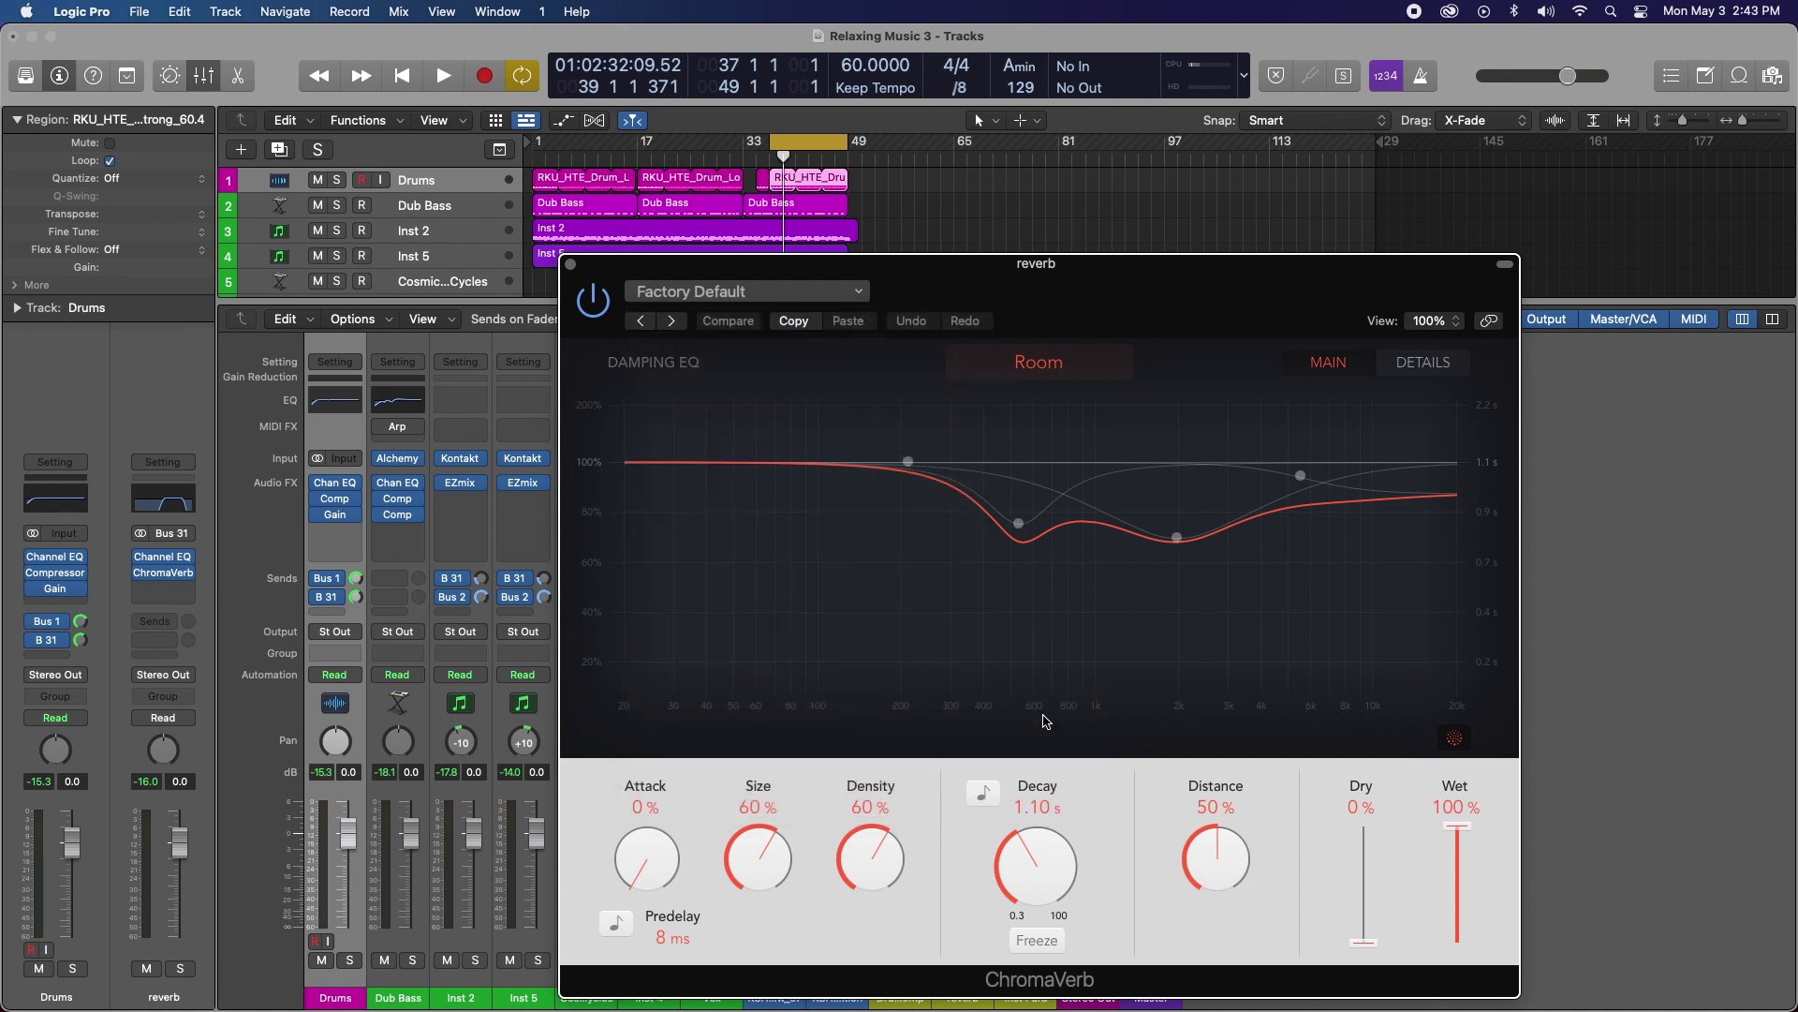
{"action": "left_click_drag", "start_coordinate": [1468, 828], "coordinate": [1469, 971]}
{"action": "left_click_drag", "start_coordinate": [1090, 832], "coordinate": [1063, 826]}
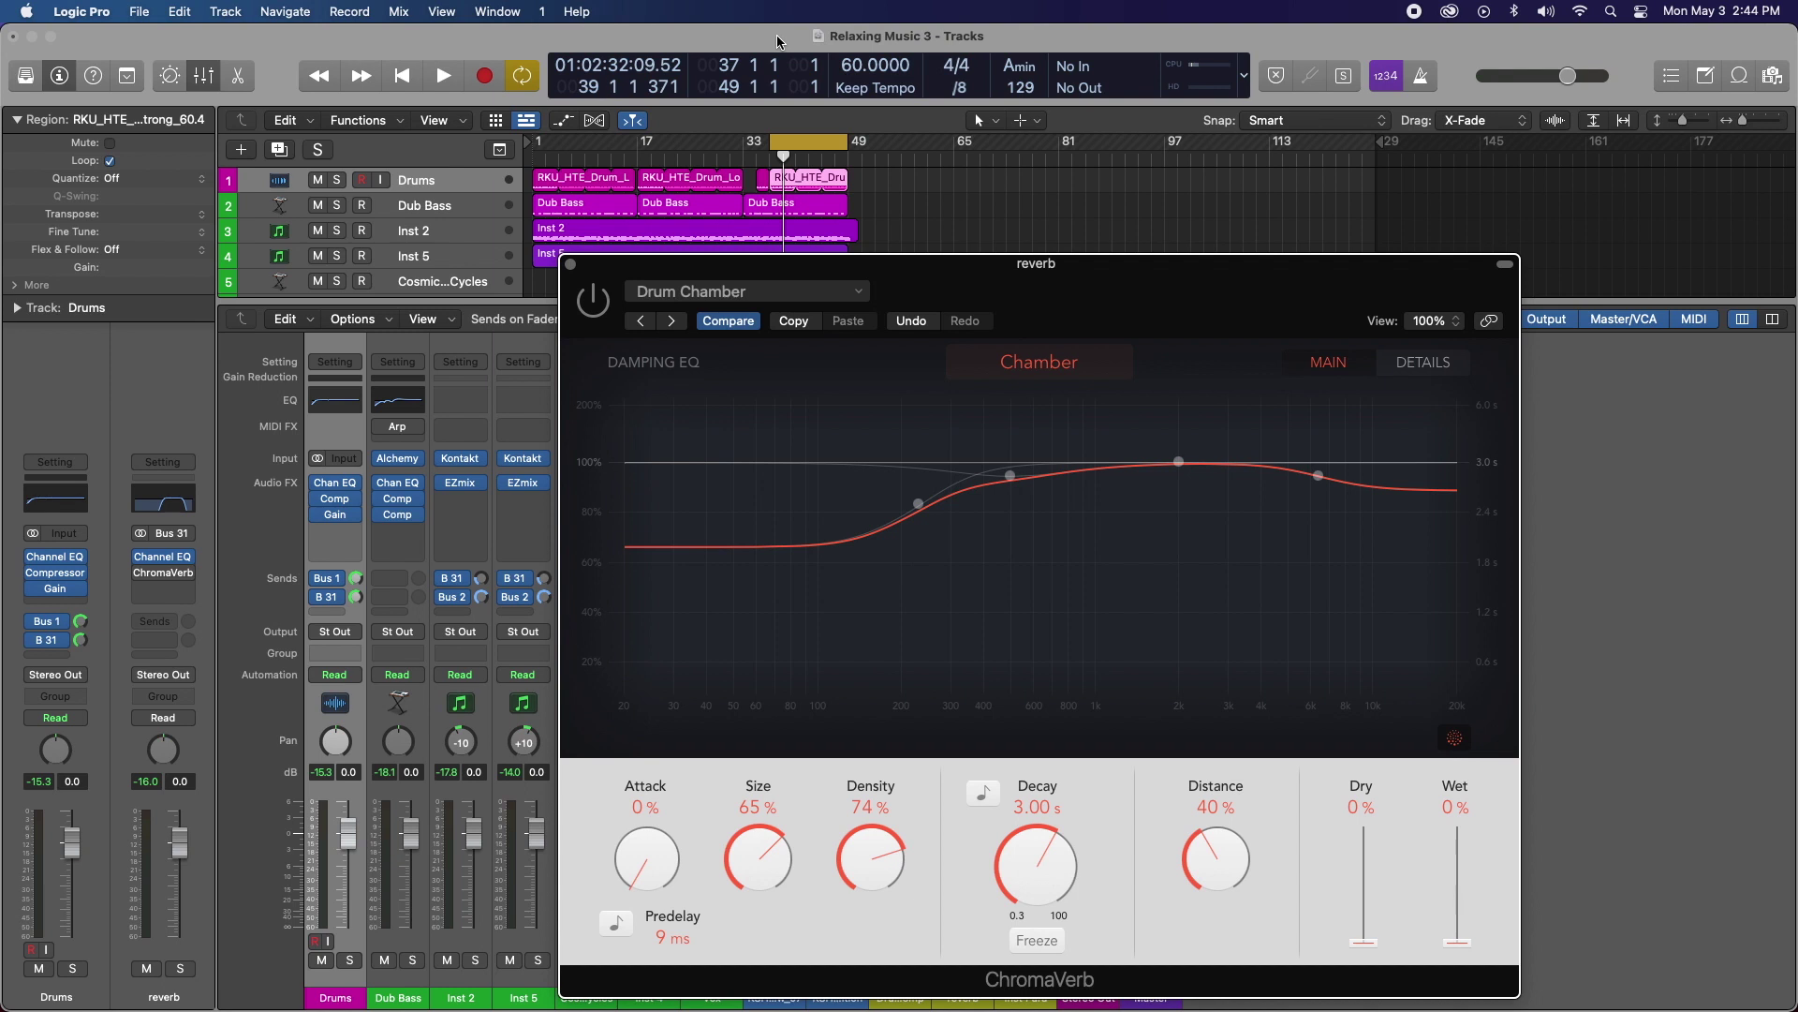
{"action": "key", "text": "space"}
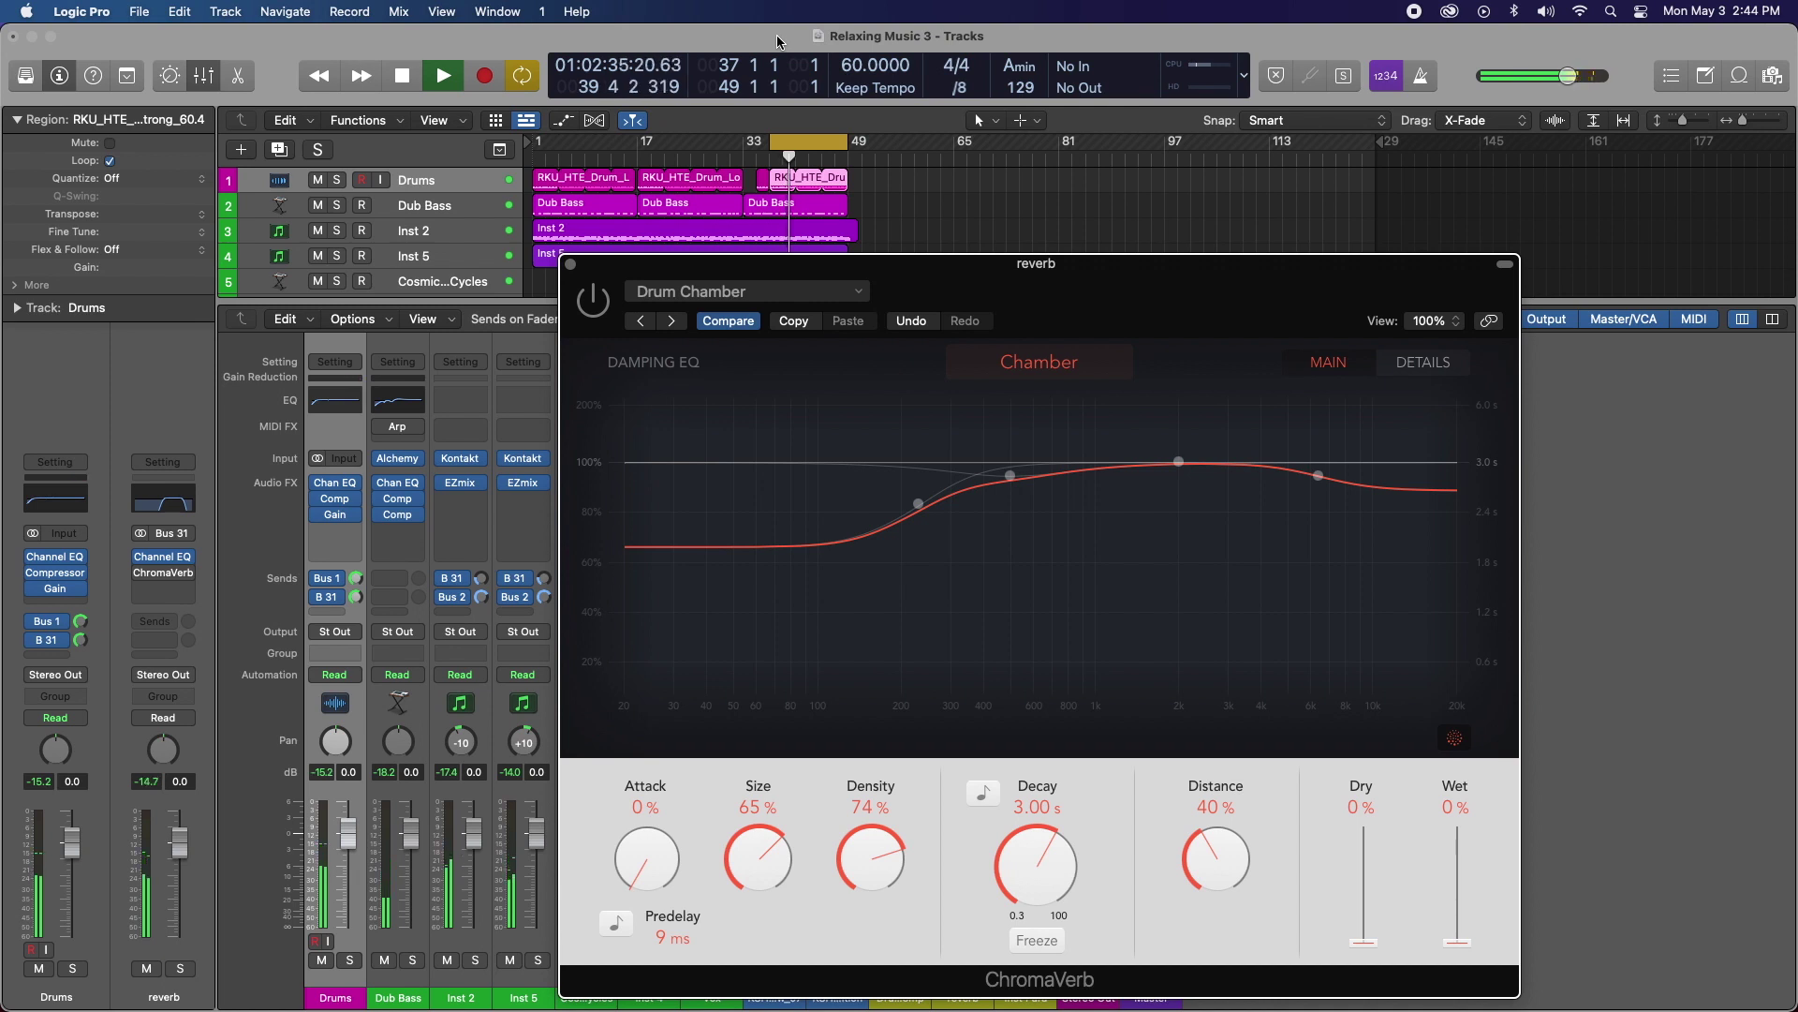
Step: Solo Drums, raise ChromaVerb's Wet to 26 % while playing back, then close its window
{"action": "left_click", "coordinate": [336, 180]}
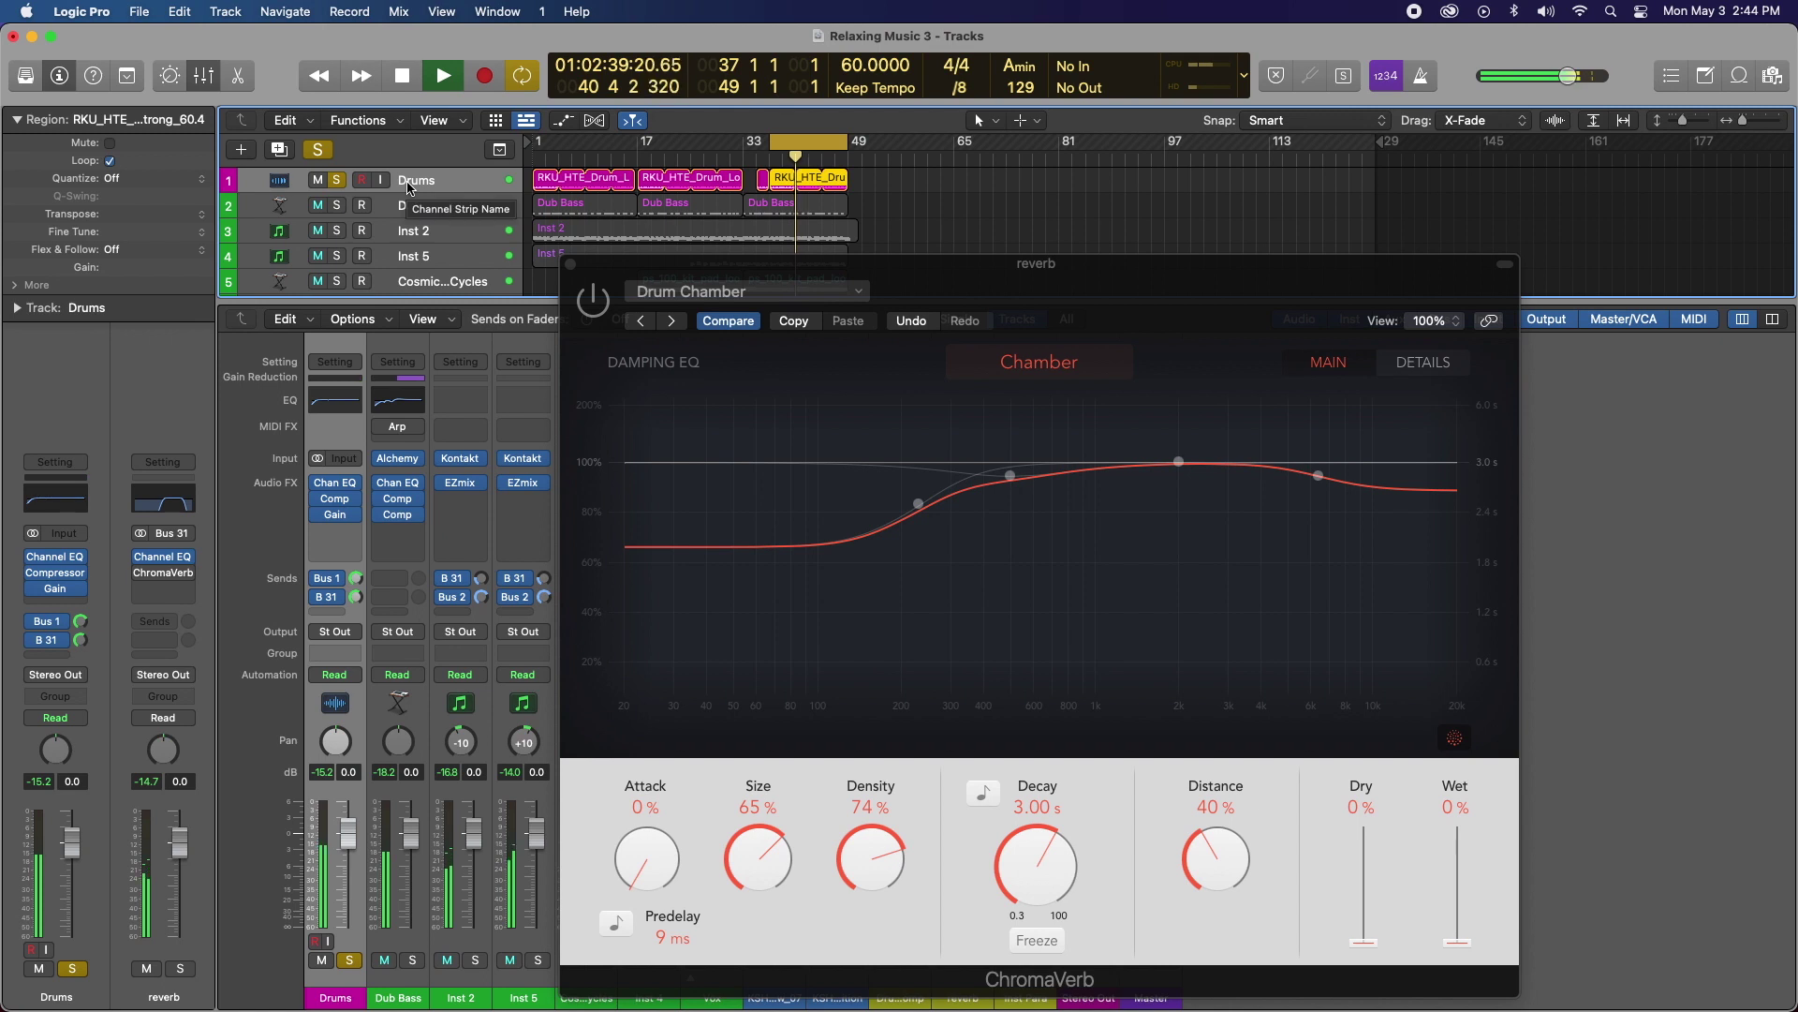
{"action": "key", "text": "space"}
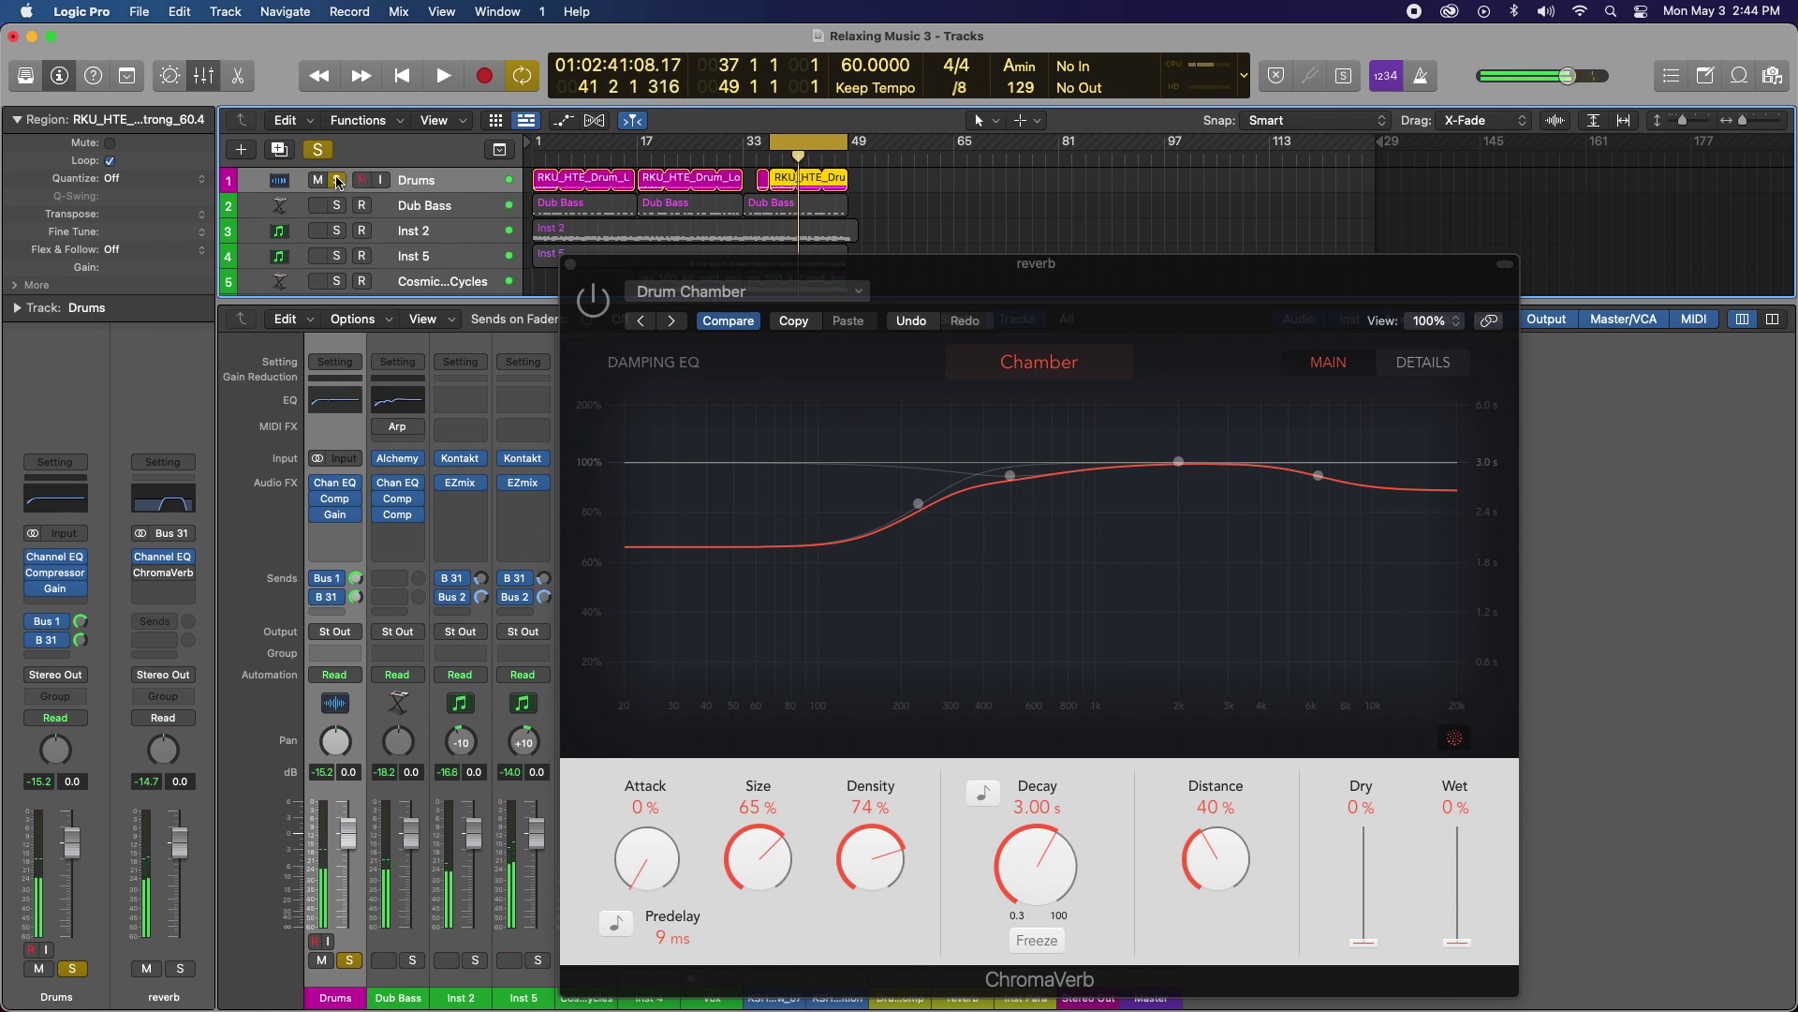
{"action": "left_click", "coordinate": [594, 299]}
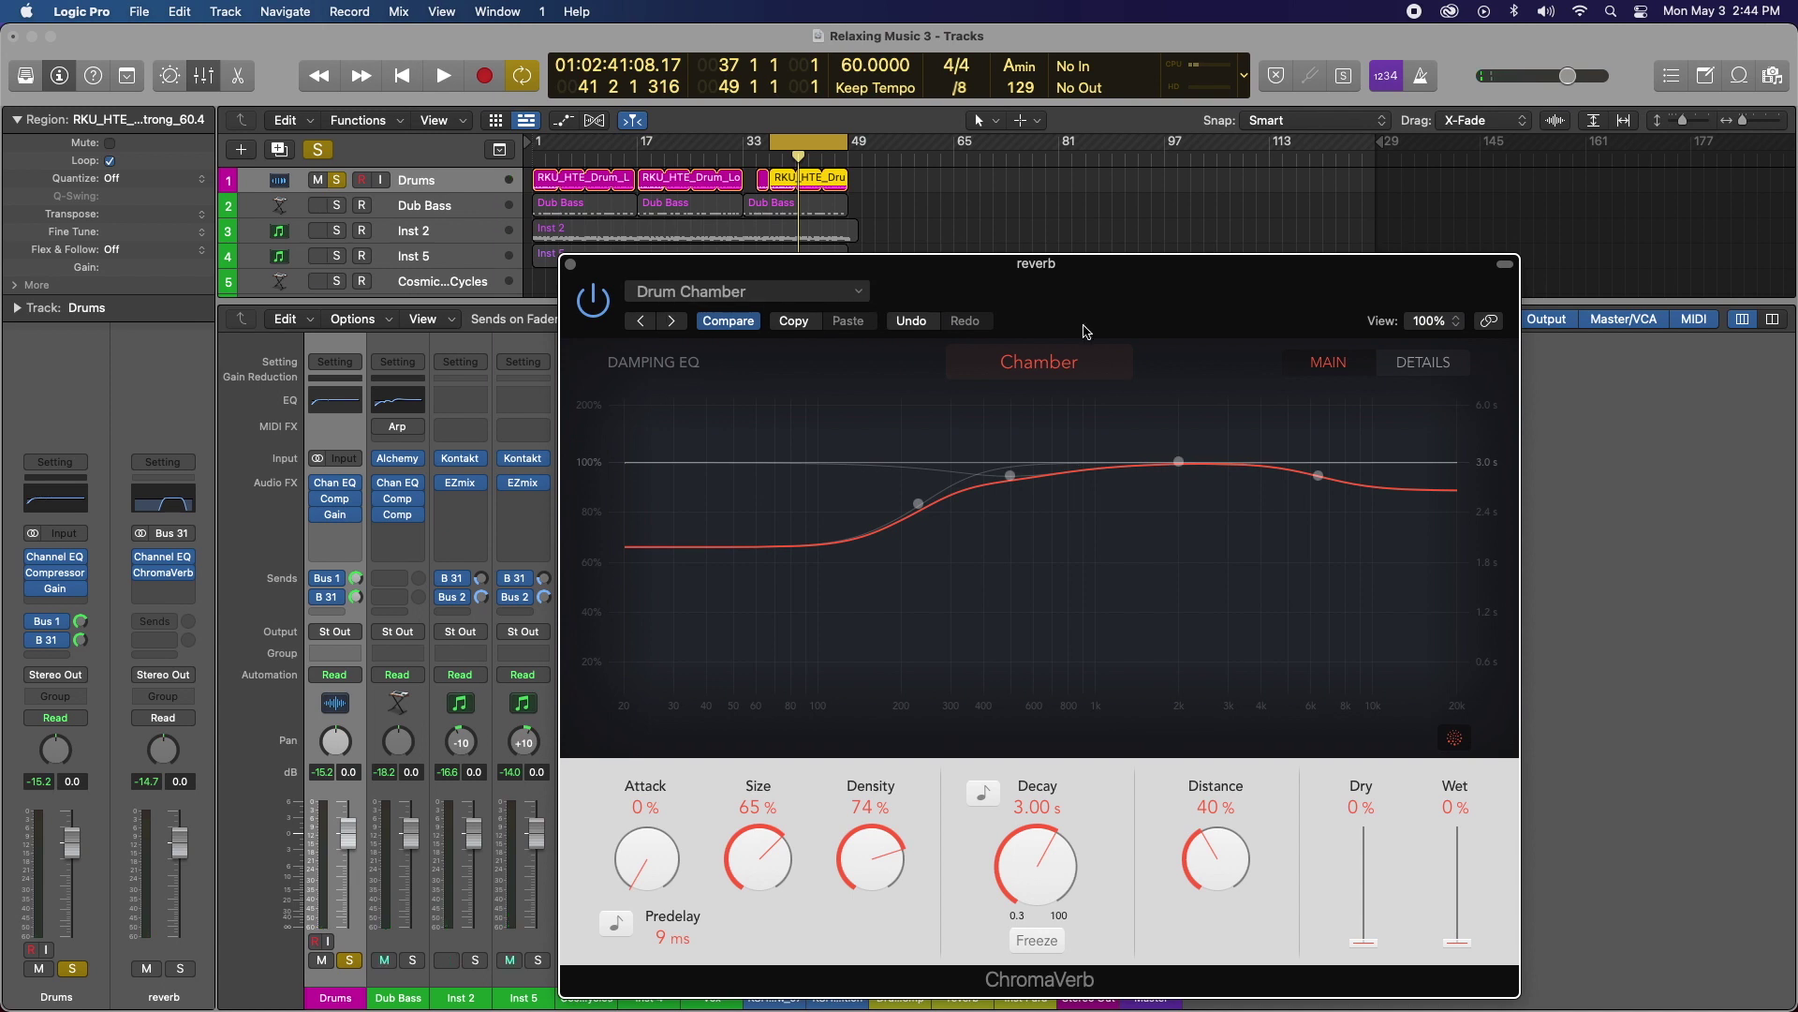
{"action": "key", "text": "space"}
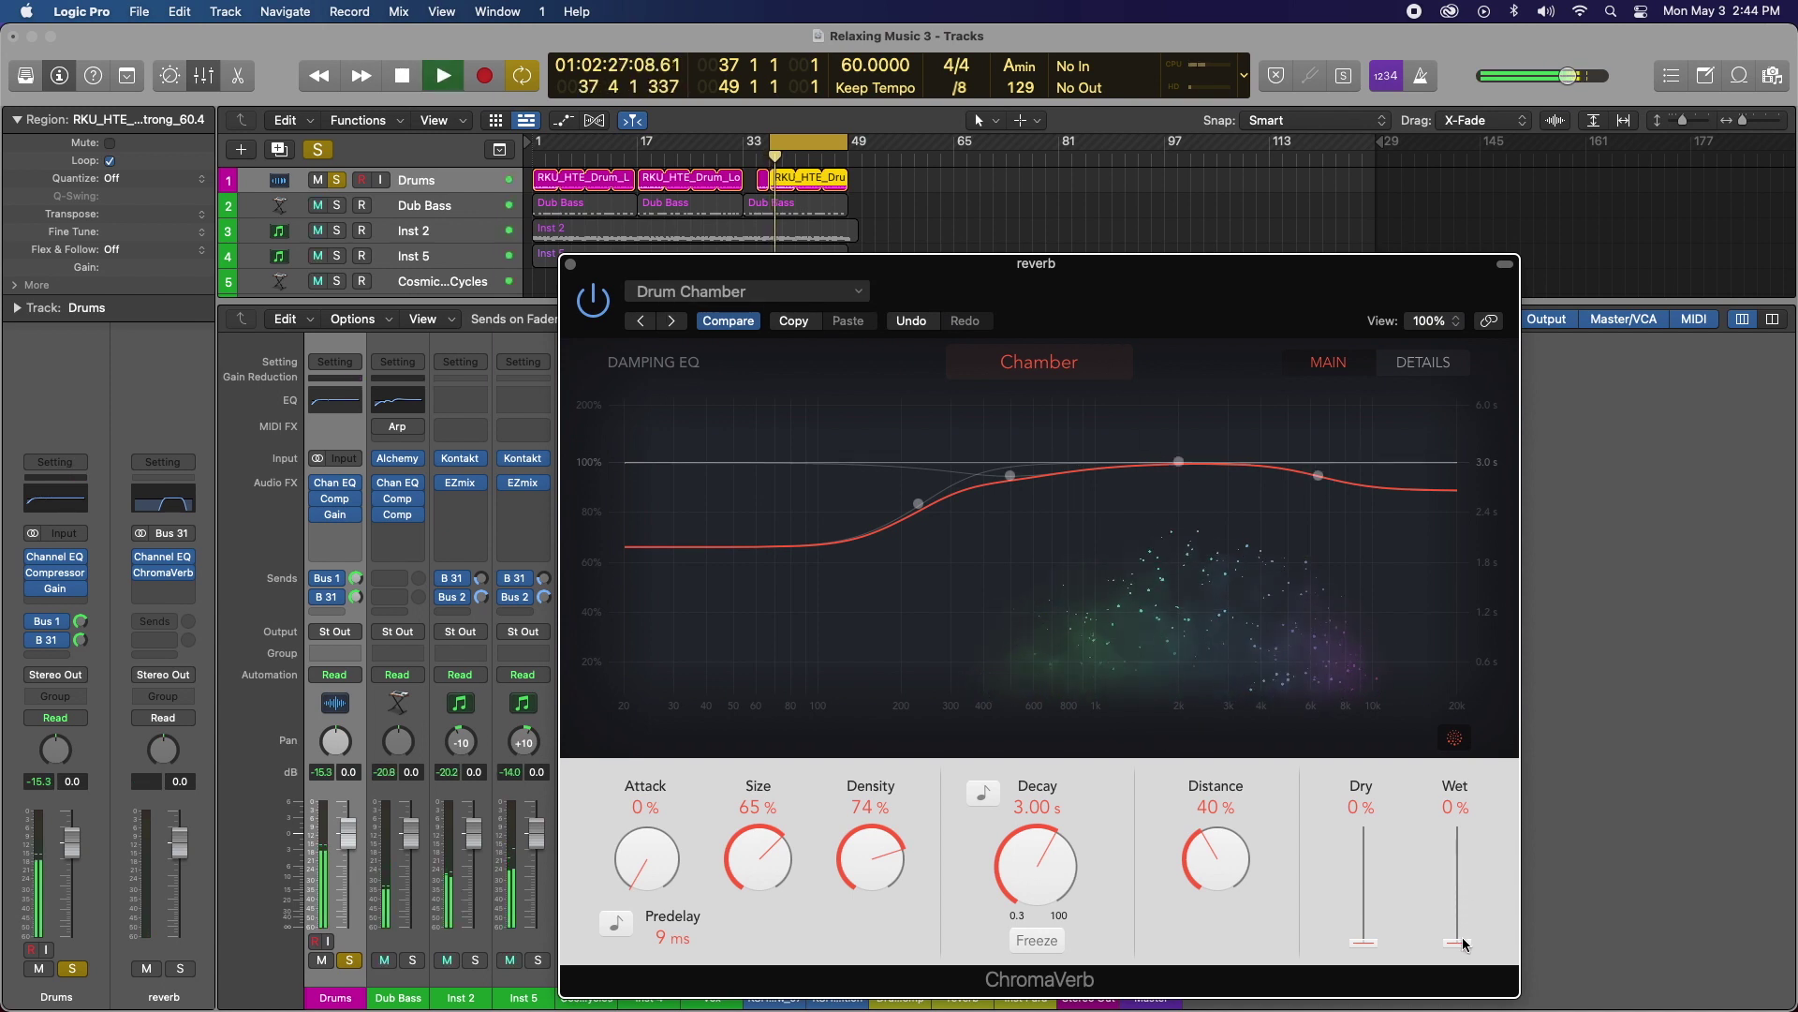
{"action": "left_click_drag", "start_coordinate": [1466, 944], "coordinate": [1466, 914]}
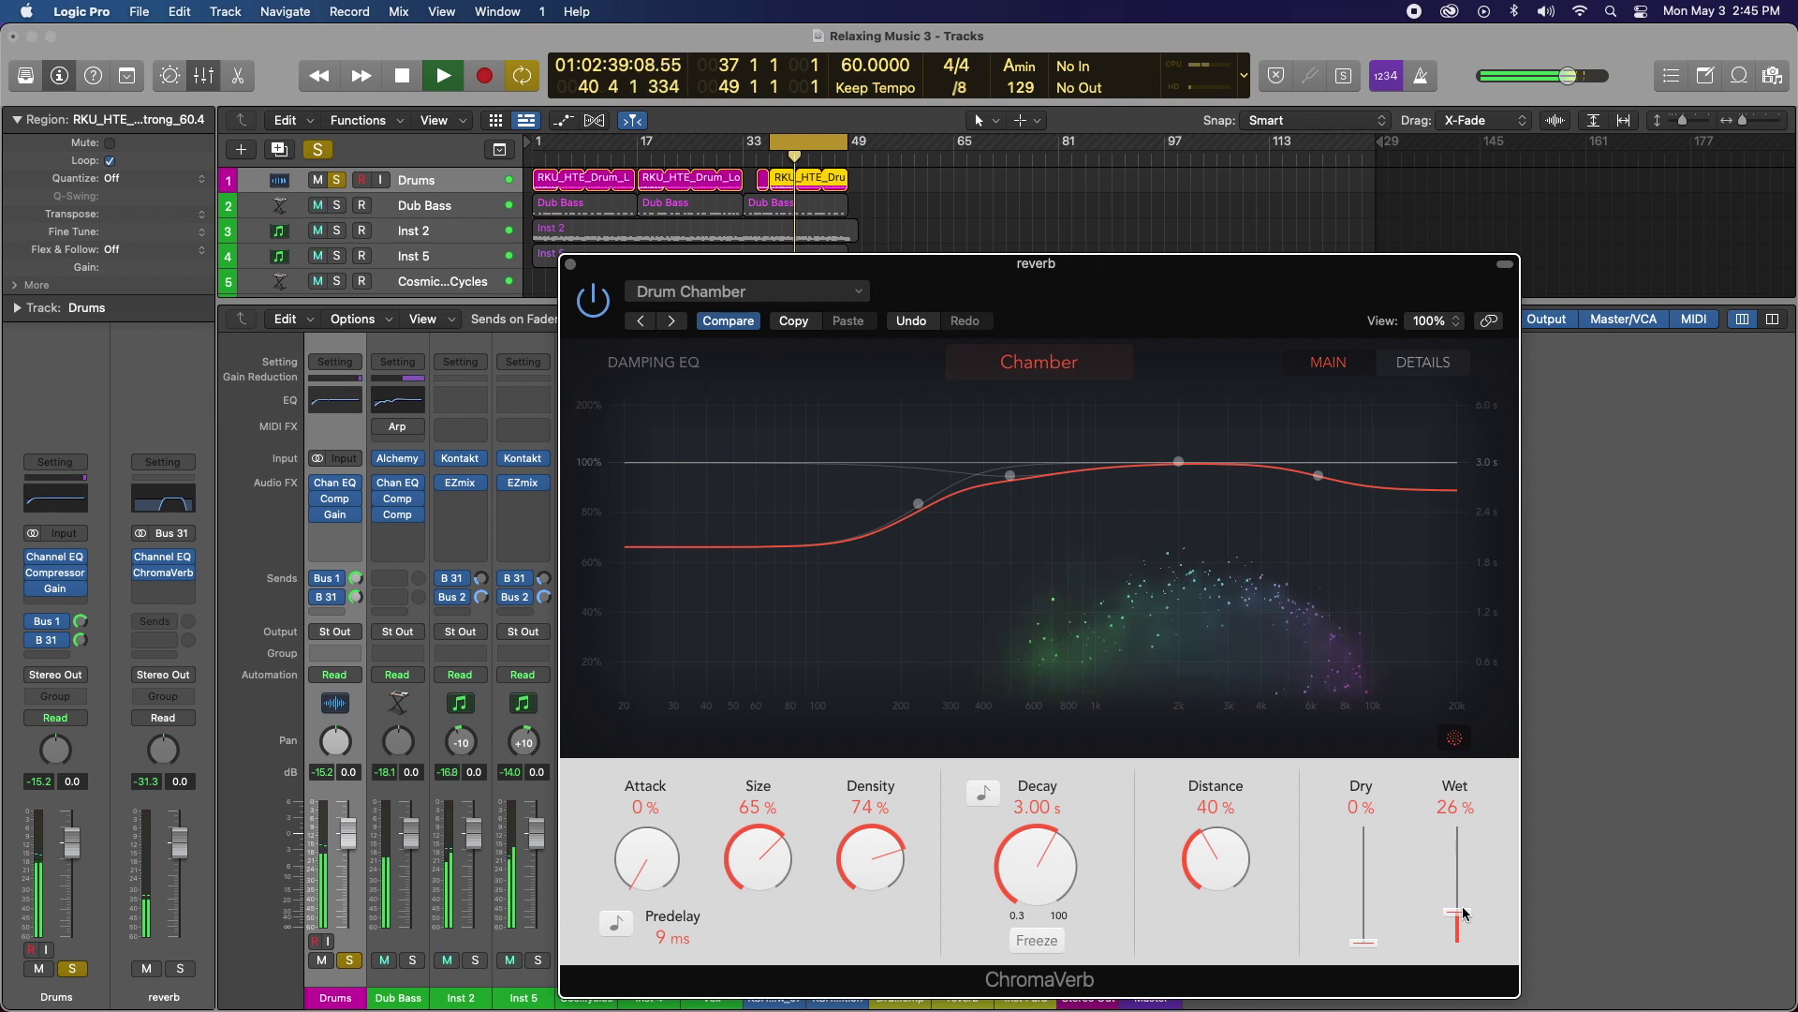
{"action": "left_click_drag", "start_coordinate": [1463, 907], "coordinate": [1463, 907]}
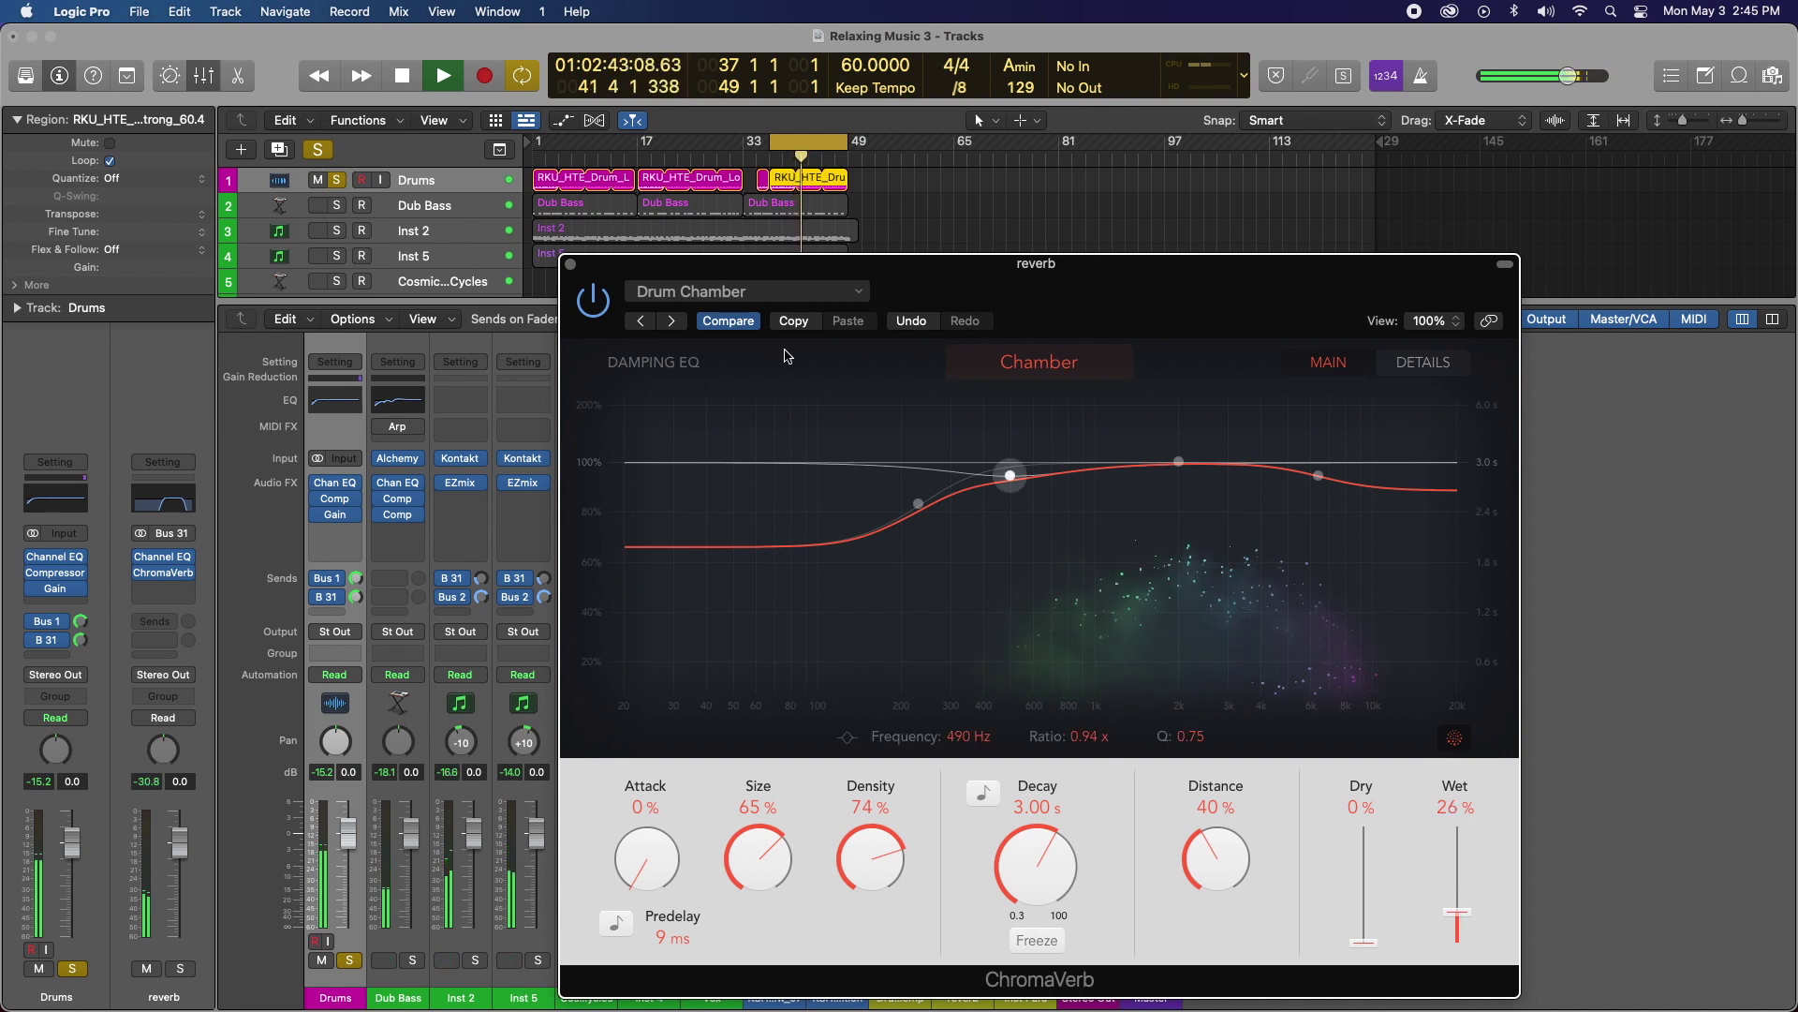
{"action": "left_click", "coordinate": [570, 265]}
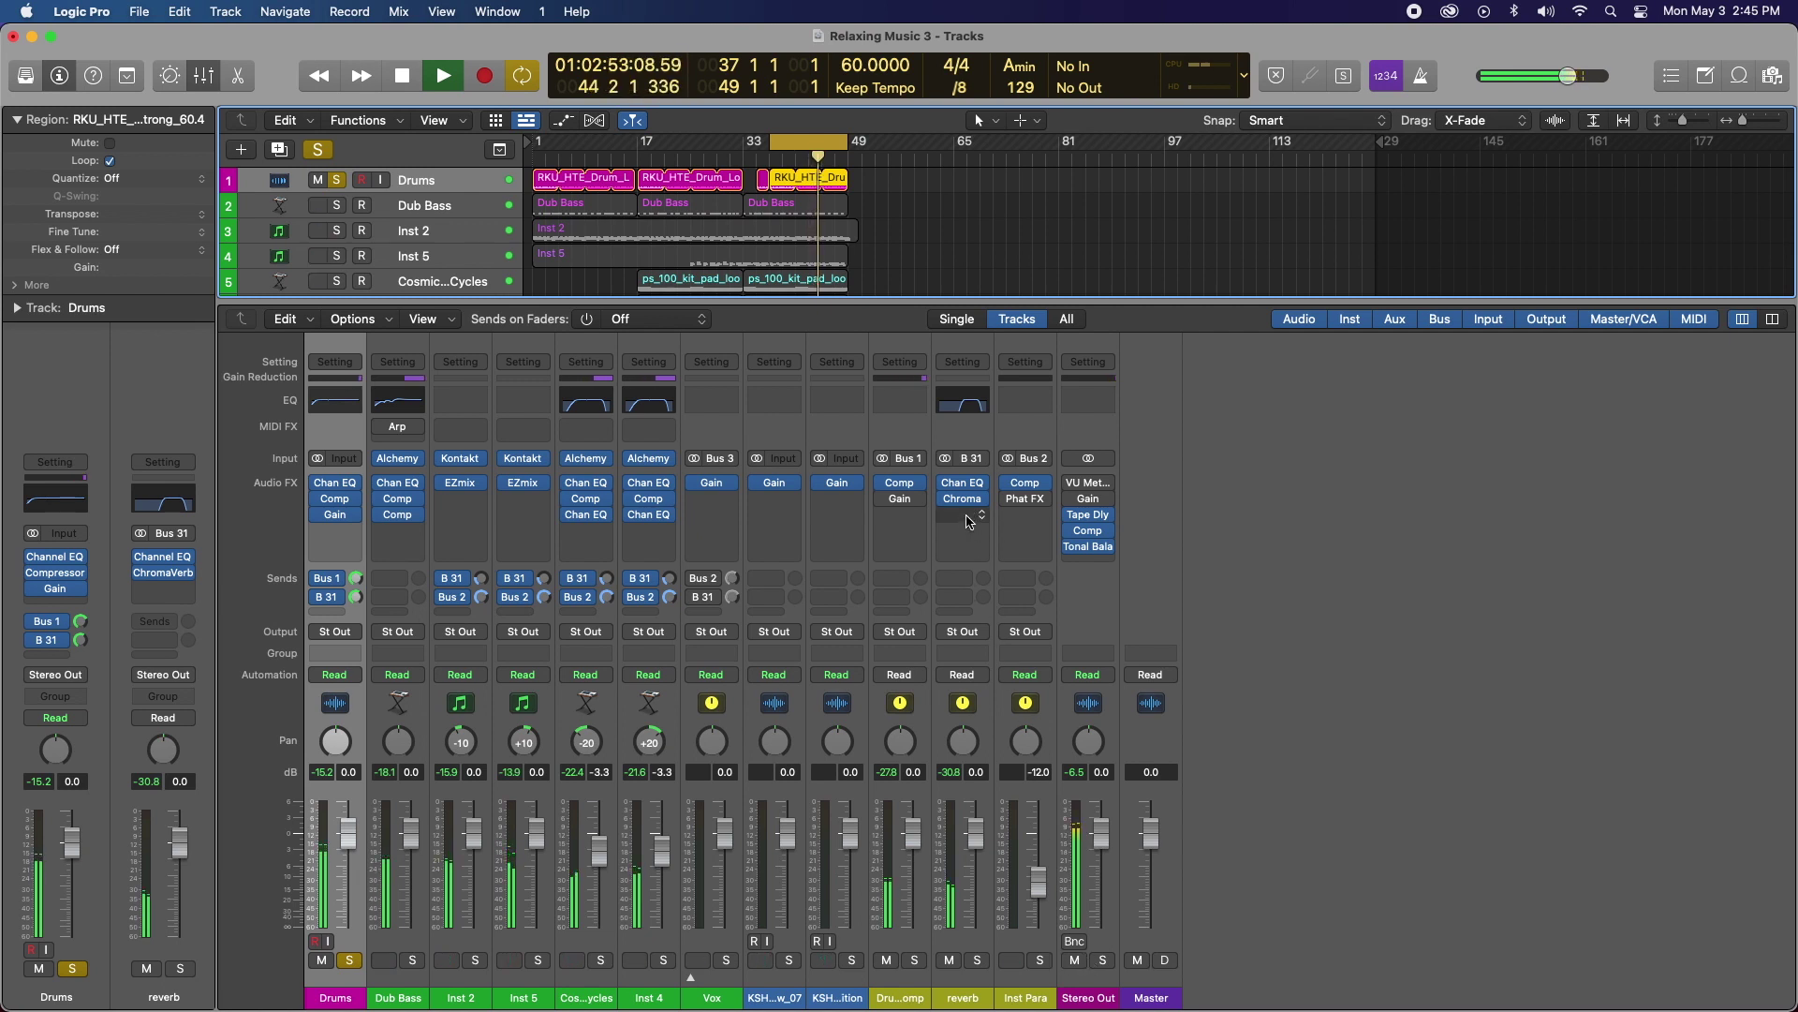
Step: Insert a stereo Overdrive after ChromaVerb on the reverb channel
{"action": "left_click", "coordinate": [968, 518]}
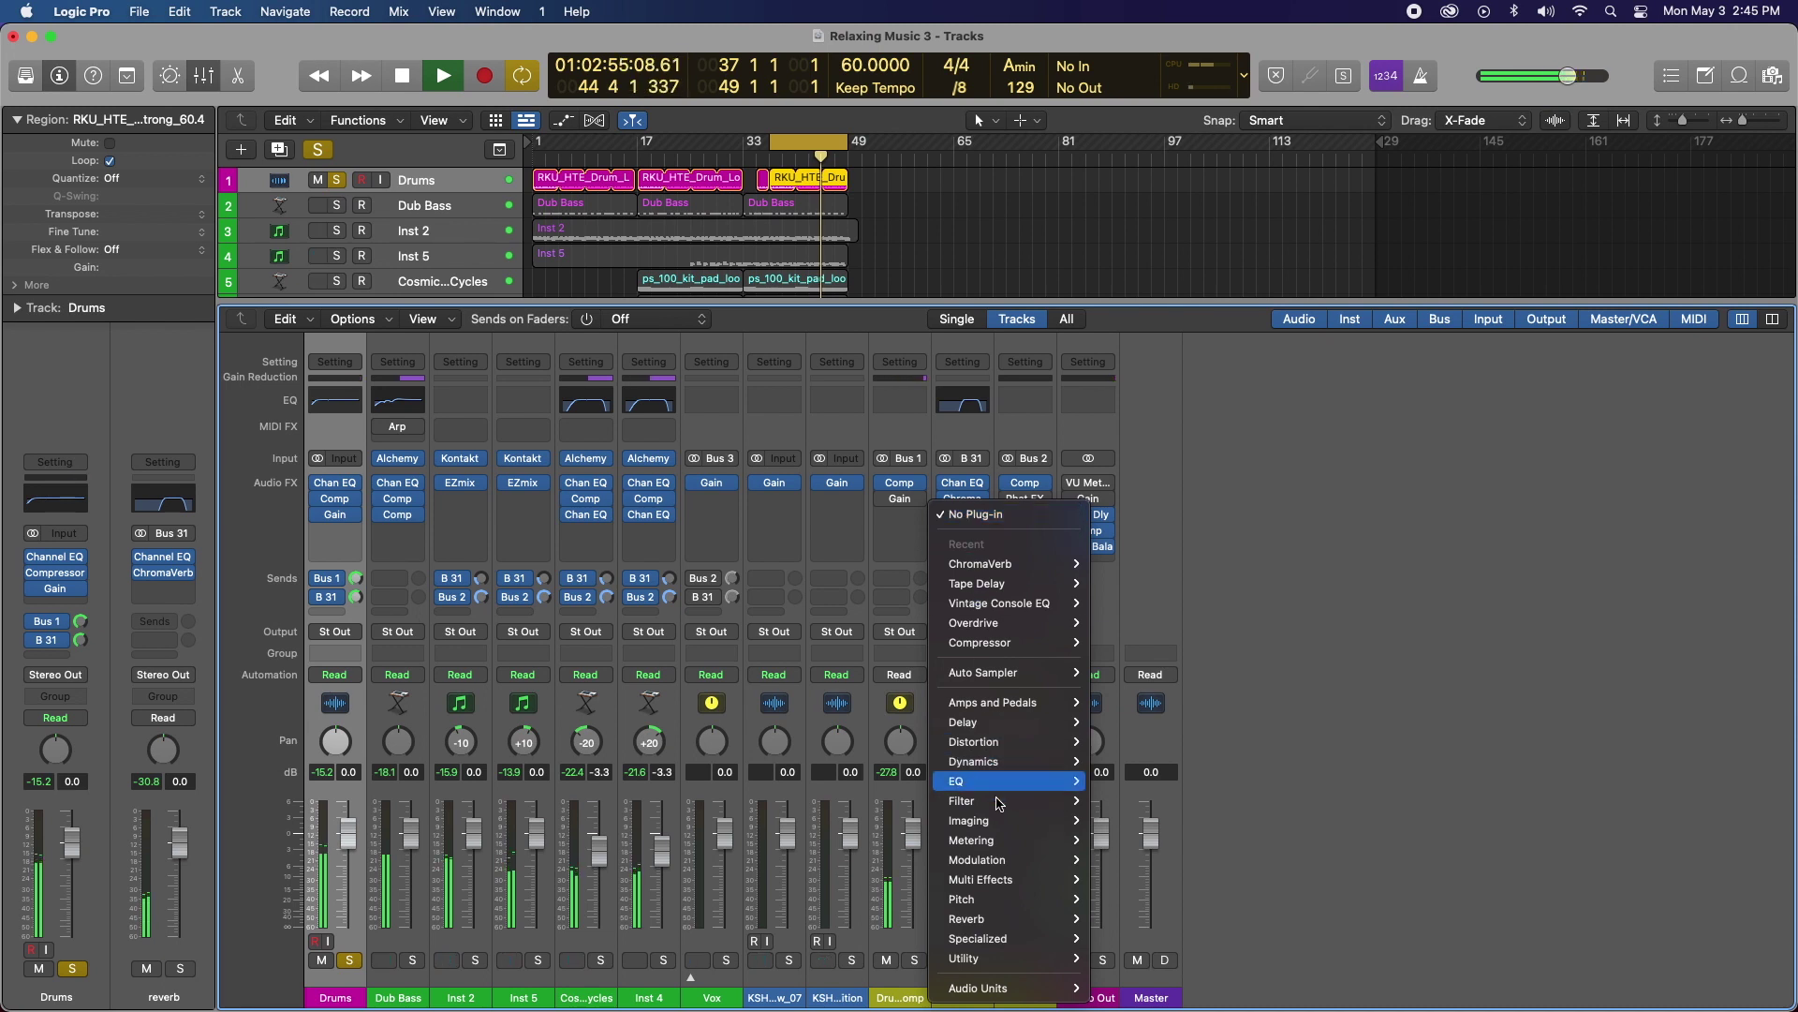
{"action": "mouse_move", "coordinate": [1011, 741]}
{"action": "mouse_move", "coordinate": [1162, 822]}
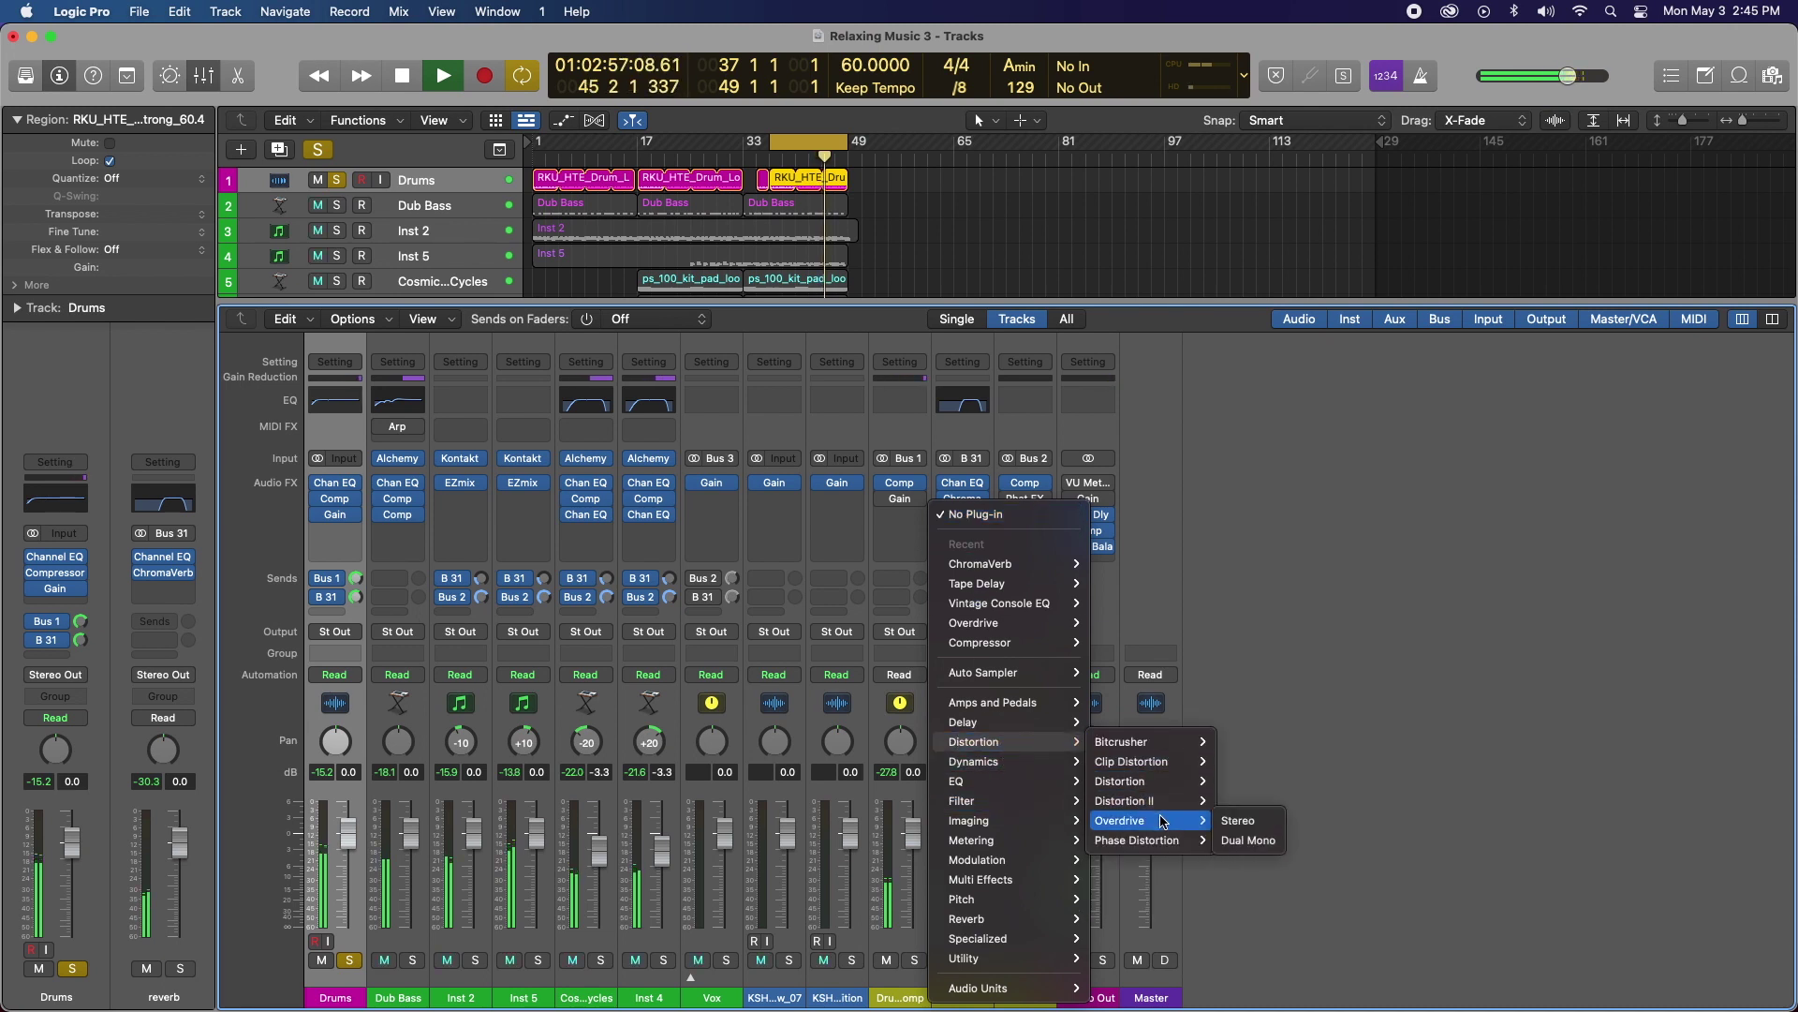
{"action": "left_click", "coordinate": [1237, 821]}
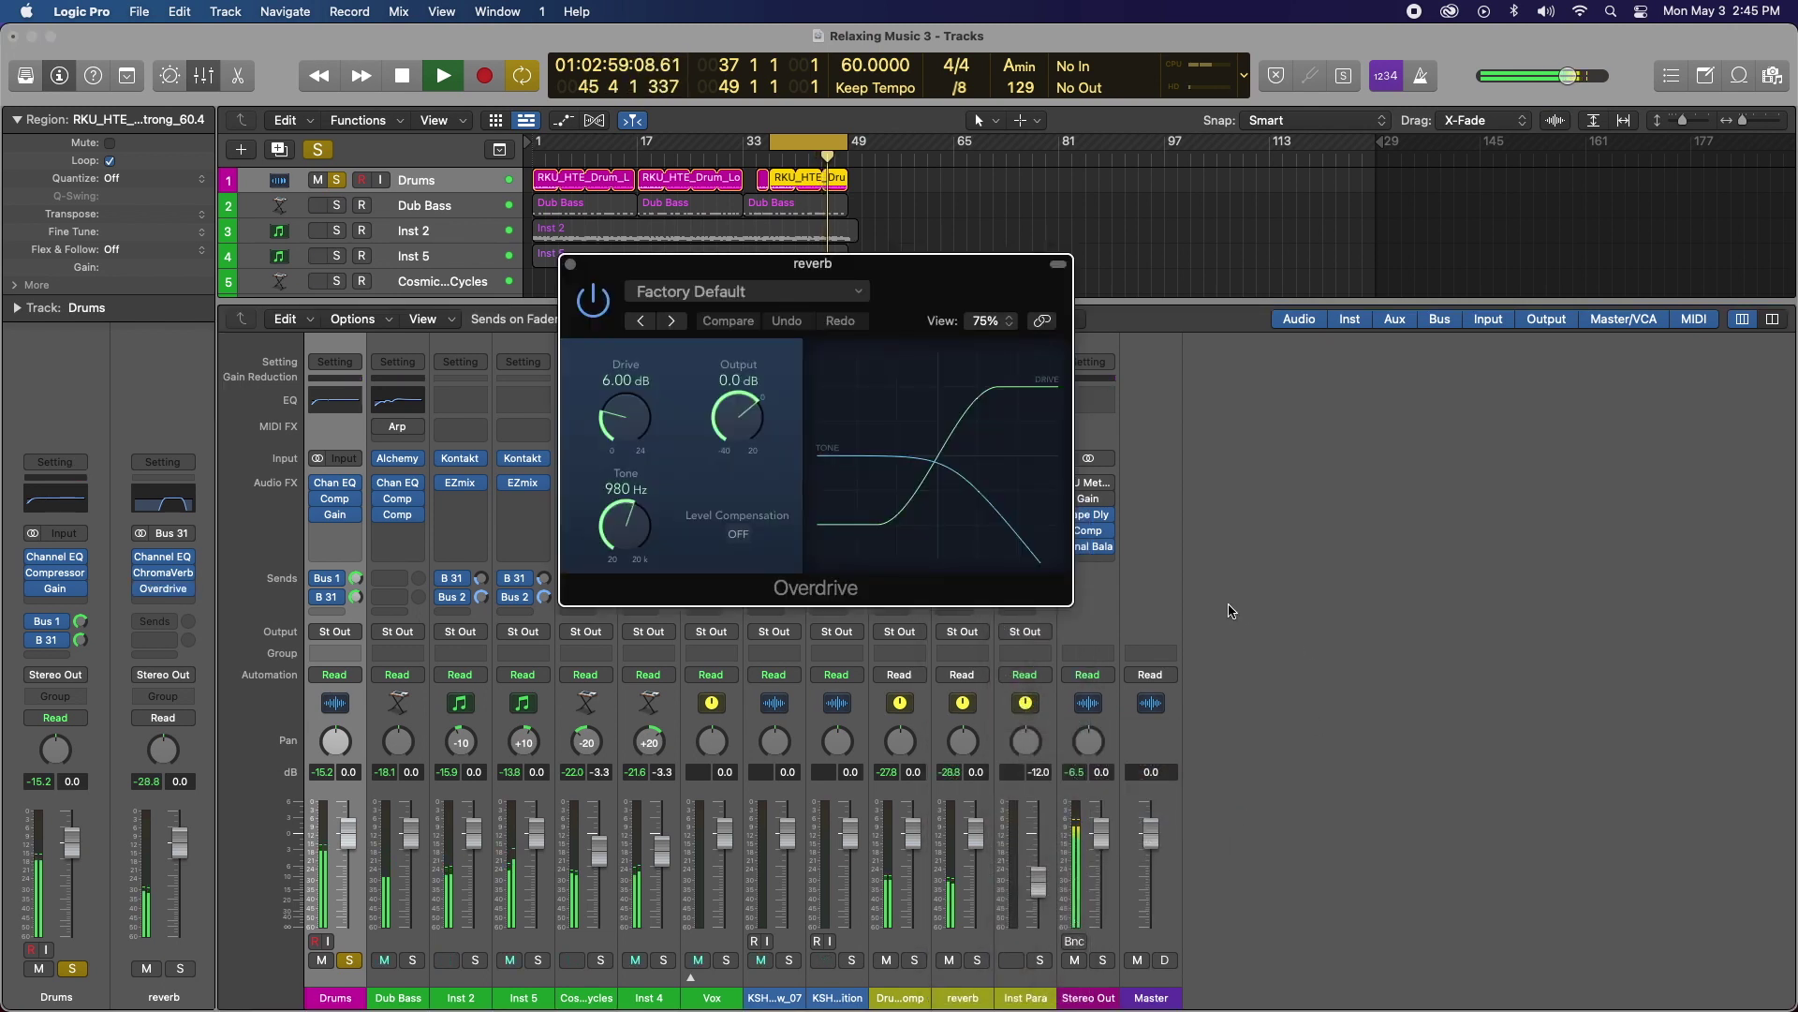
Step: Set Overdrive drive to 8.50 dB, tone to 20000 Hz and output to -9.5 dB, then close it
{"action": "left_click_drag", "start_coordinate": [632, 420], "coordinate": [628, 385]}
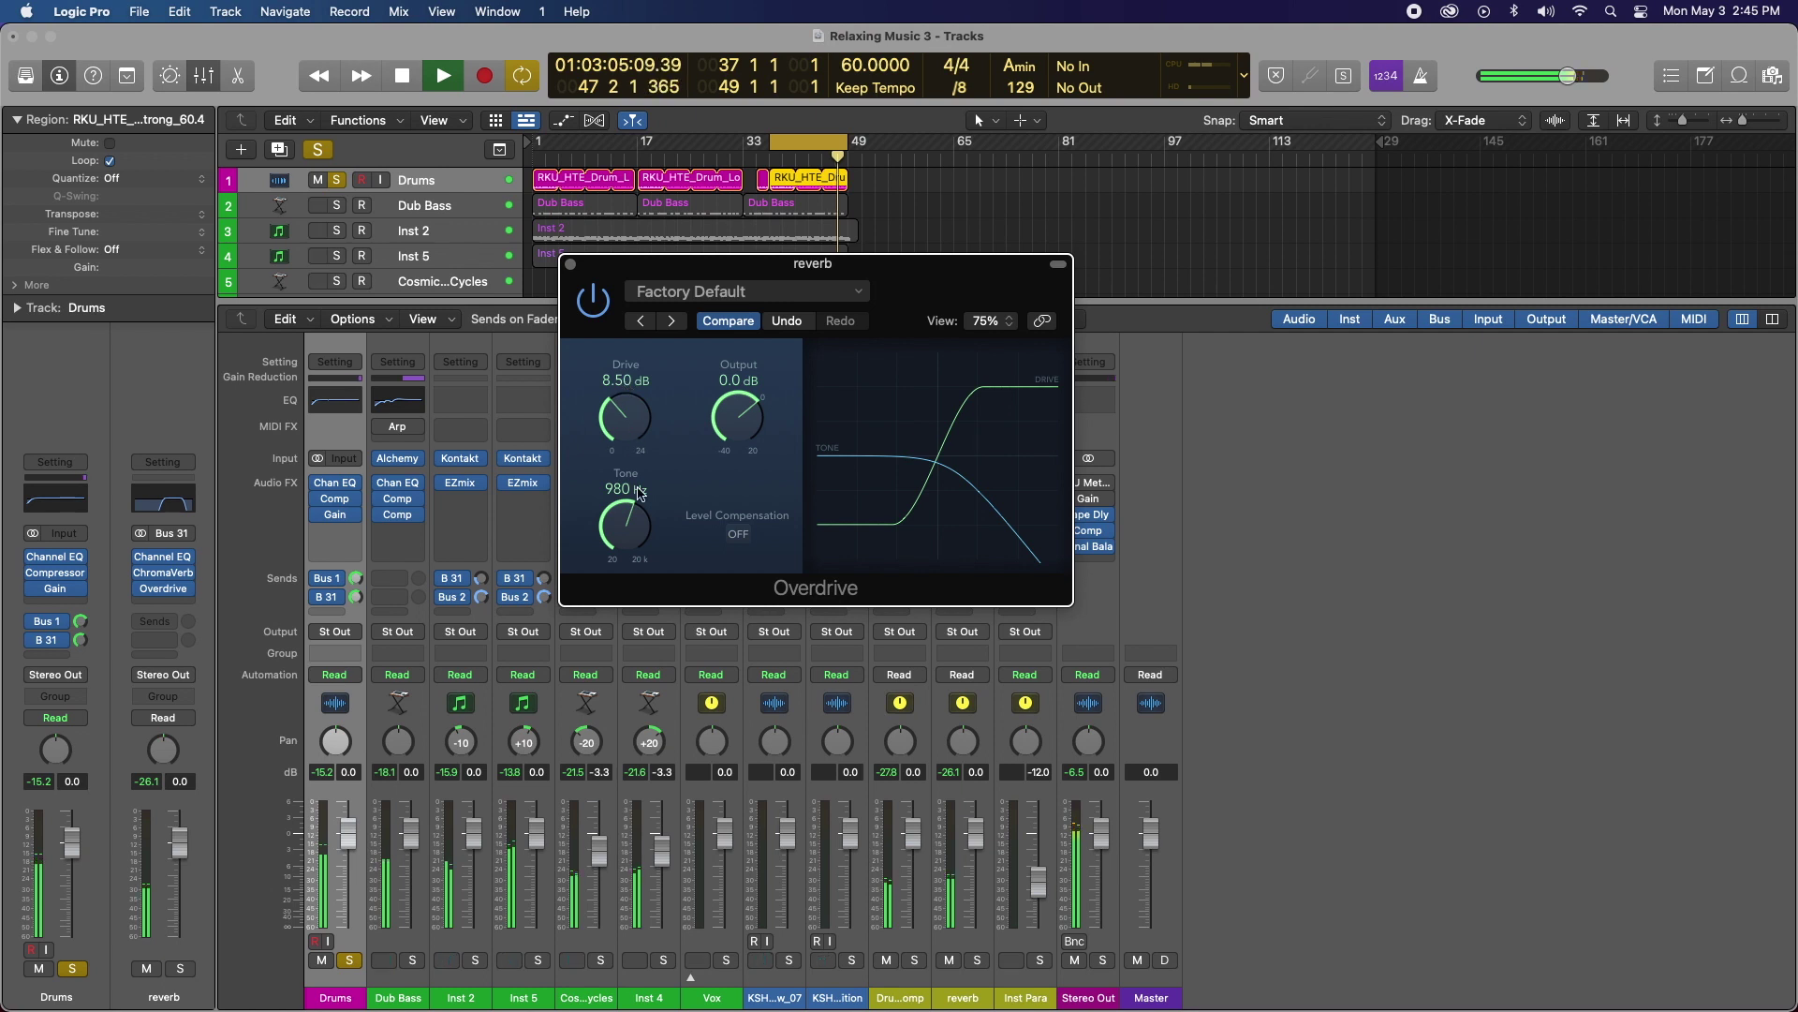
{"action": "left_click_drag", "start_coordinate": [638, 493], "coordinate": [605, 368]}
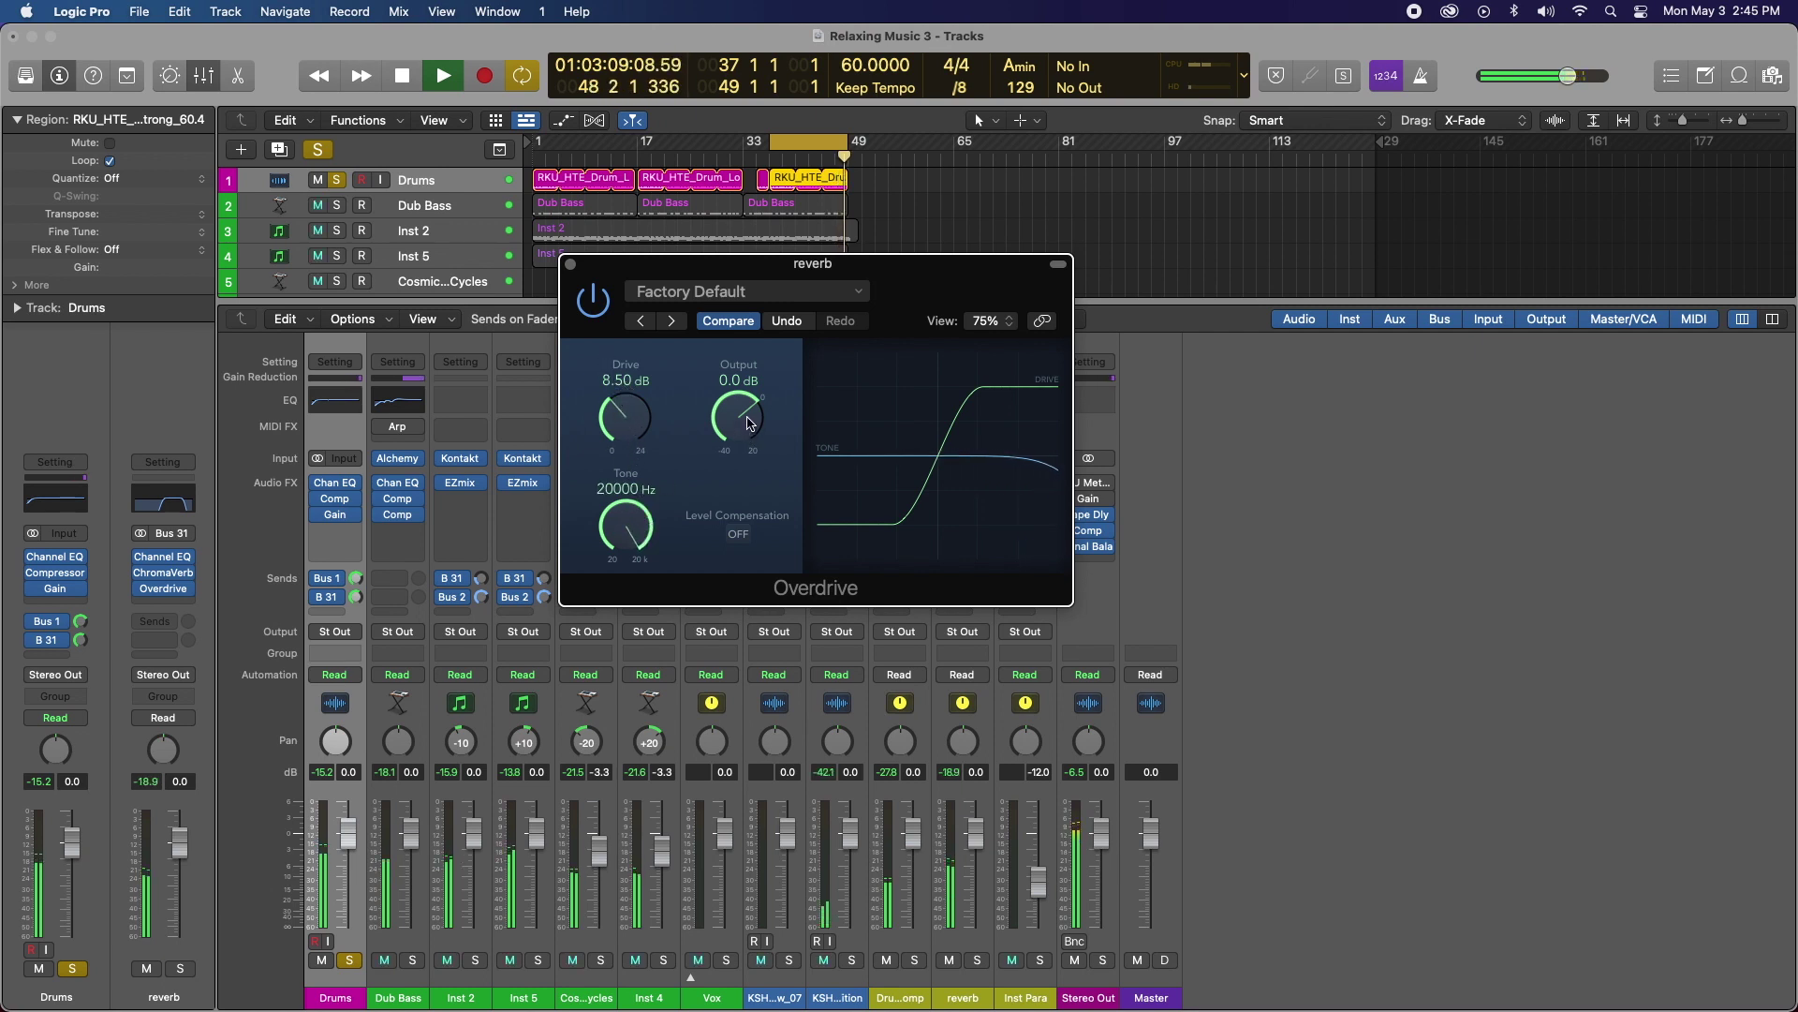
{"action": "left_click_drag", "start_coordinate": [749, 423], "coordinate": [750, 461]}
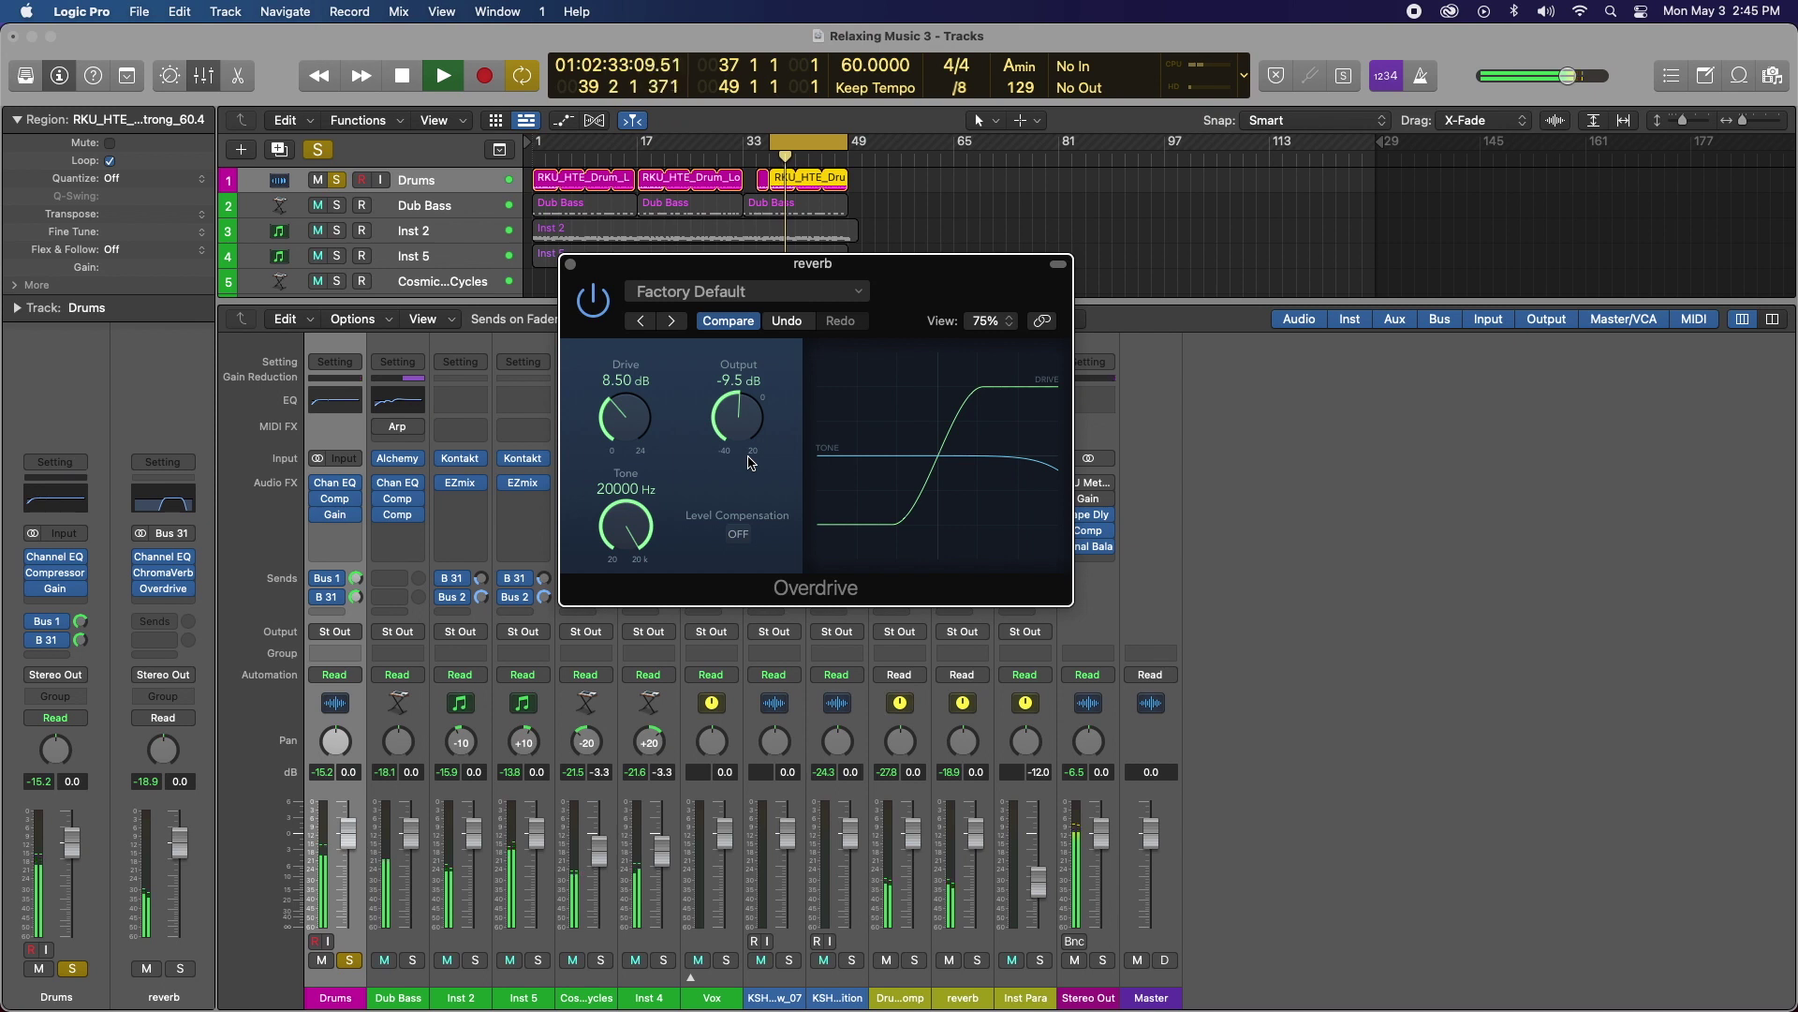
{"action": "left_click", "coordinate": [571, 266]}
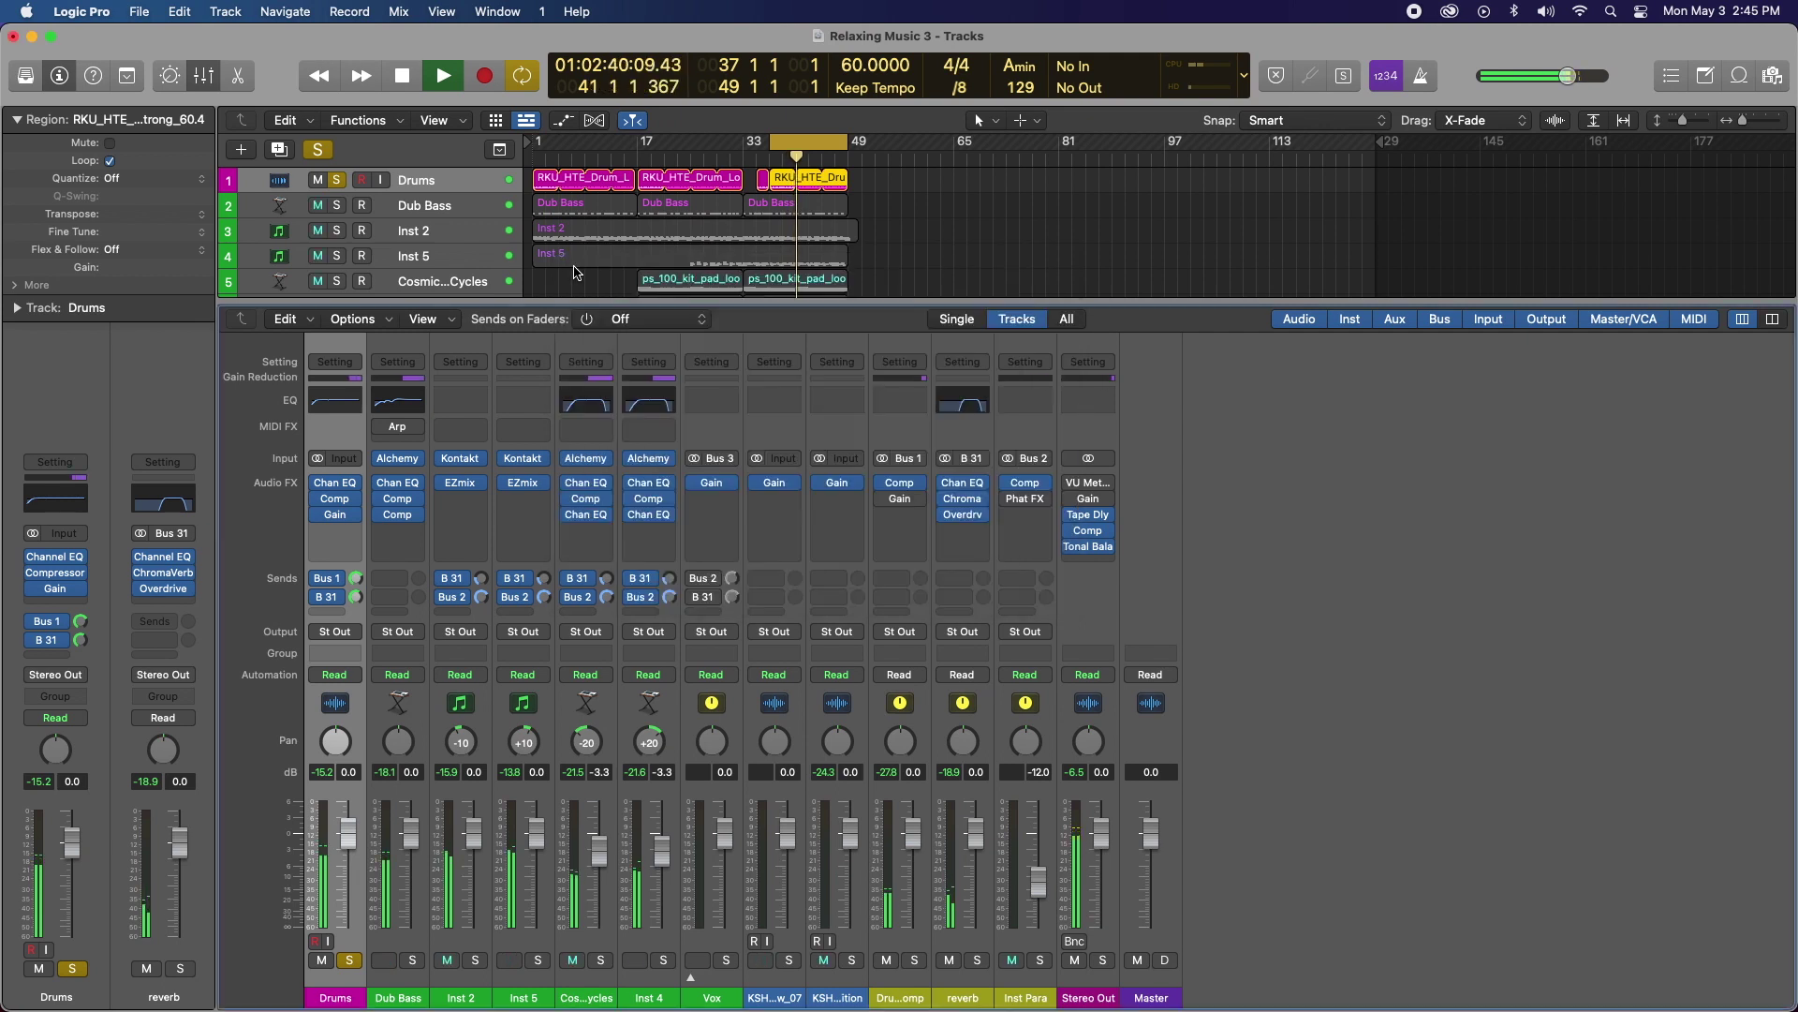
Step: Insert a Vintage Console EQ after the Overdrive on the reverb channel
{"action": "left_click", "coordinate": [964, 532]}
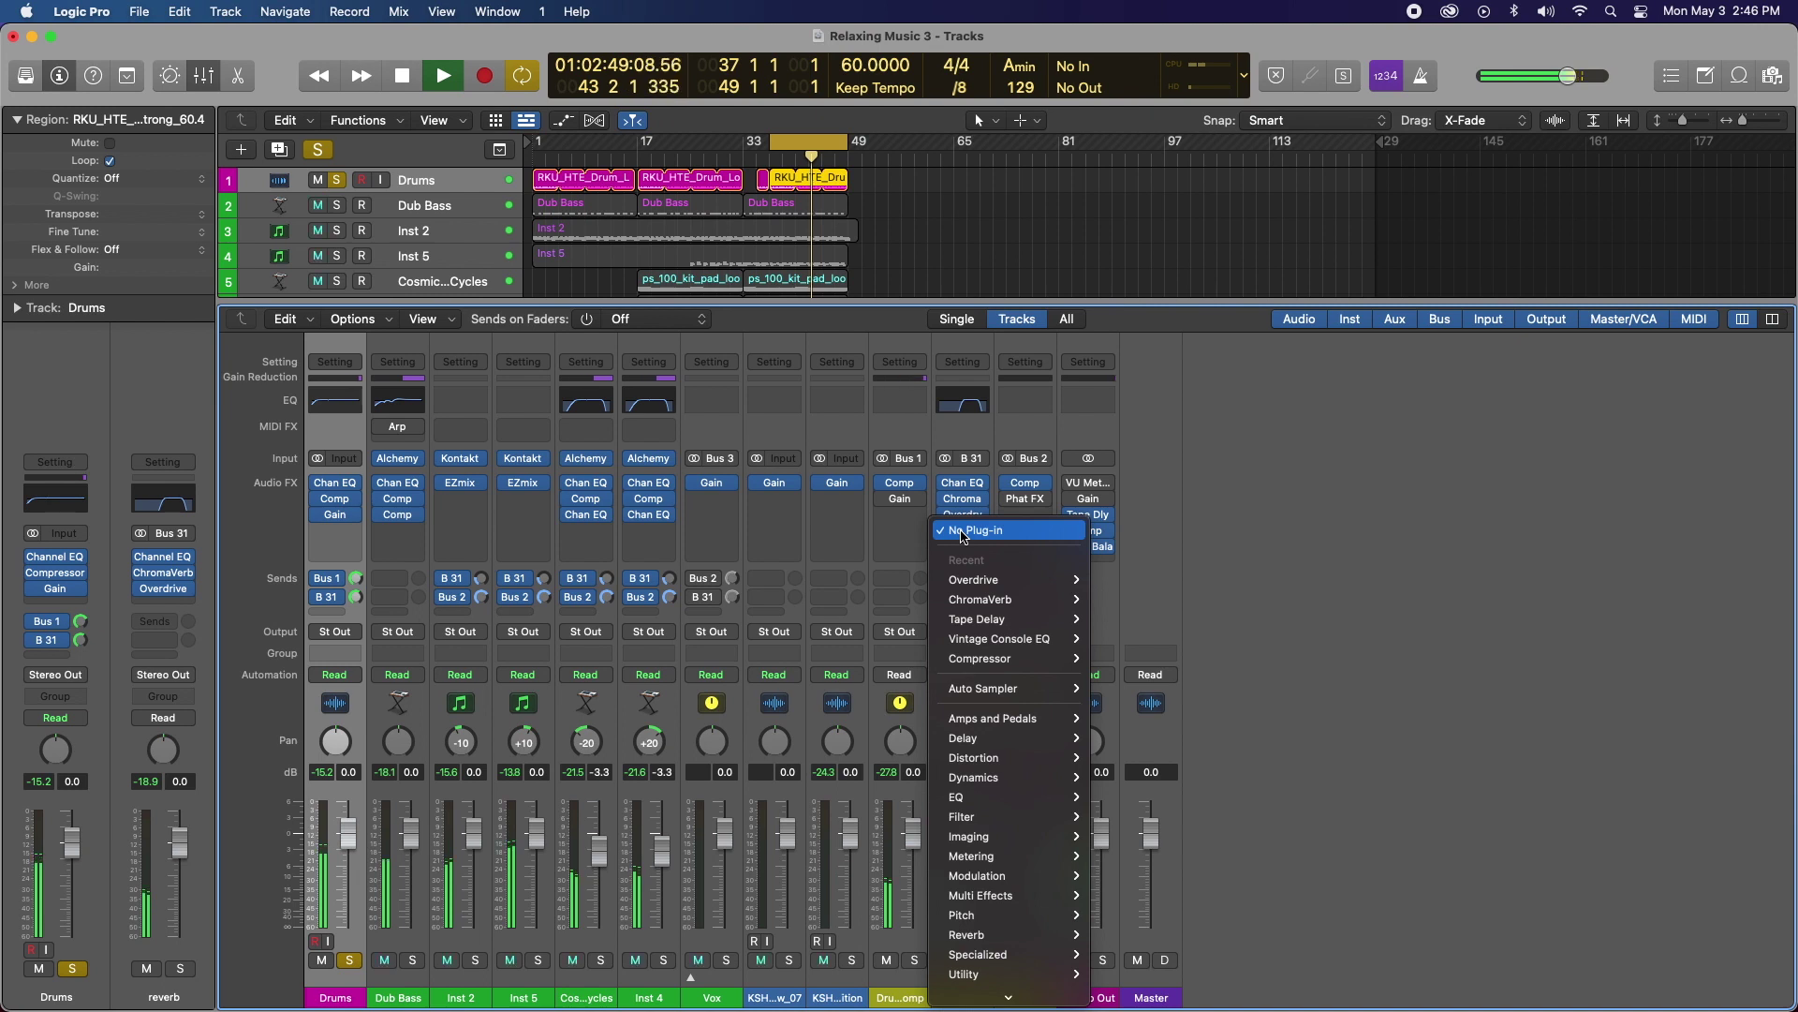
{"action": "mouse_move", "coordinate": [974, 803]}
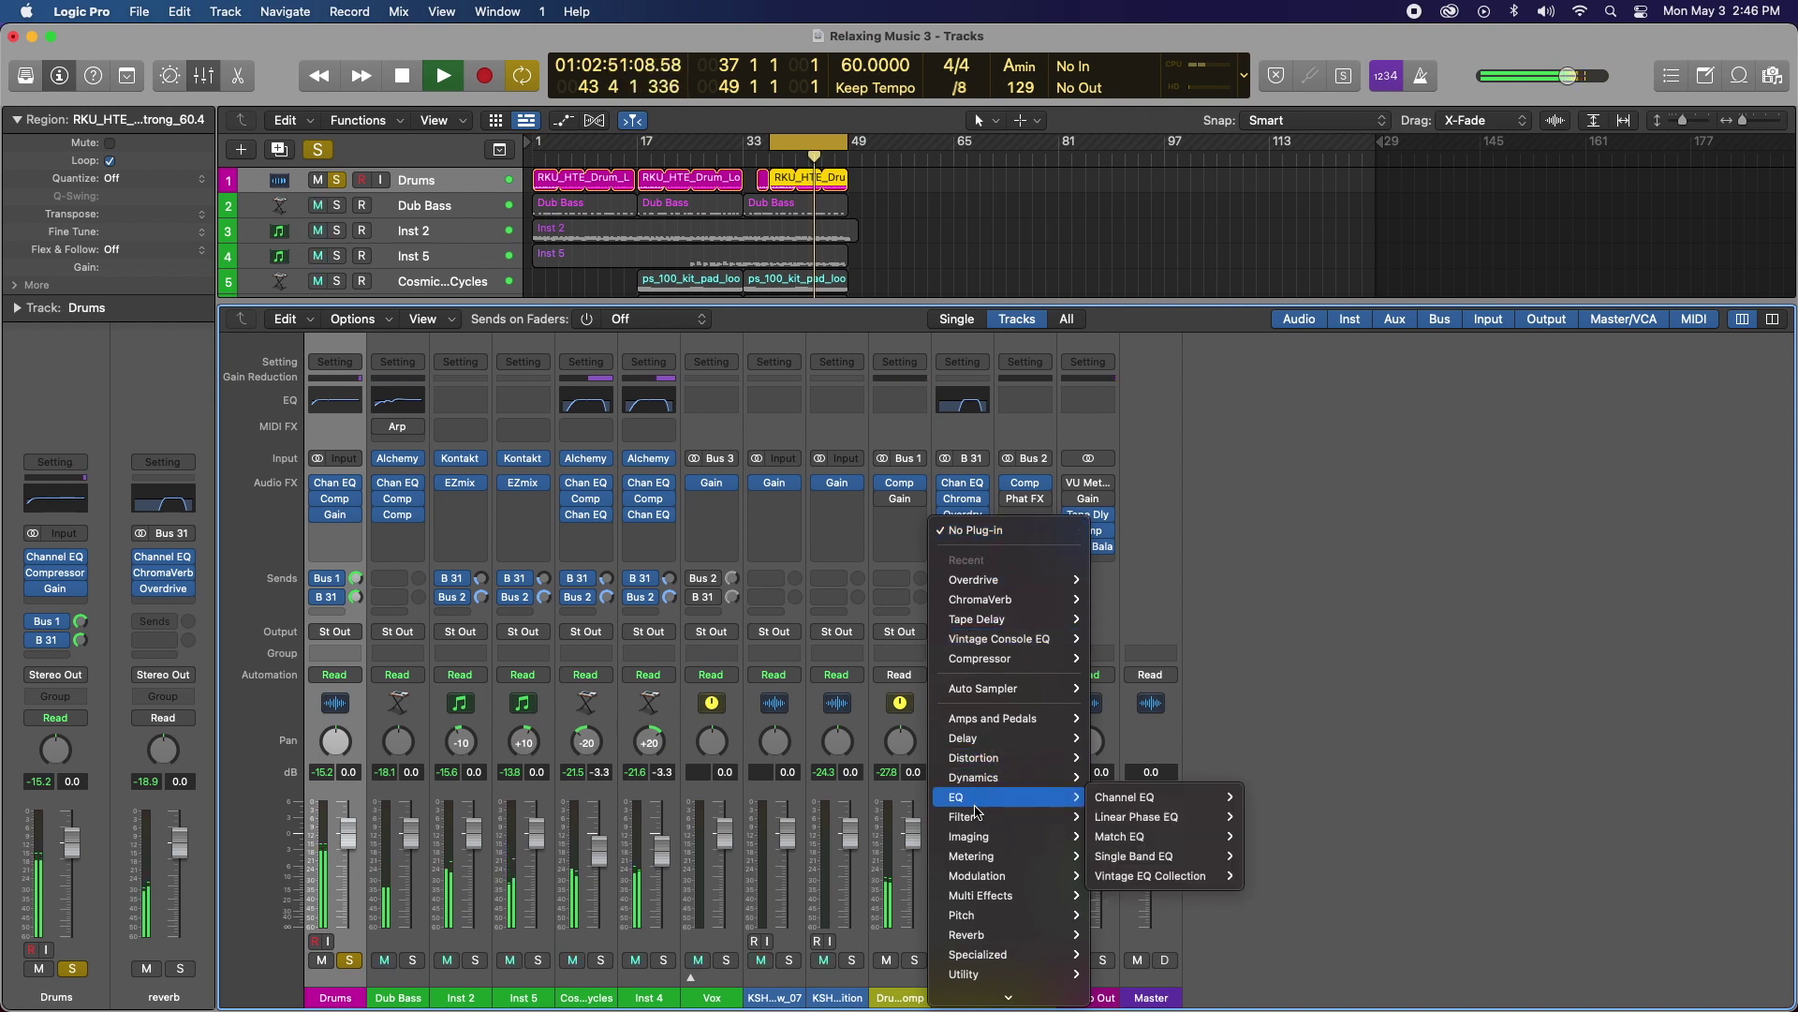
{"action": "mouse_move", "coordinate": [1200, 880]}
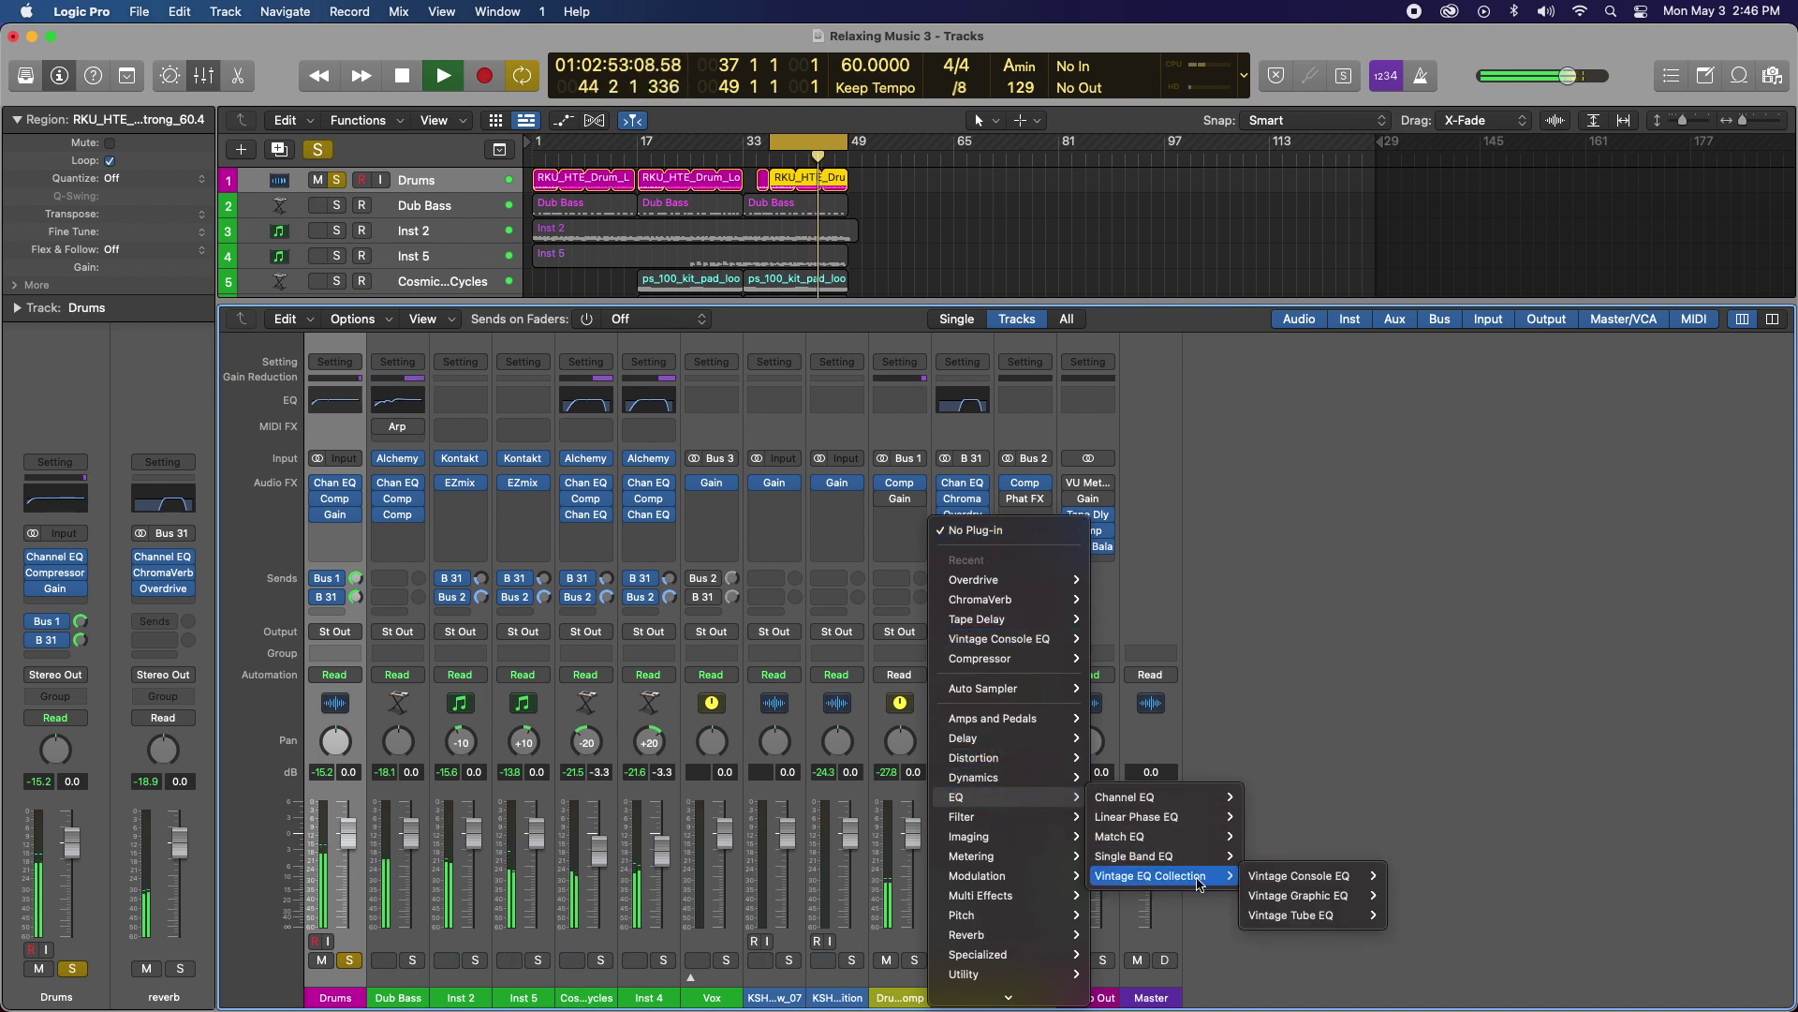
{"action": "mouse_move", "coordinate": [1356, 885]}
{"action": "left_click", "coordinate": [1409, 877]}
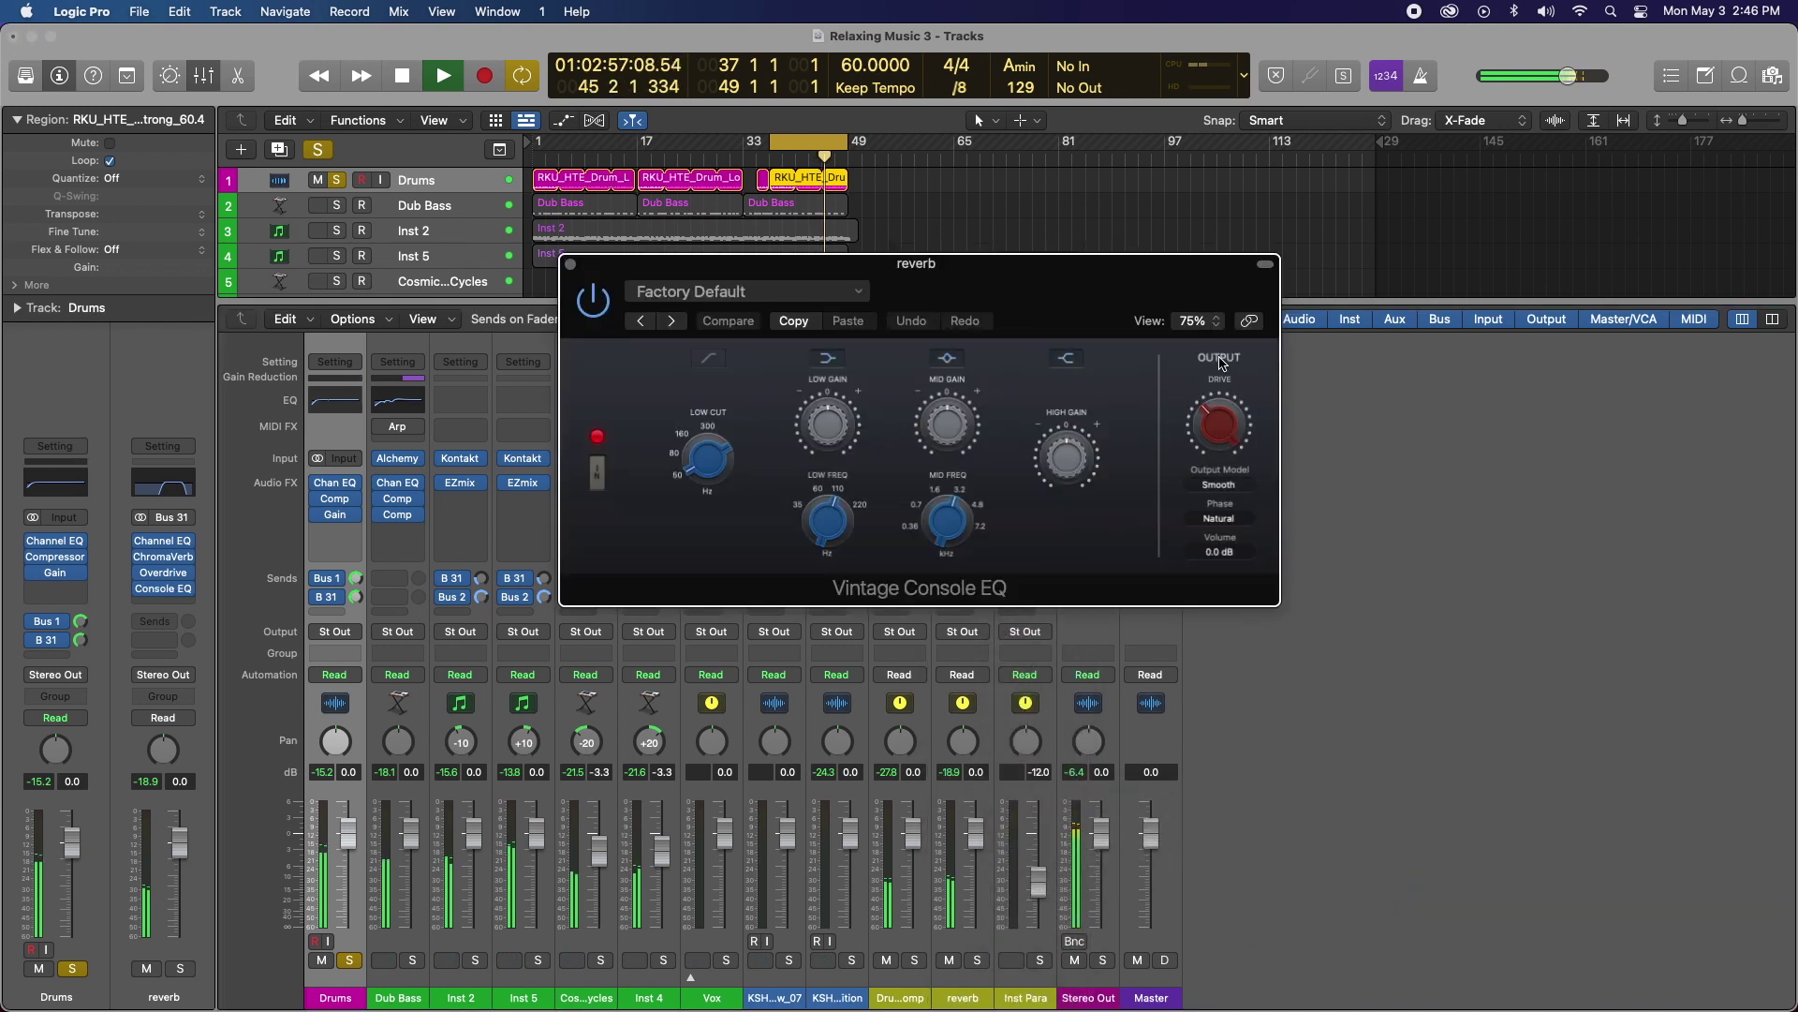
Step: Adjust the Console EQ drive, trim its volume to -2.7 dB, and close the window
{"action": "left_click_drag", "start_coordinate": [1219, 426], "coordinate": [1223, 444]}
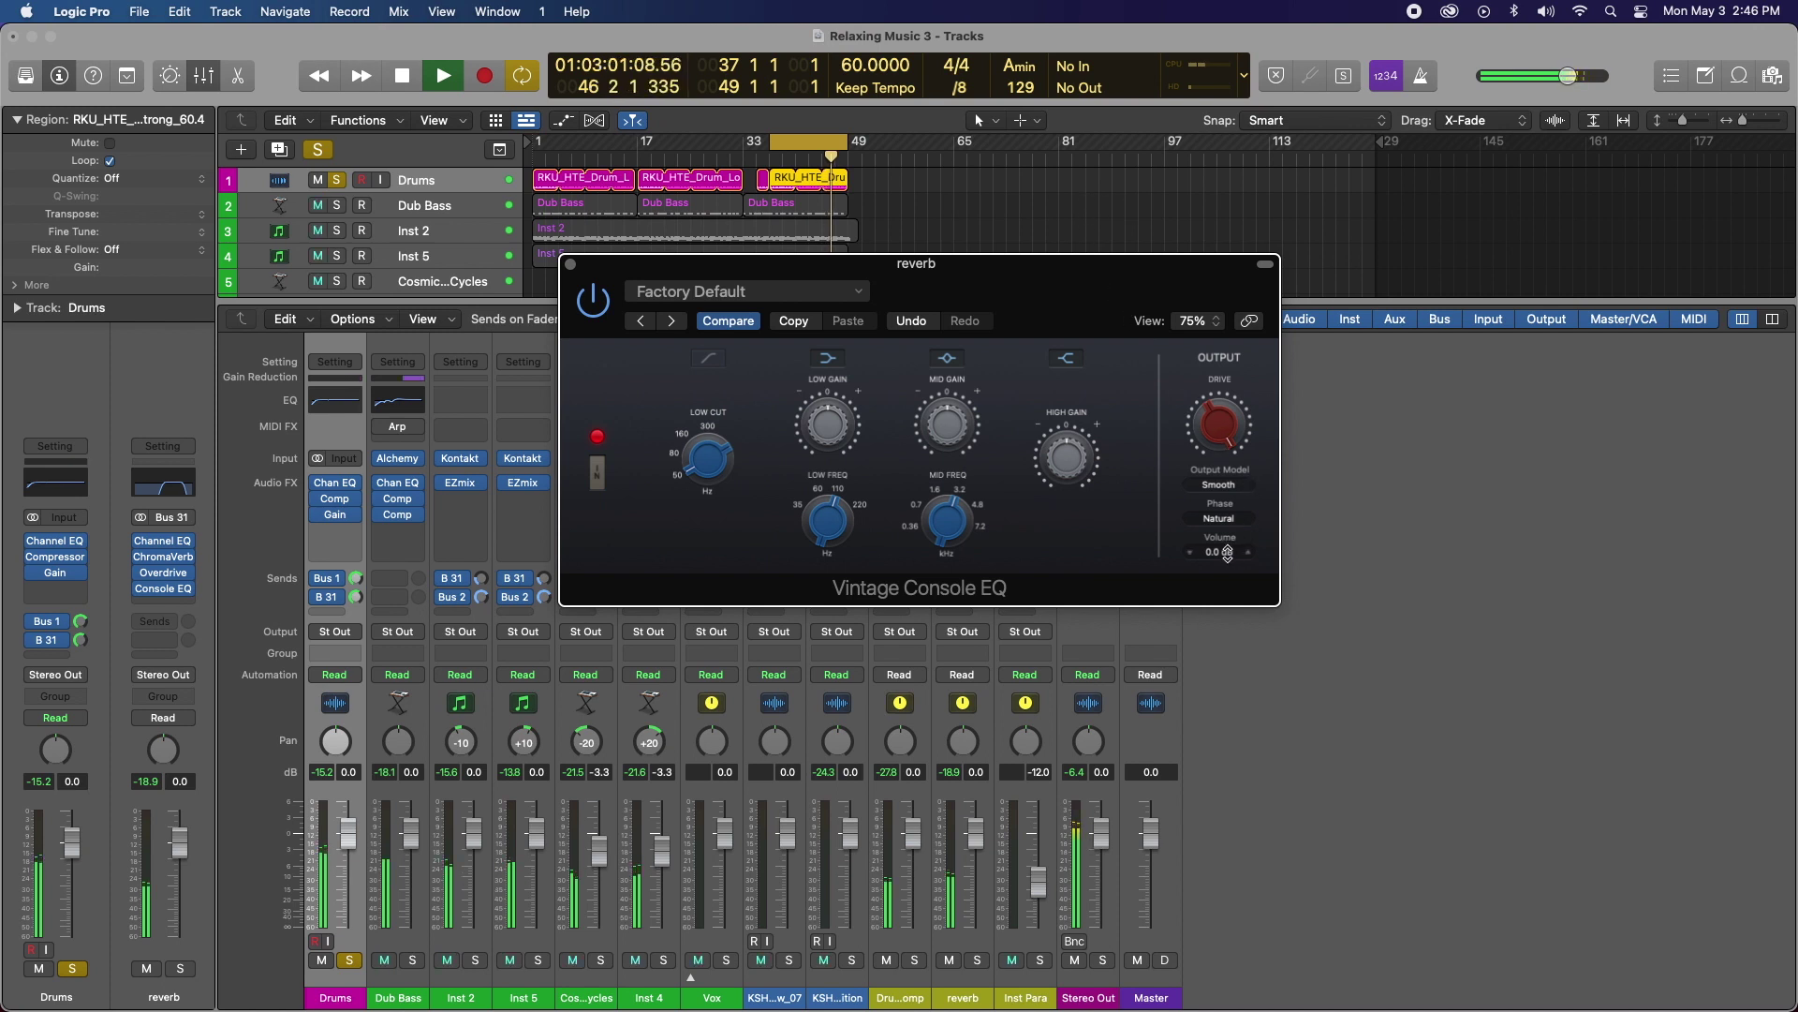
{"action": "left_click_drag", "start_coordinate": [1227, 552], "coordinate": [1227, 566]}
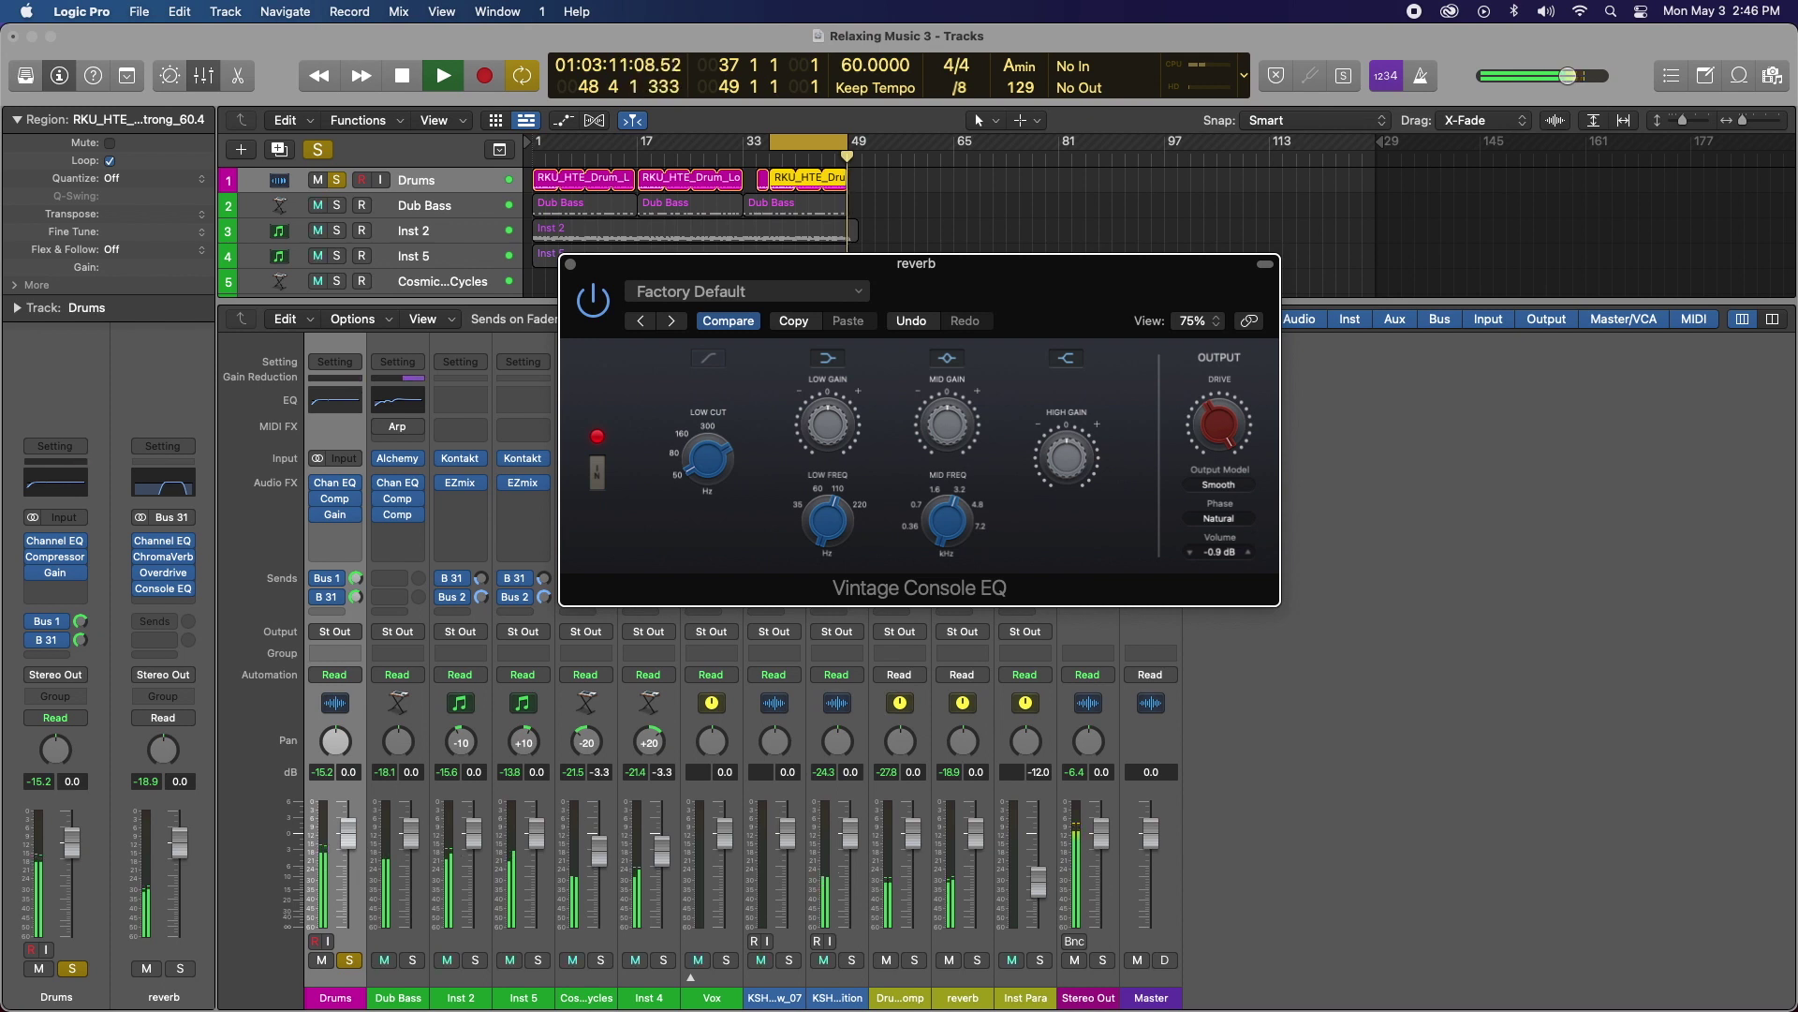
{"action": "left_click_drag", "start_coordinate": [1227, 566], "coordinate": [1227, 568]}
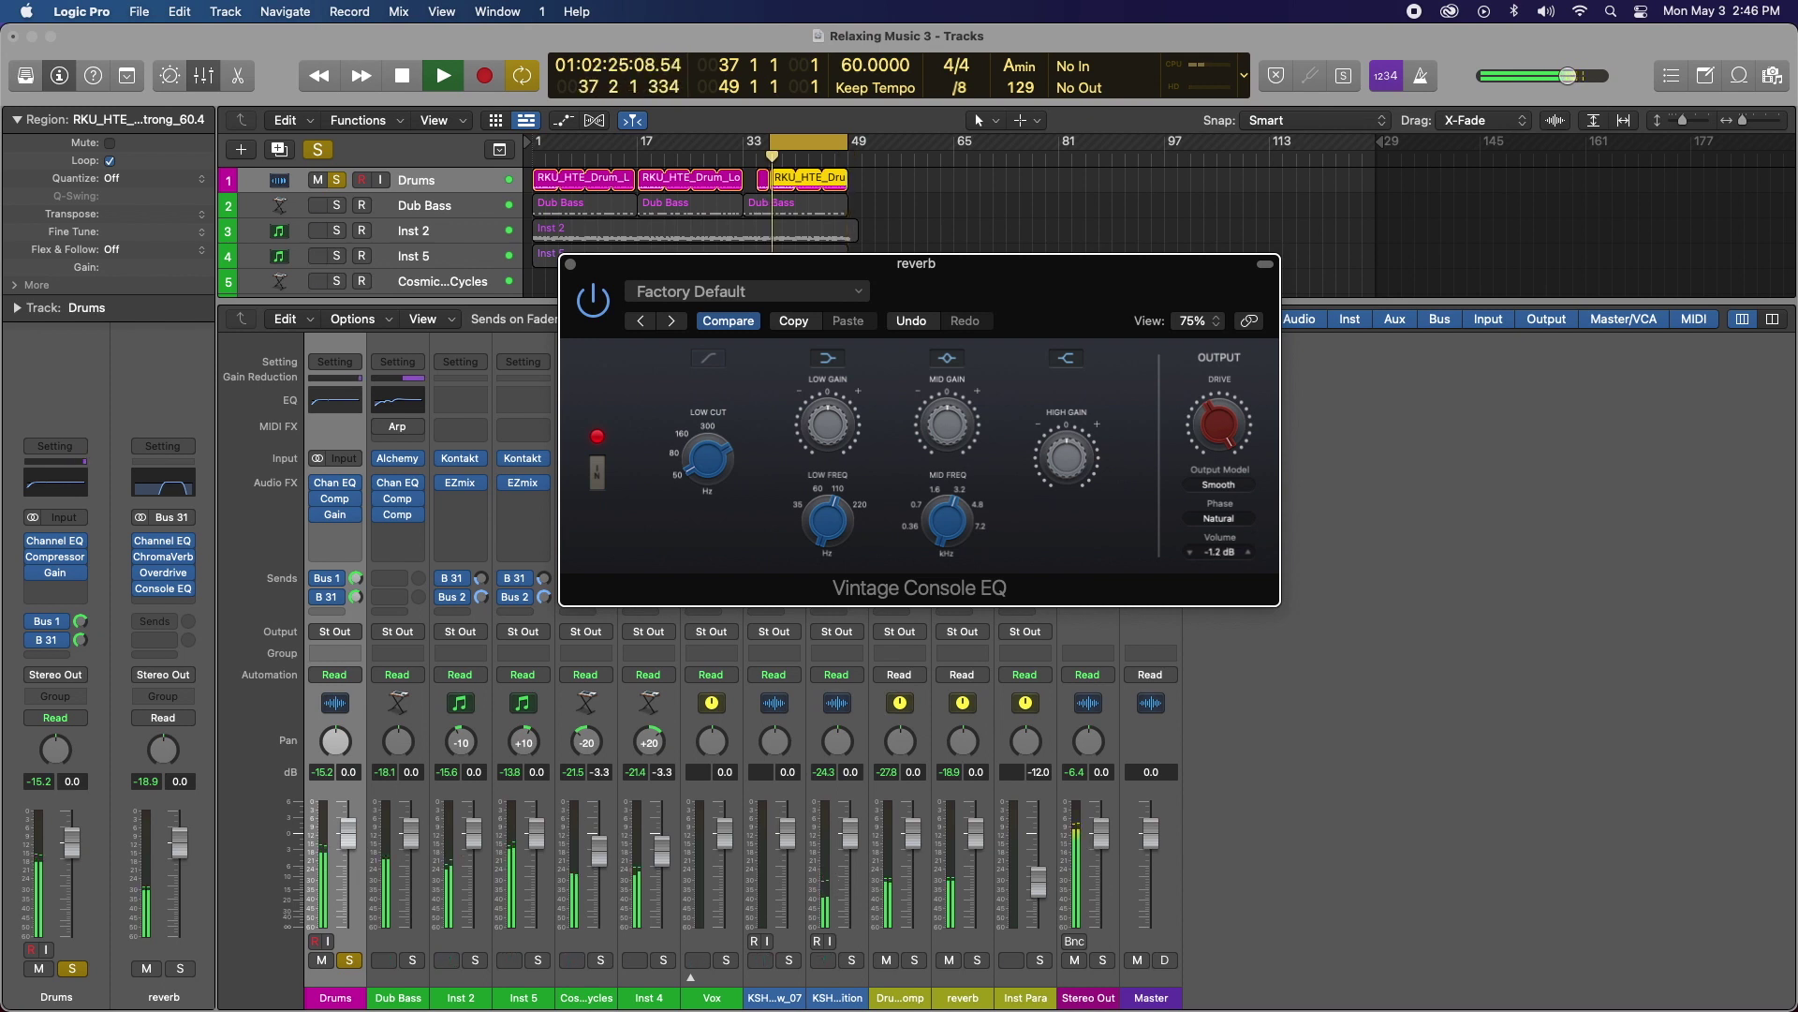
{"action": "left_click_drag", "start_coordinate": [1227, 568], "coordinate": [1227, 580]}
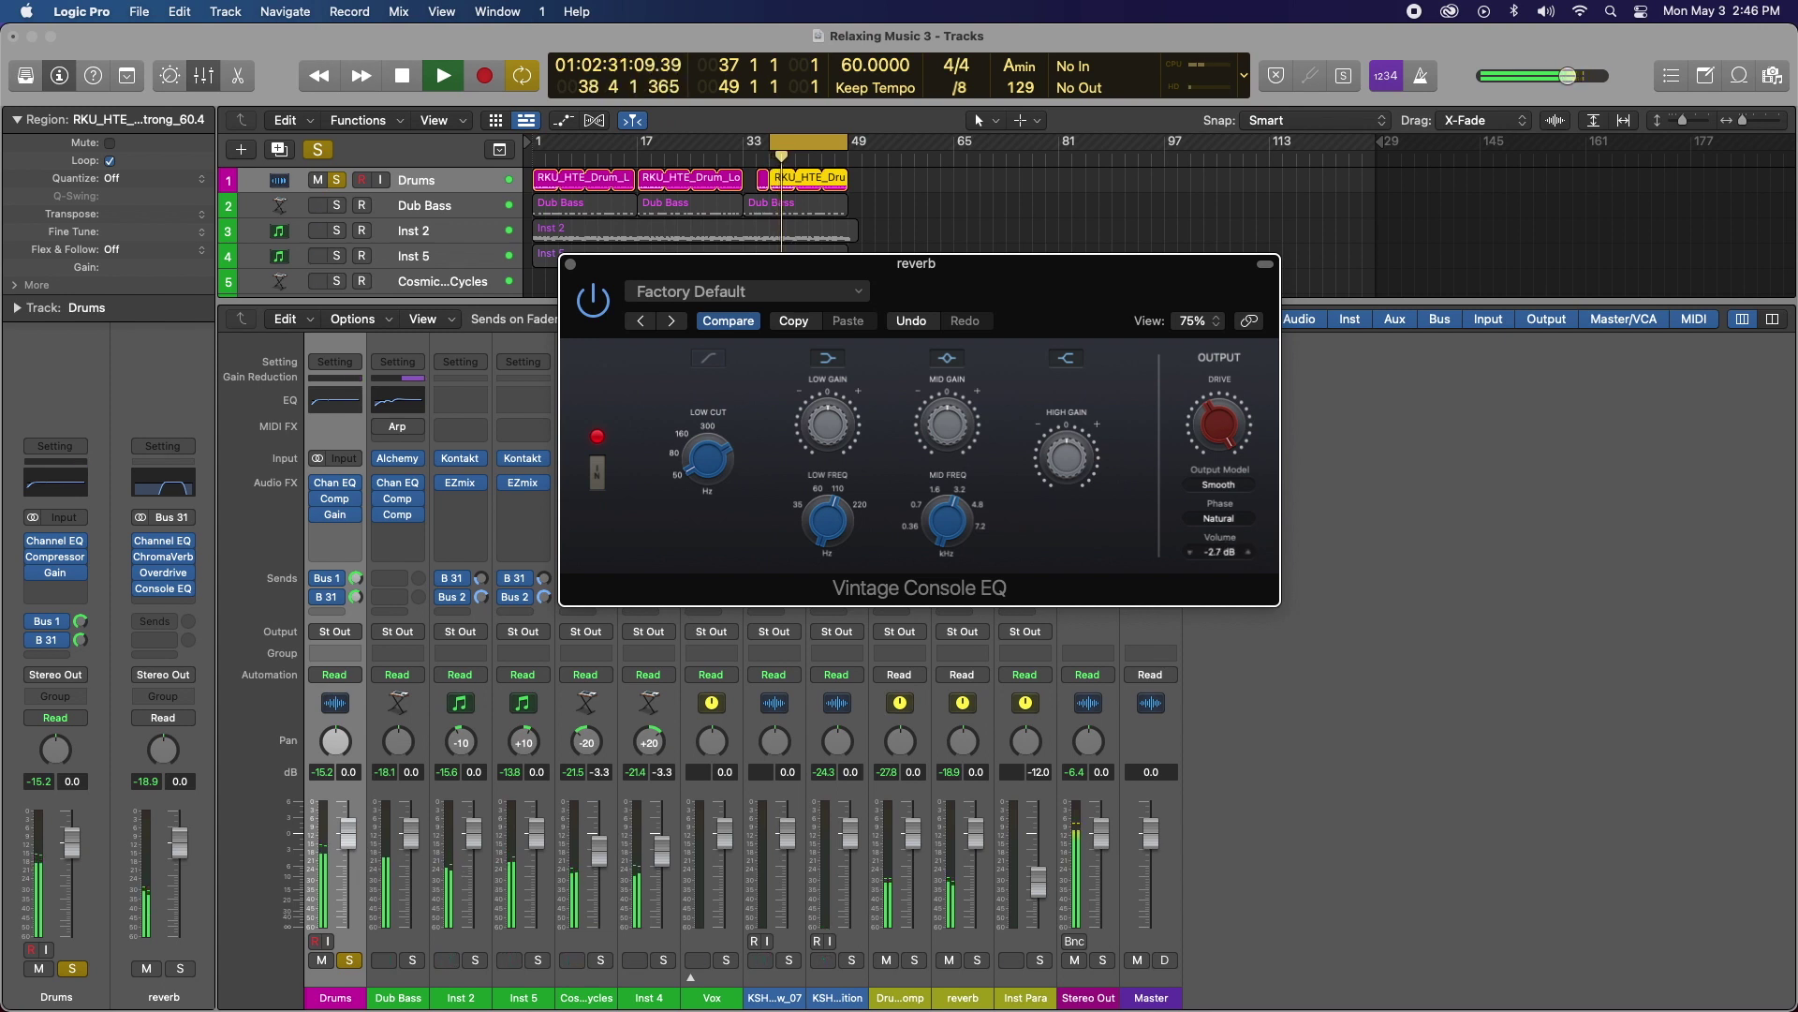
{"action": "left_click", "coordinate": [571, 266]}
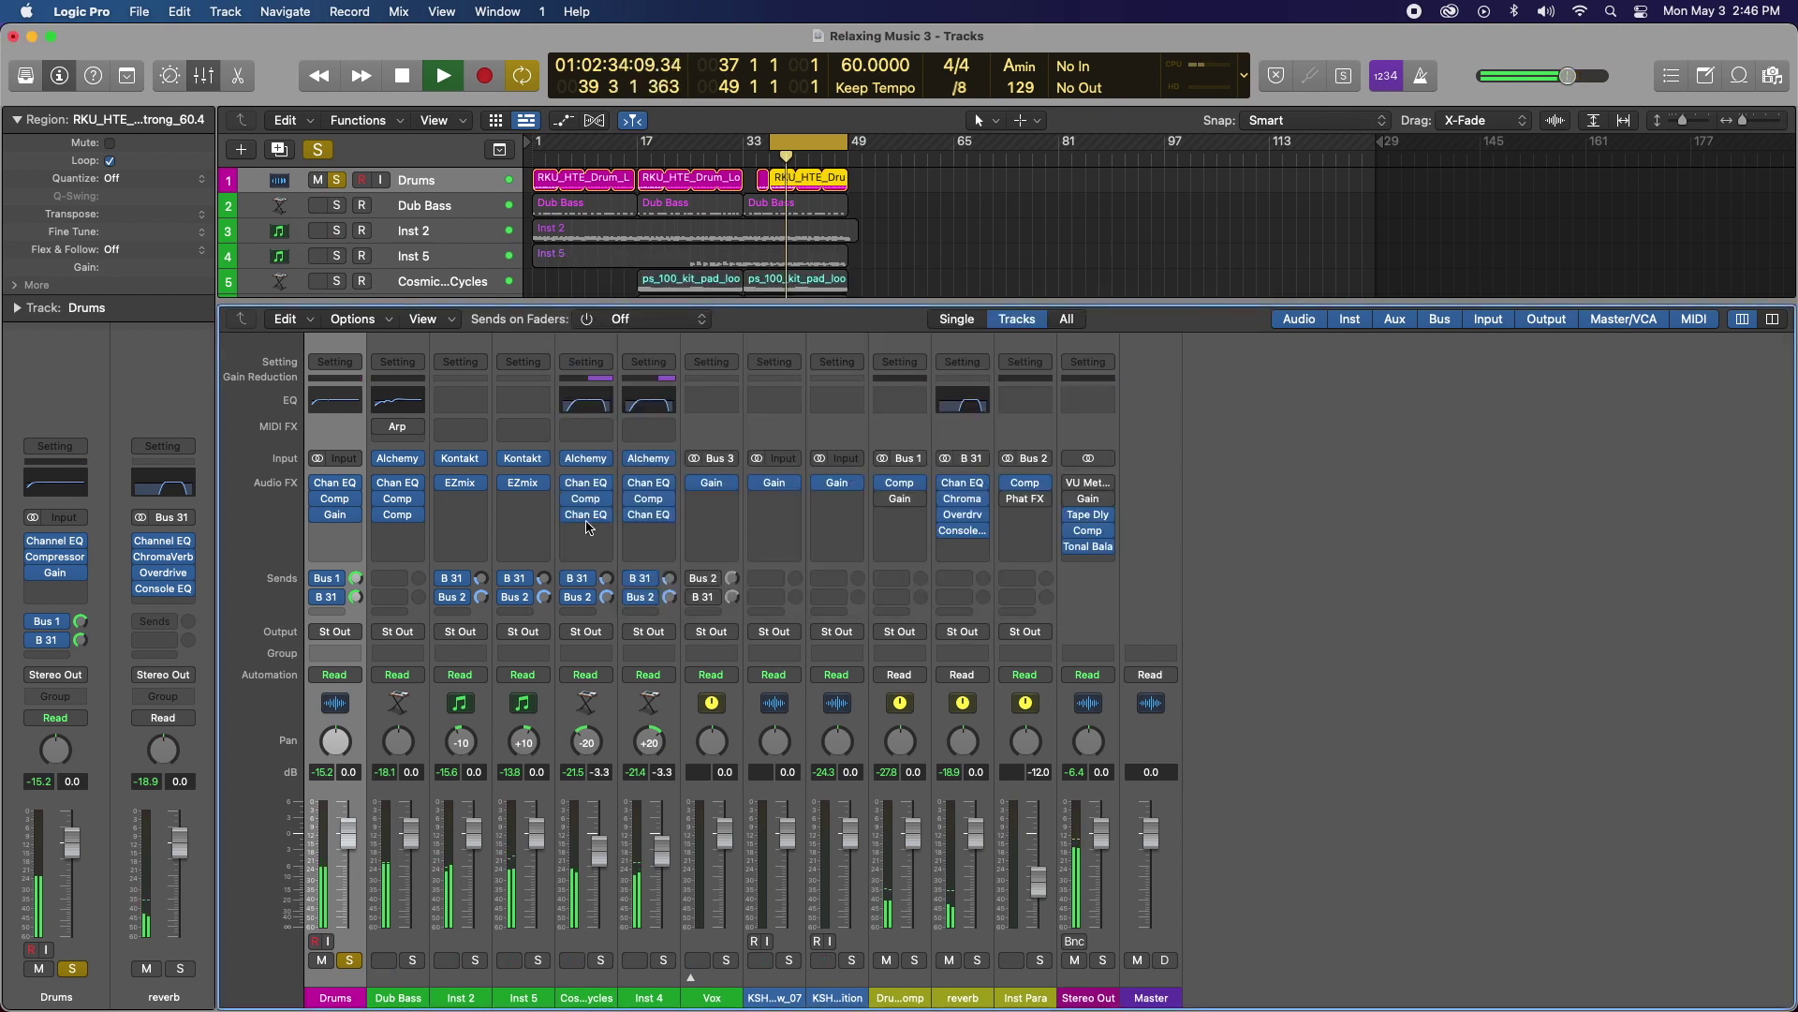
Step: Stop playback and insert a stereo Tape Delay after the Vintage Console EQ
{"action": "left_click", "coordinate": [970, 552]}
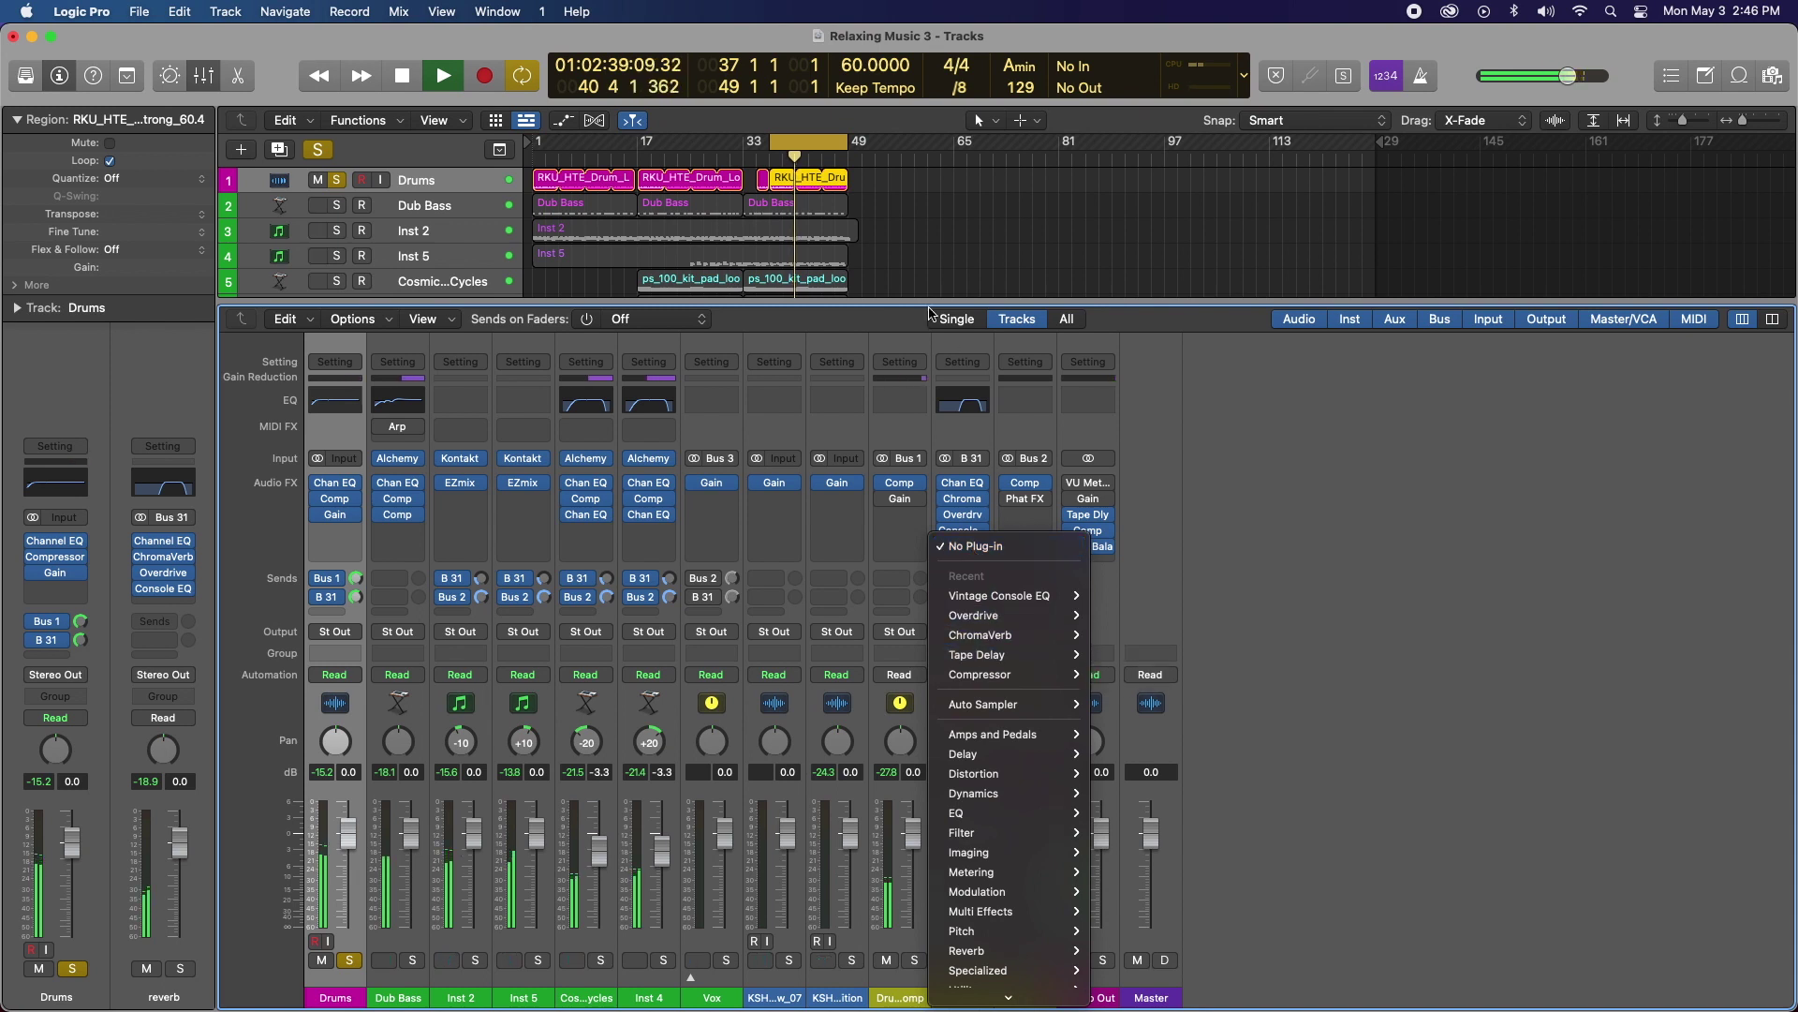
{"action": "left_click", "coordinate": [900, 319]}
{"action": "key", "text": "space"}
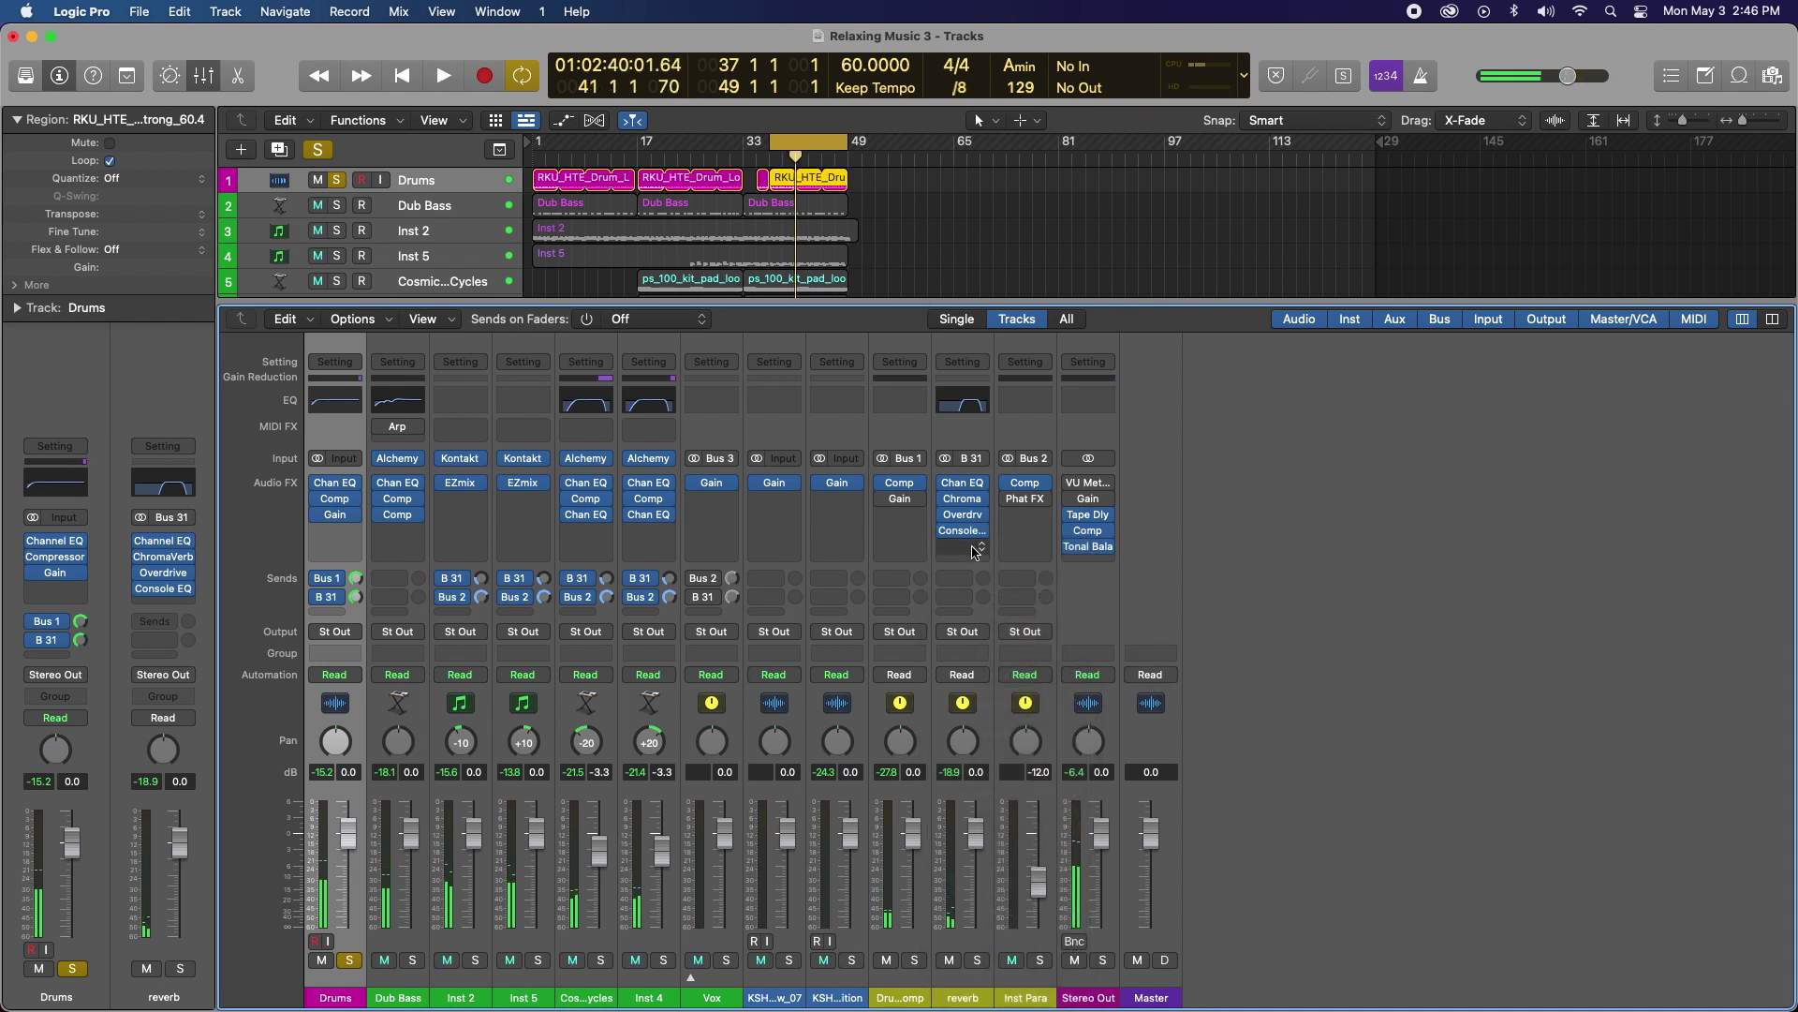
{"action": "left_click", "coordinate": [970, 551]}
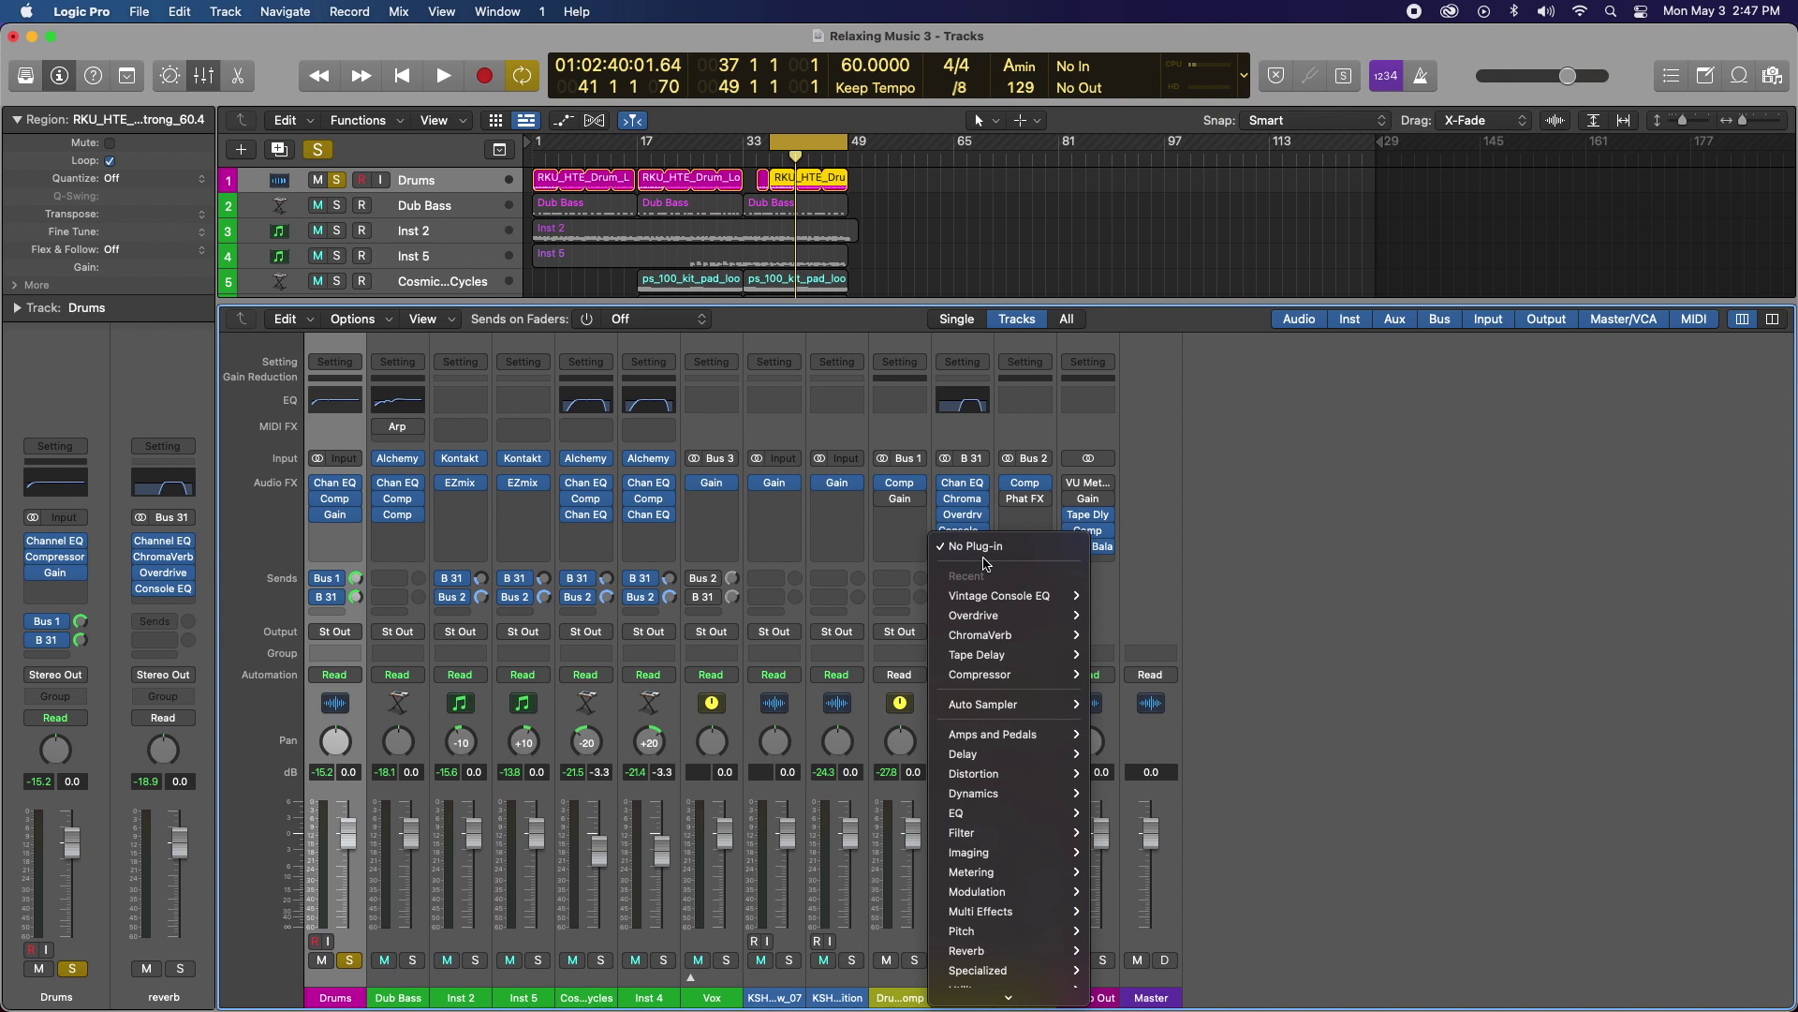
{"action": "mouse_move", "coordinate": [987, 634]}
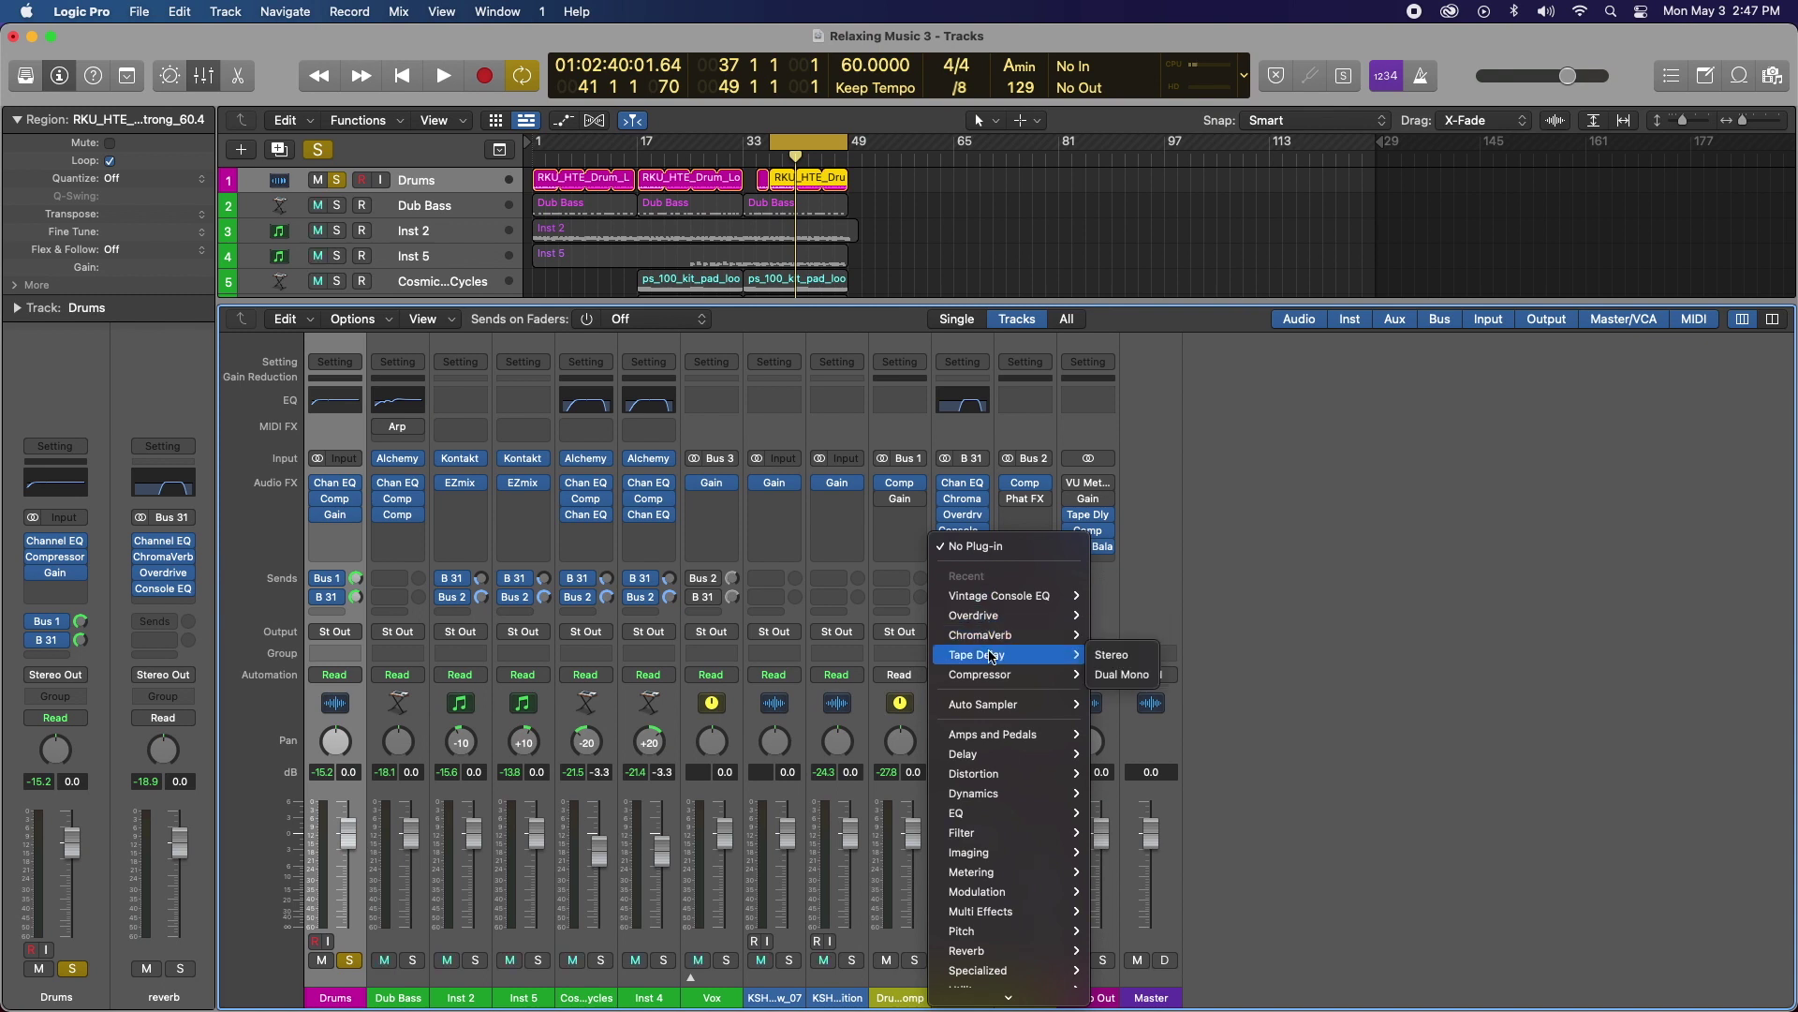
{"action": "mouse_move", "coordinate": [1021, 755]}
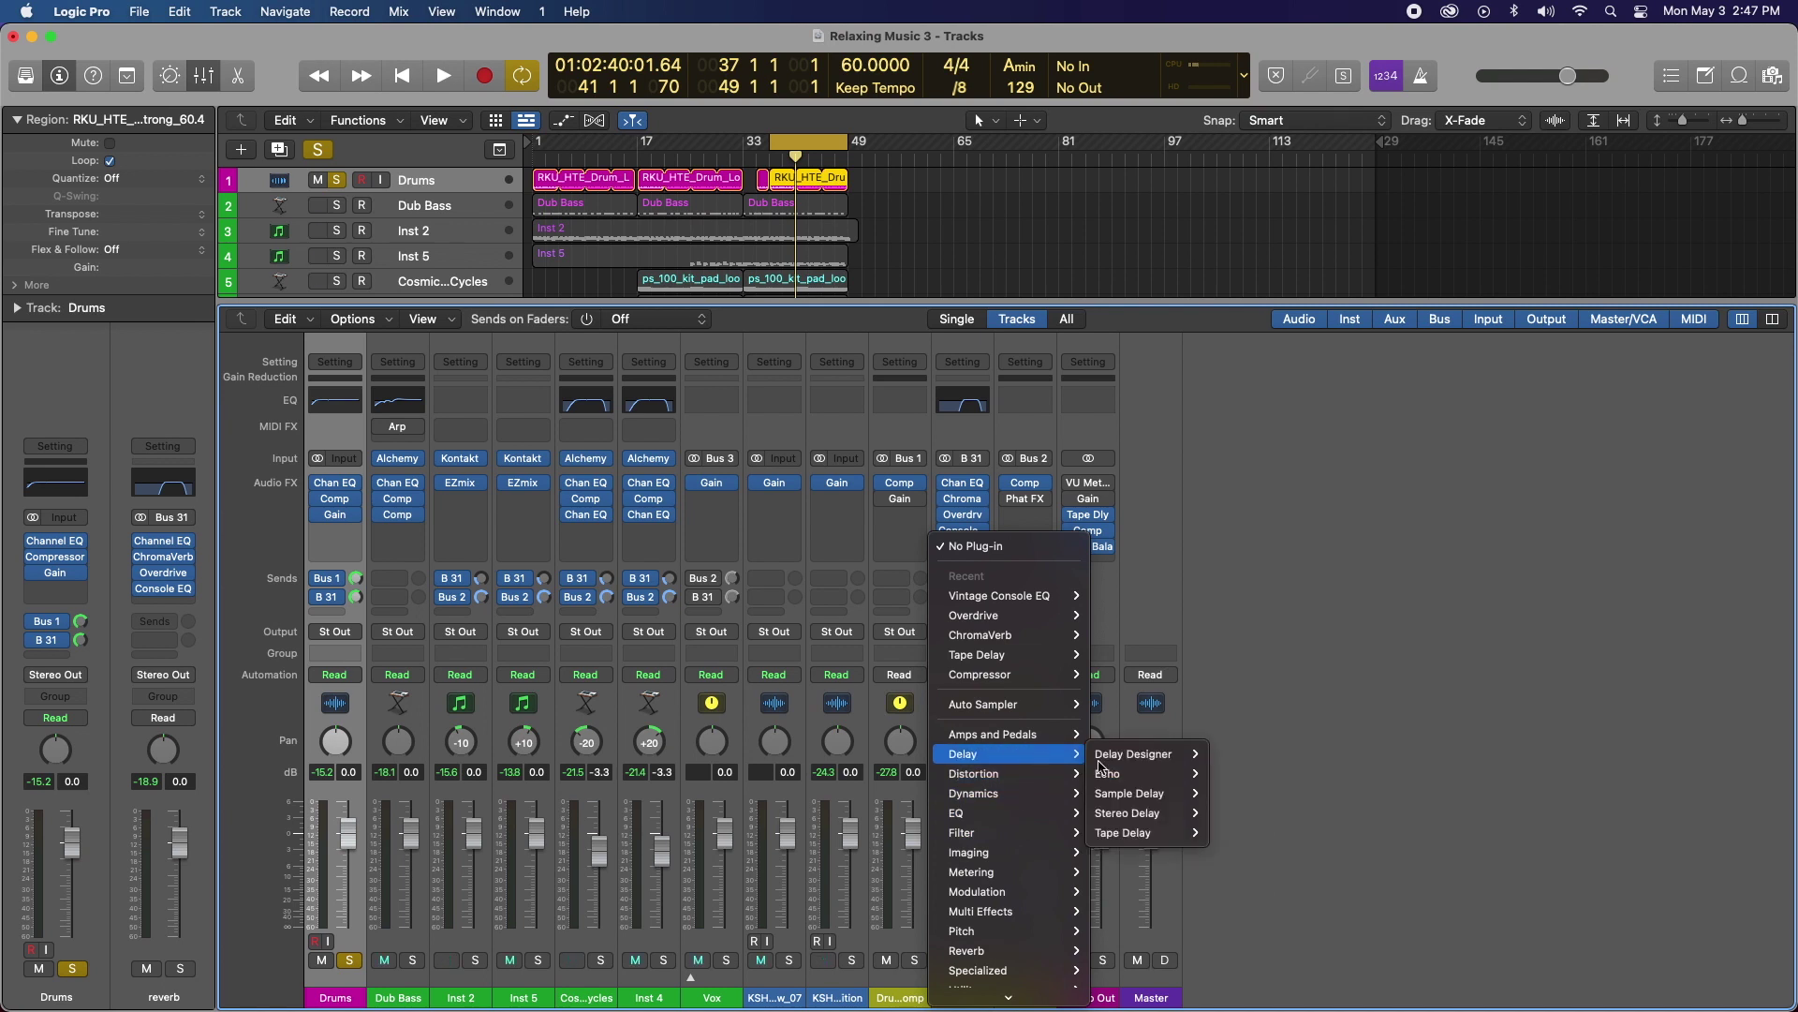
{"action": "mouse_move", "coordinate": [1147, 832]}
{"action": "left_click", "coordinate": [1227, 833]}
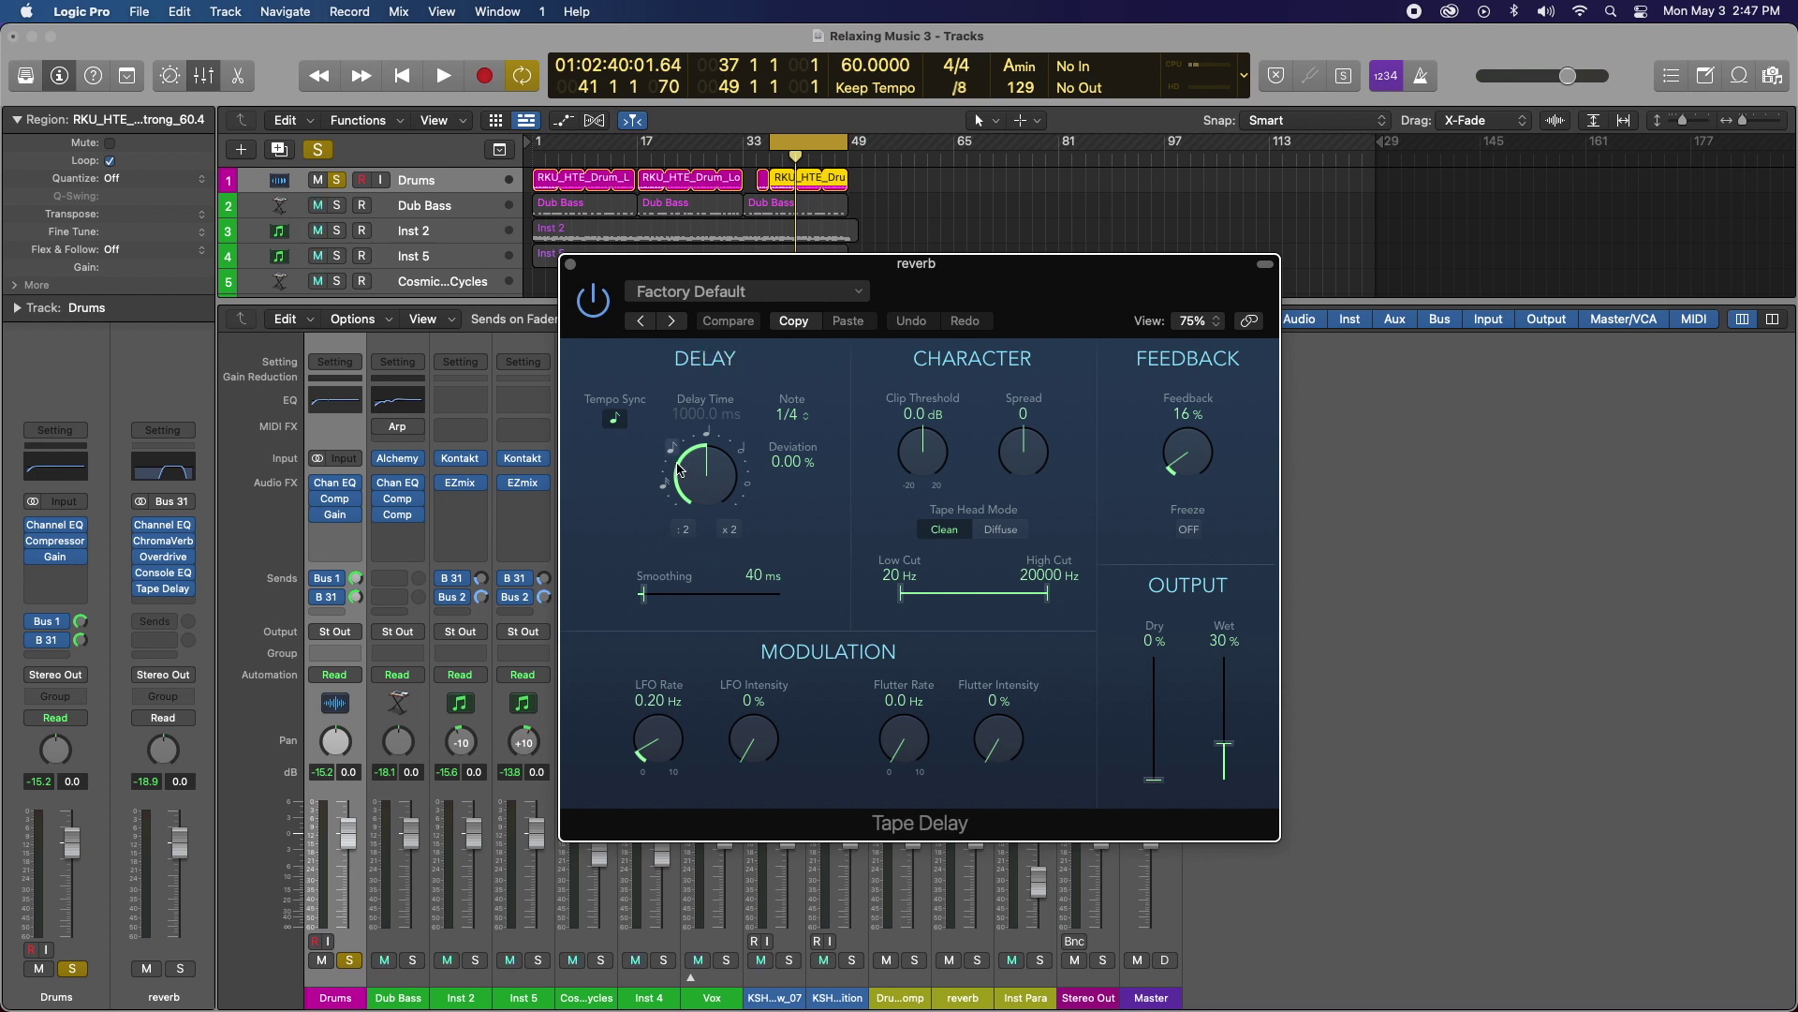
Step: Set Tape Delay to sync off, 0 % feedback, 100 % dry, 0 % wet, -20 dB clip threshold
{"action": "left_click_drag", "start_coordinate": [702, 473], "coordinate": [743, 614]}
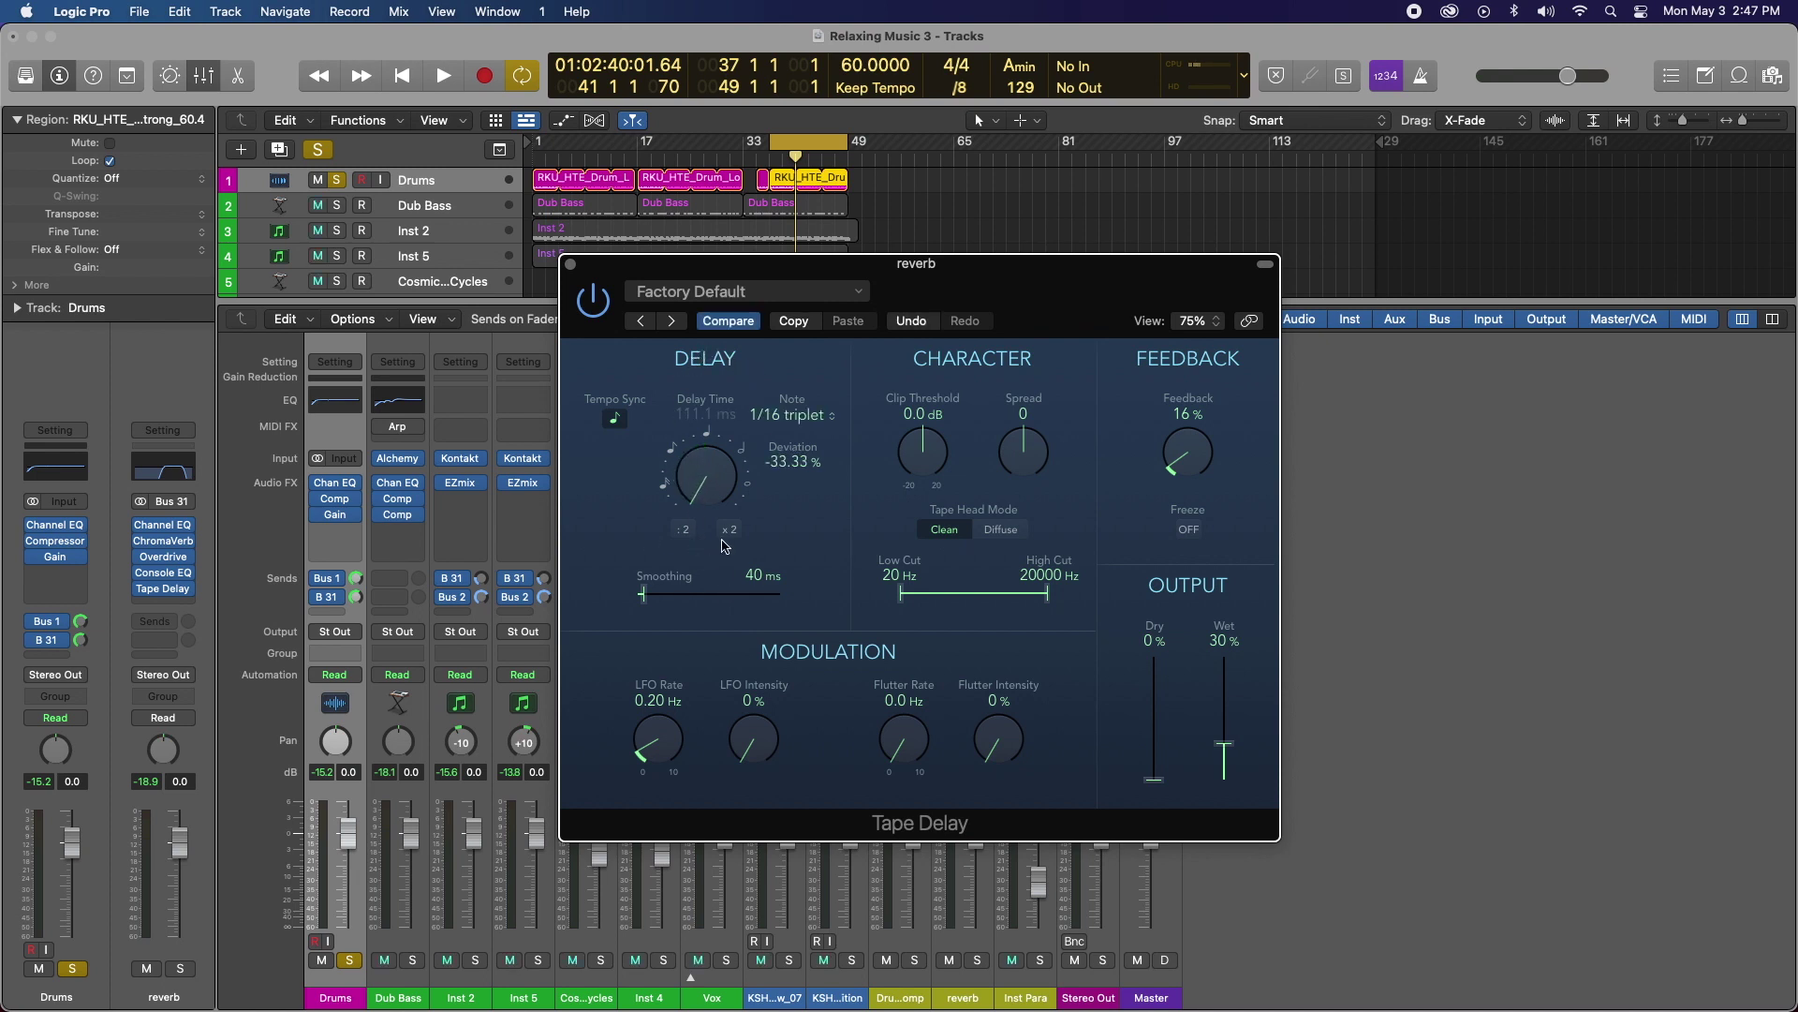
{"action": "left_click", "coordinate": [615, 418]}
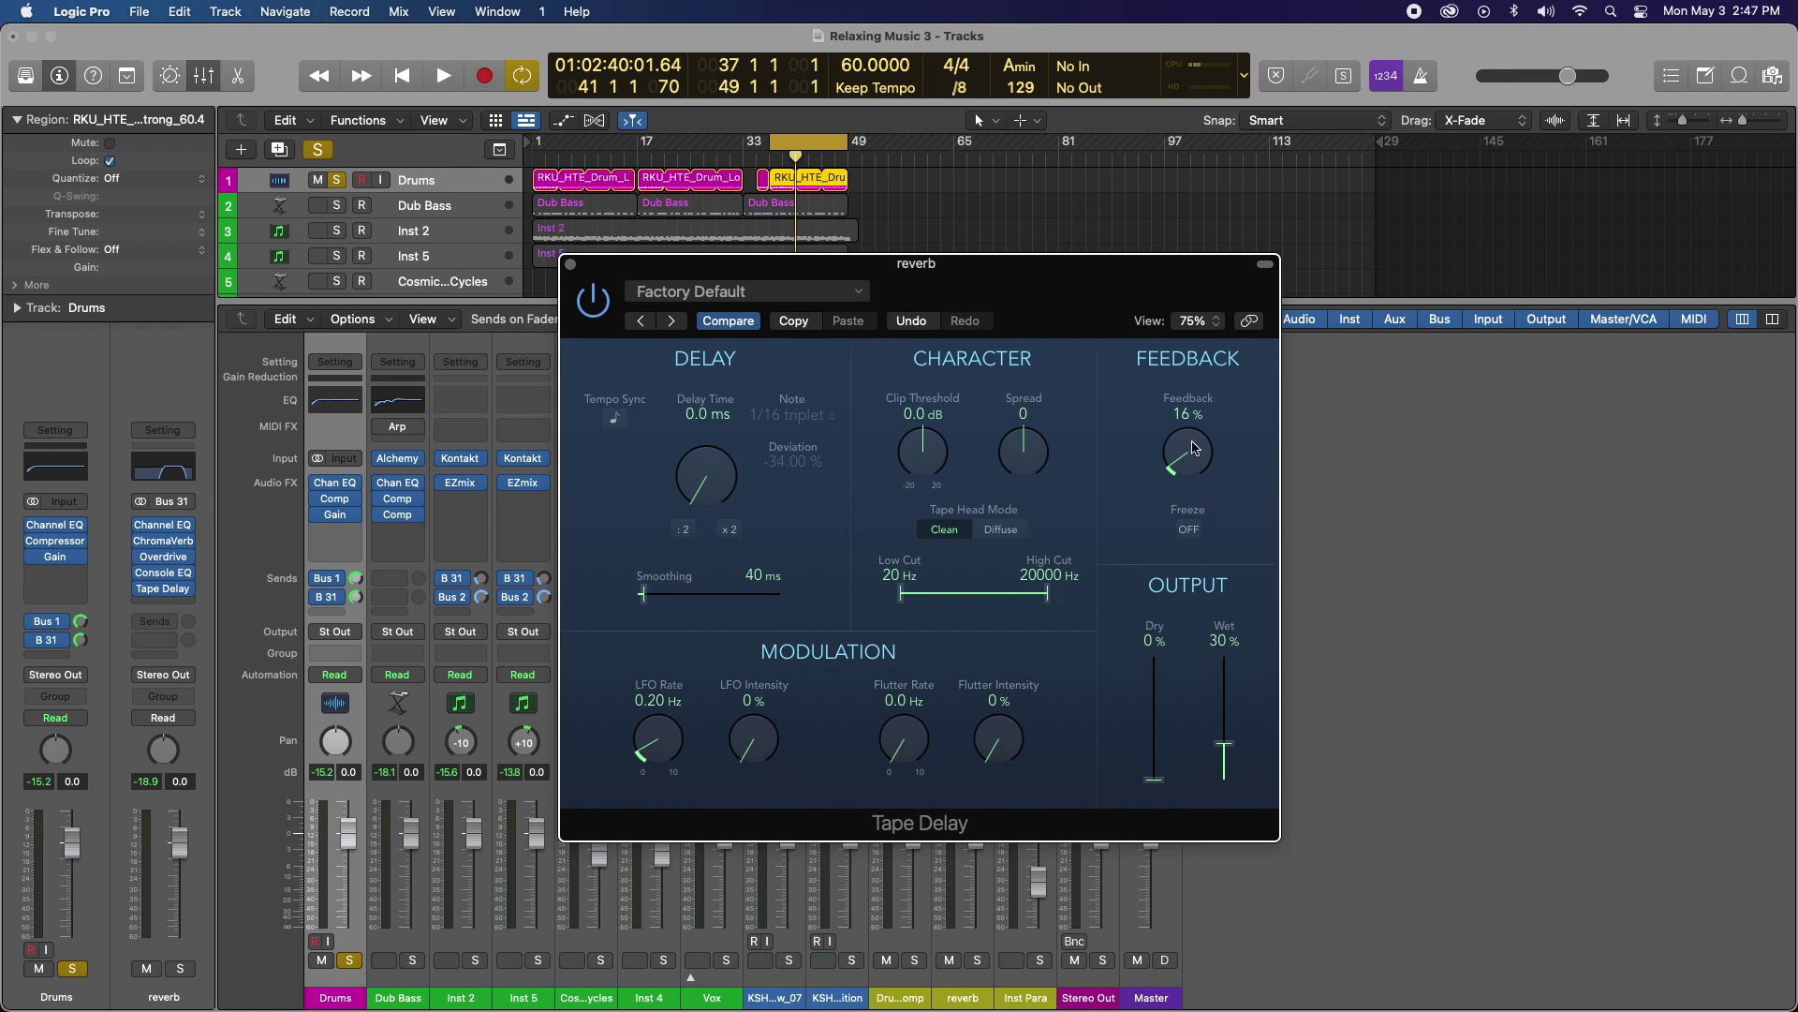
{"action": "left_click_drag", "start_coordinate": [1197, 447], "coordinate": [1209, 493]}
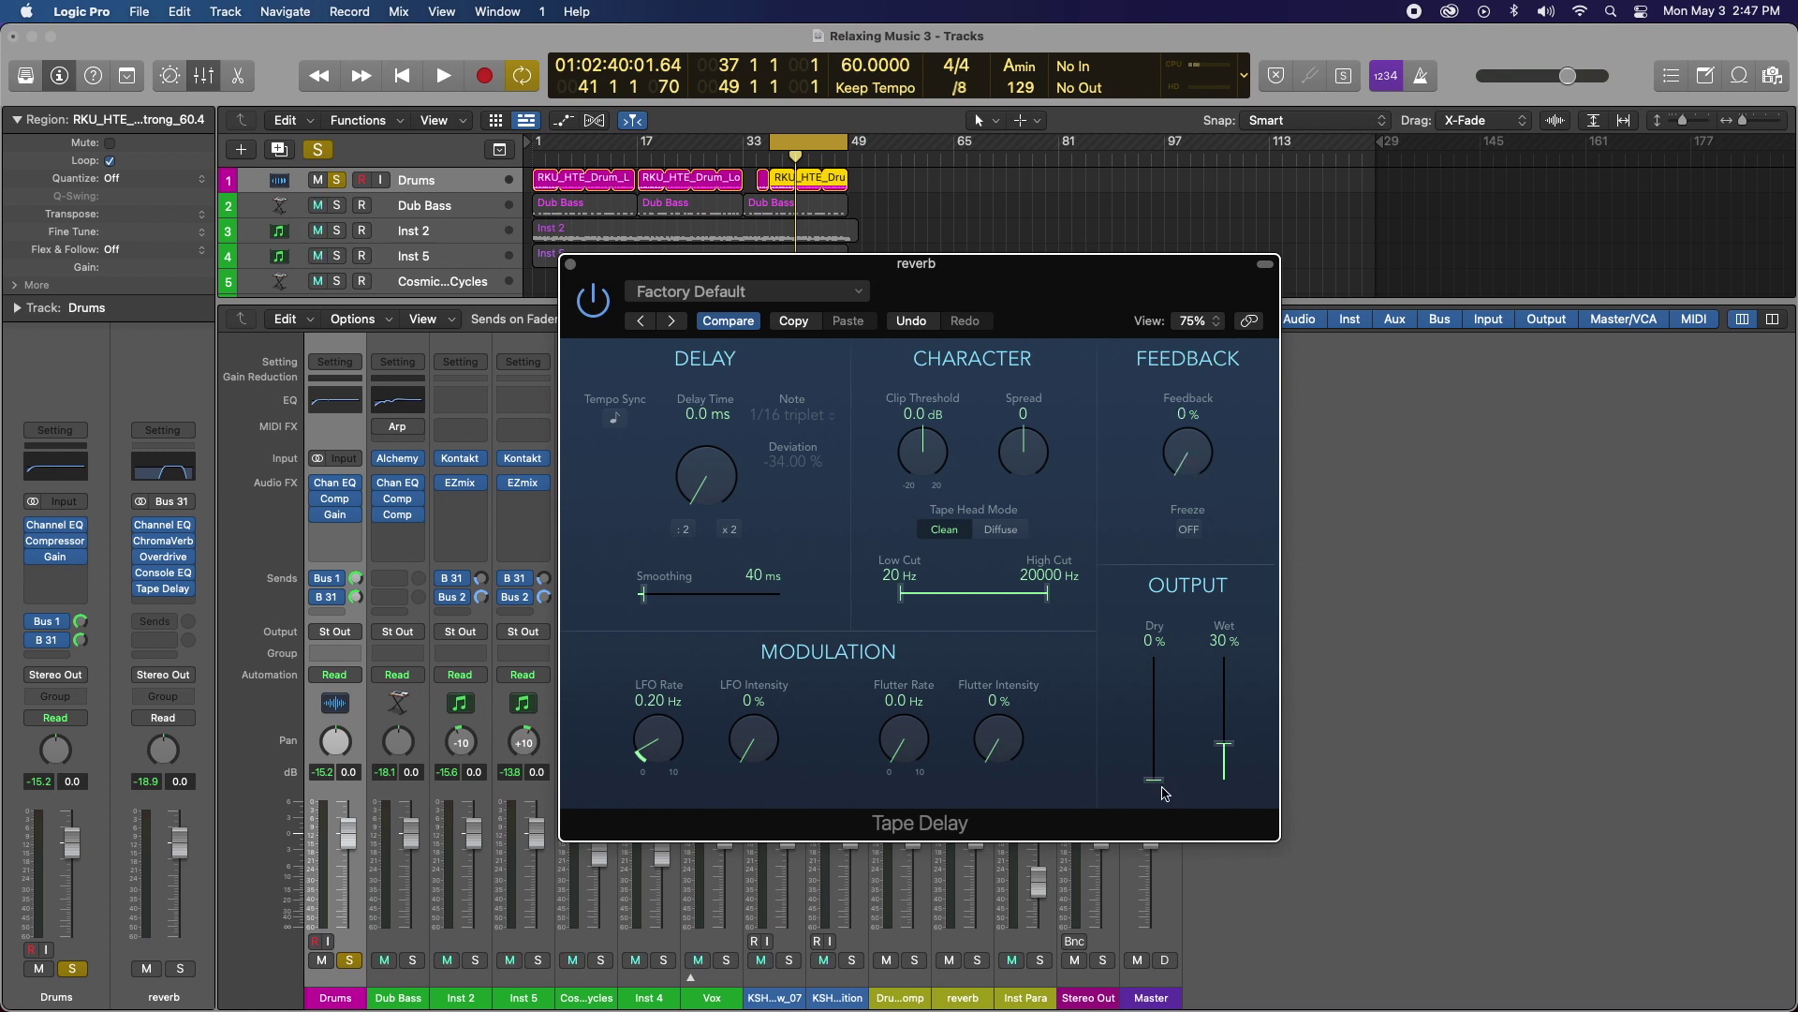
{"action": "left_click_drag", "start_coordinate": [1167, 784], "coordinate": [1155, 597]}
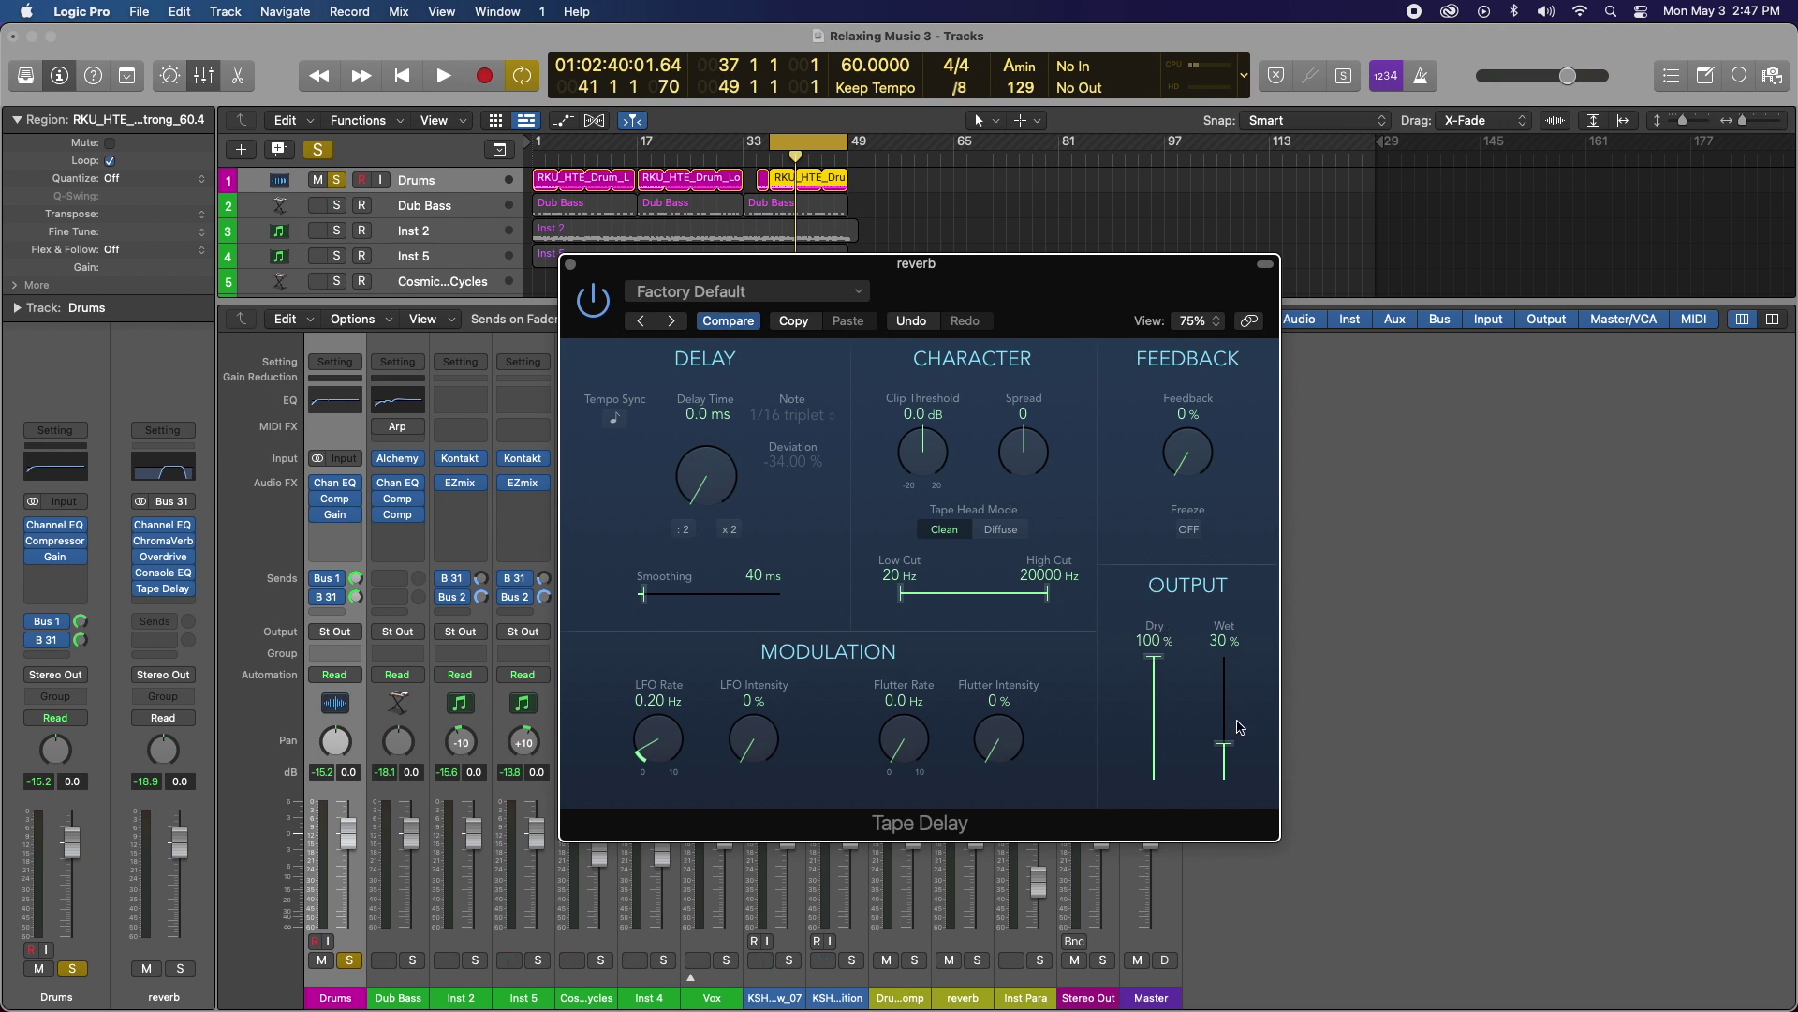
{"action": "left_click_drag", "start_coordinate": [1225, 743], "coordinate": [1237, 805]}
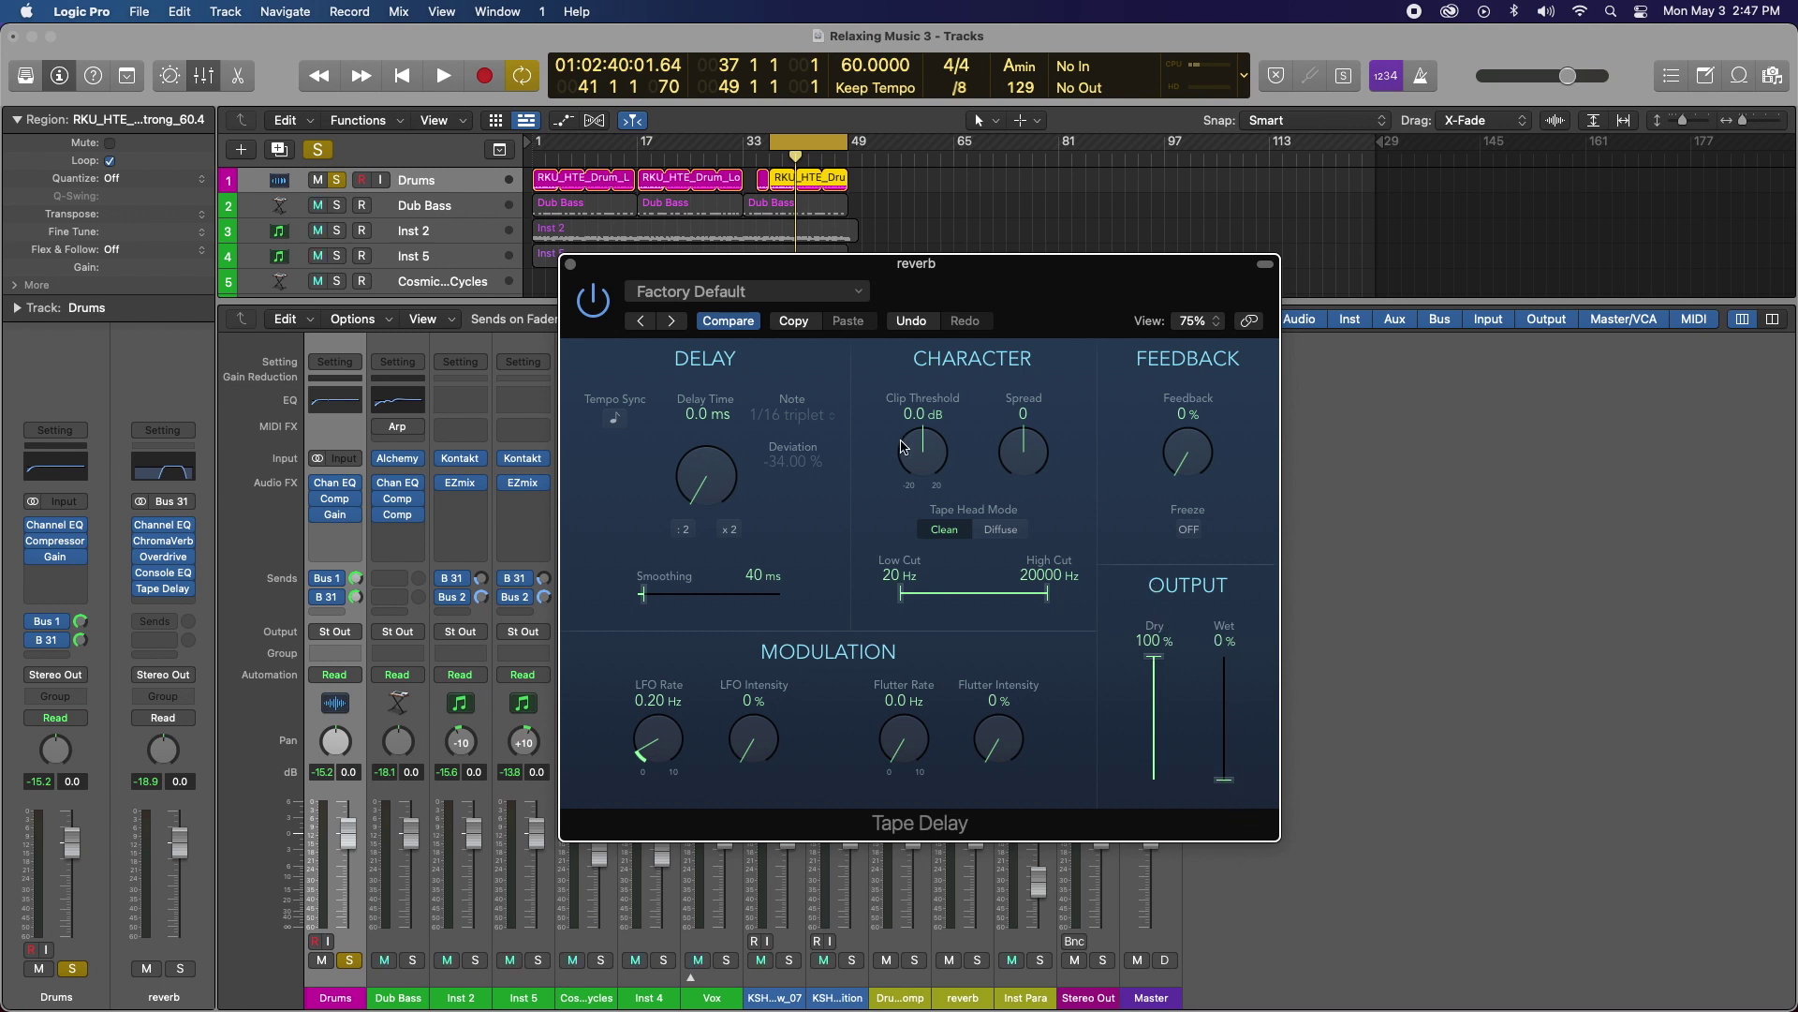
{"action": "left_click_drag", "start_coordinate": [922, 444], "coordinate": [927, 557]}
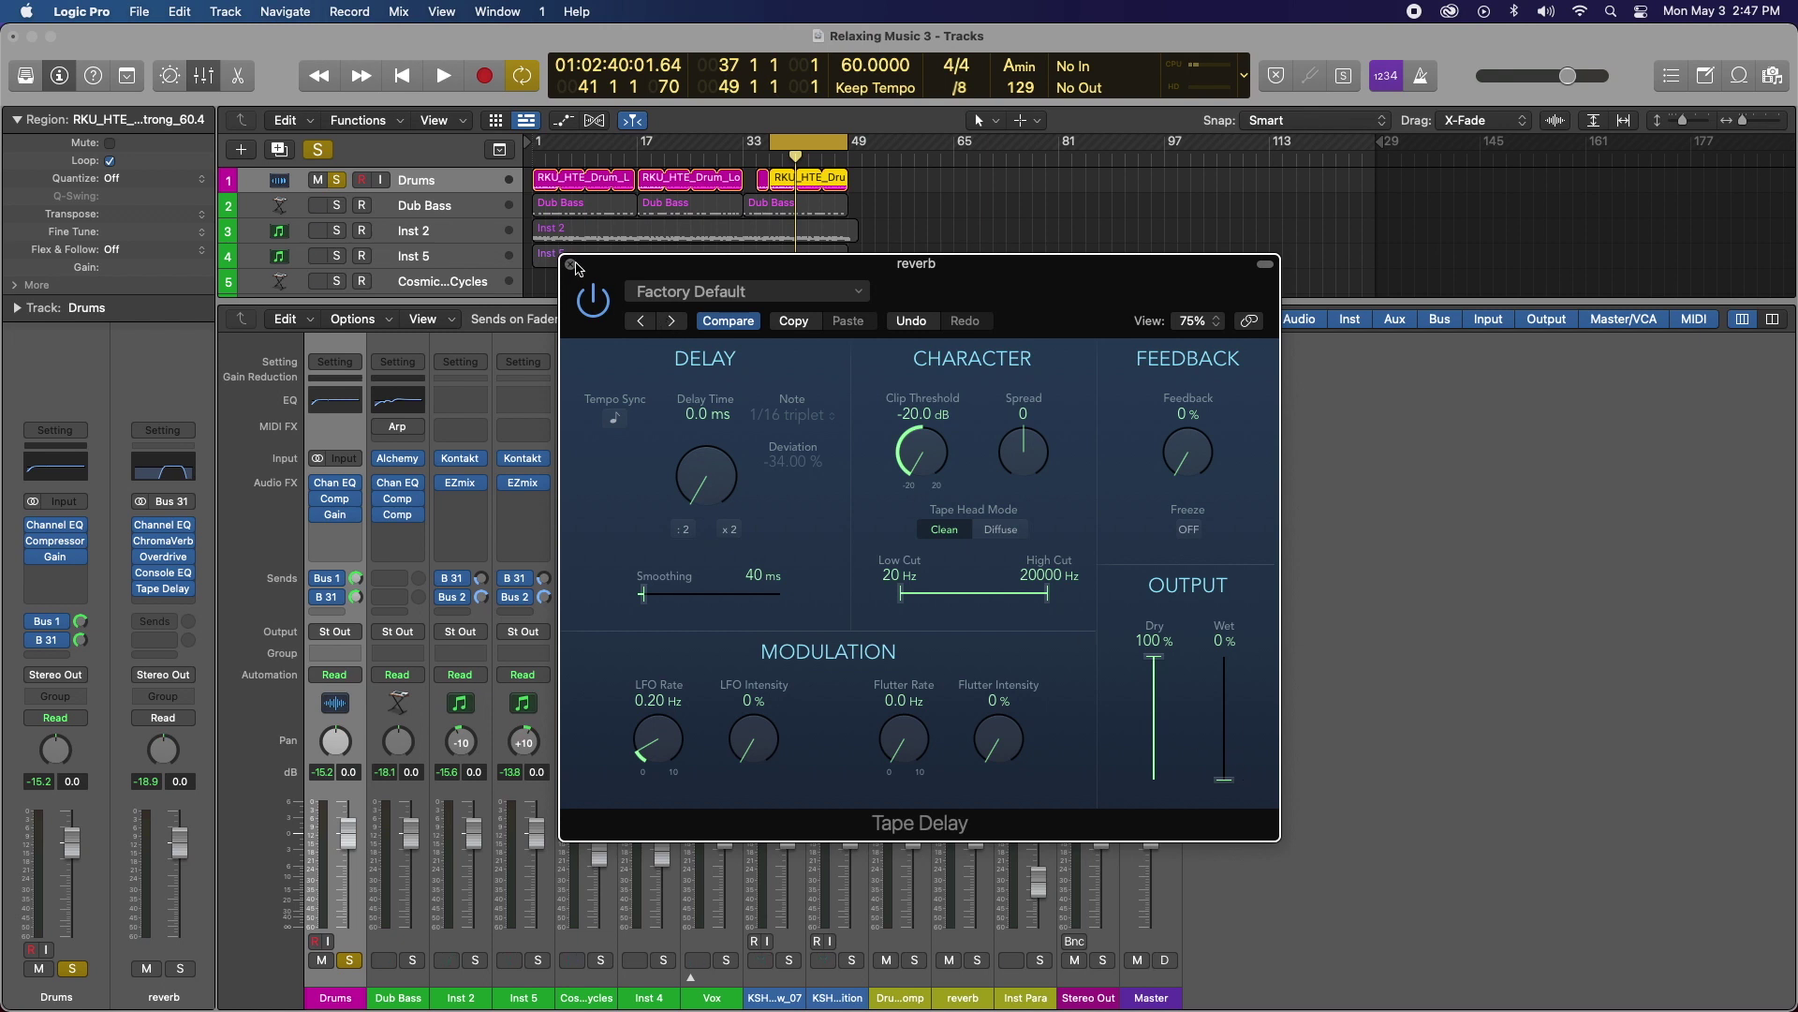
{"action": "left_click_drag", "start_coordinate": [595, 262], "coordinate": [1037, 36]}
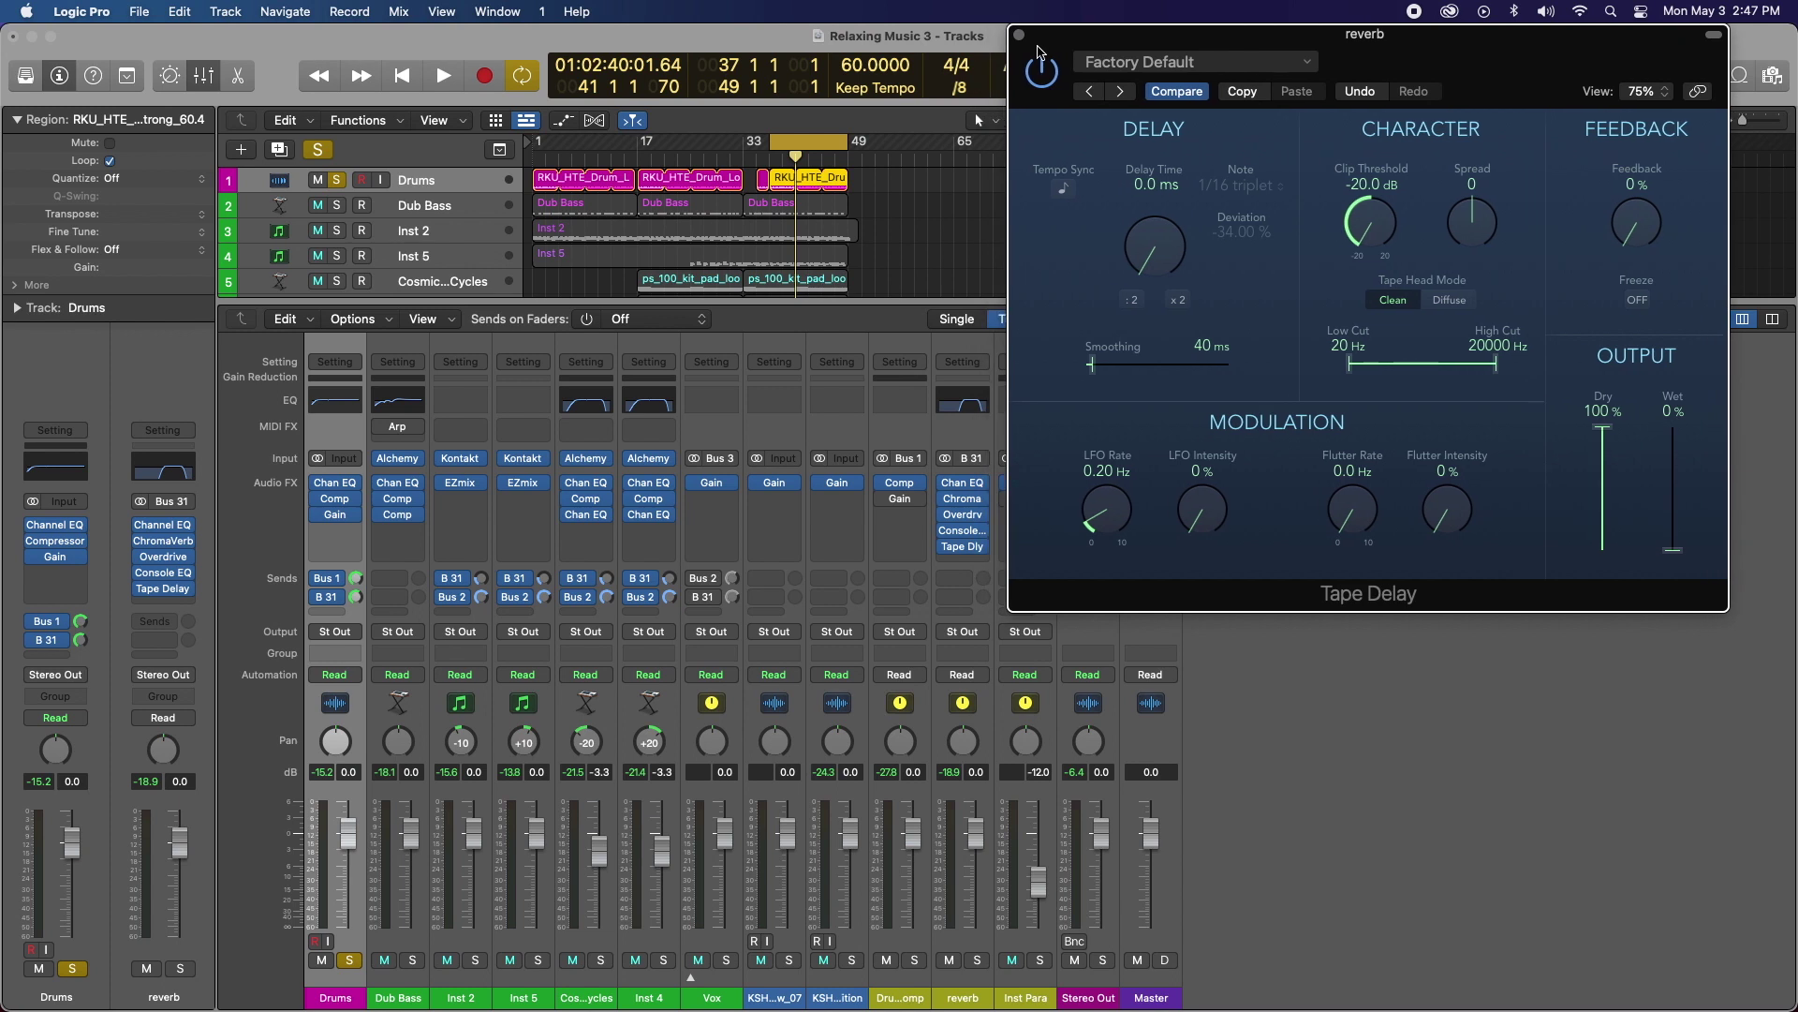
Step: Set Tape Delay to 28 % wet and 83 % dry, compare against bypass, then close it
{"action": "key", "text": "space"}
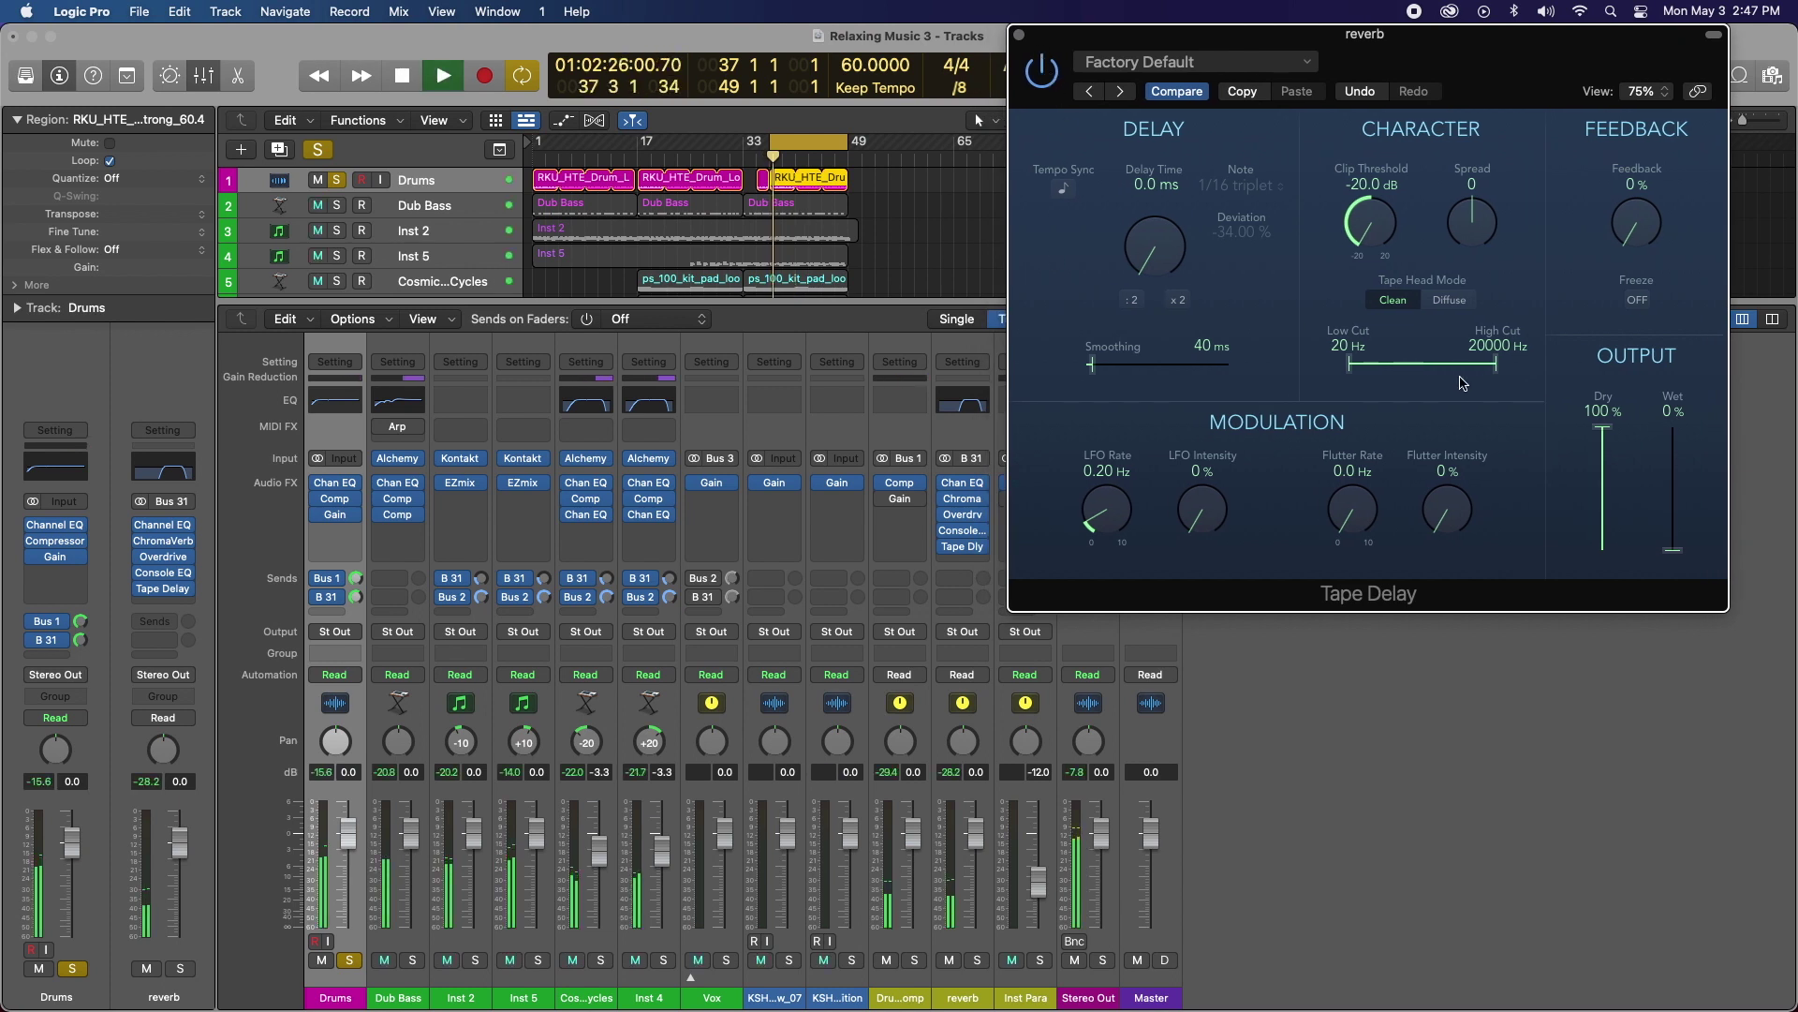
{"action": "left_click_drag", "start_coordinate": [1674, 553], "coordinate": [1681, 522]}
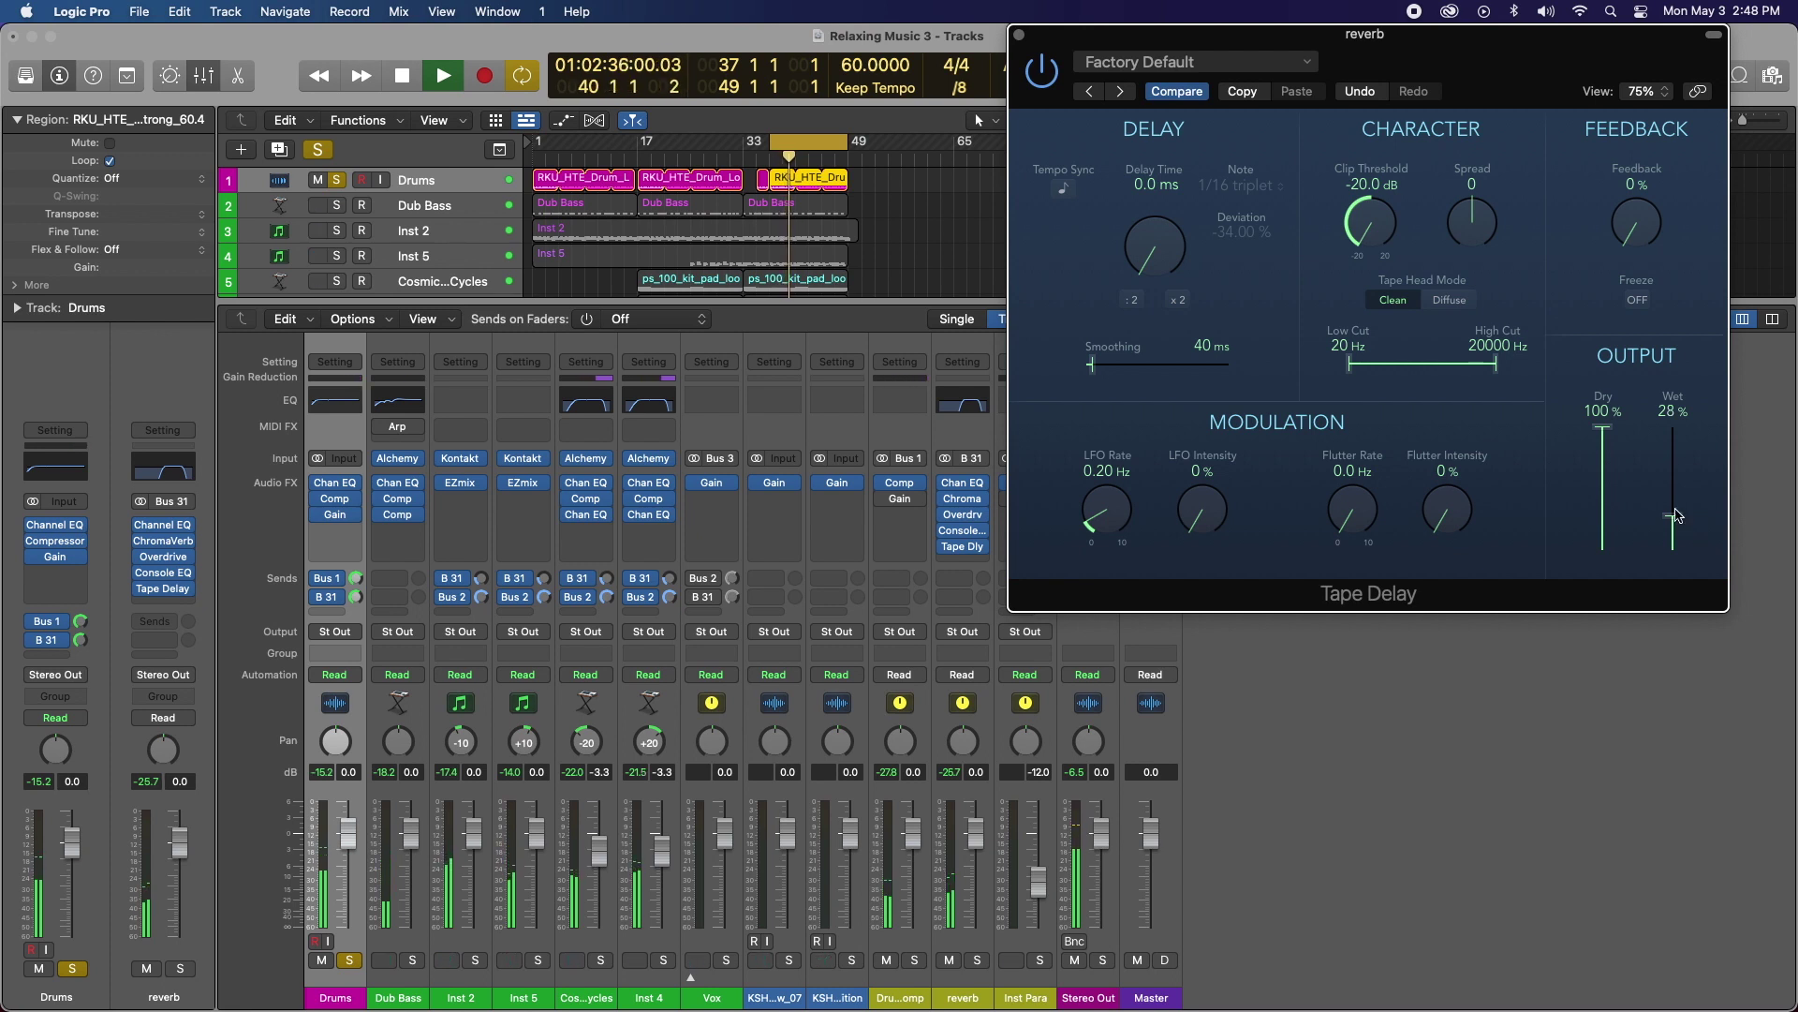
{"action": "left_click", "coordinate": [1042, 75]}
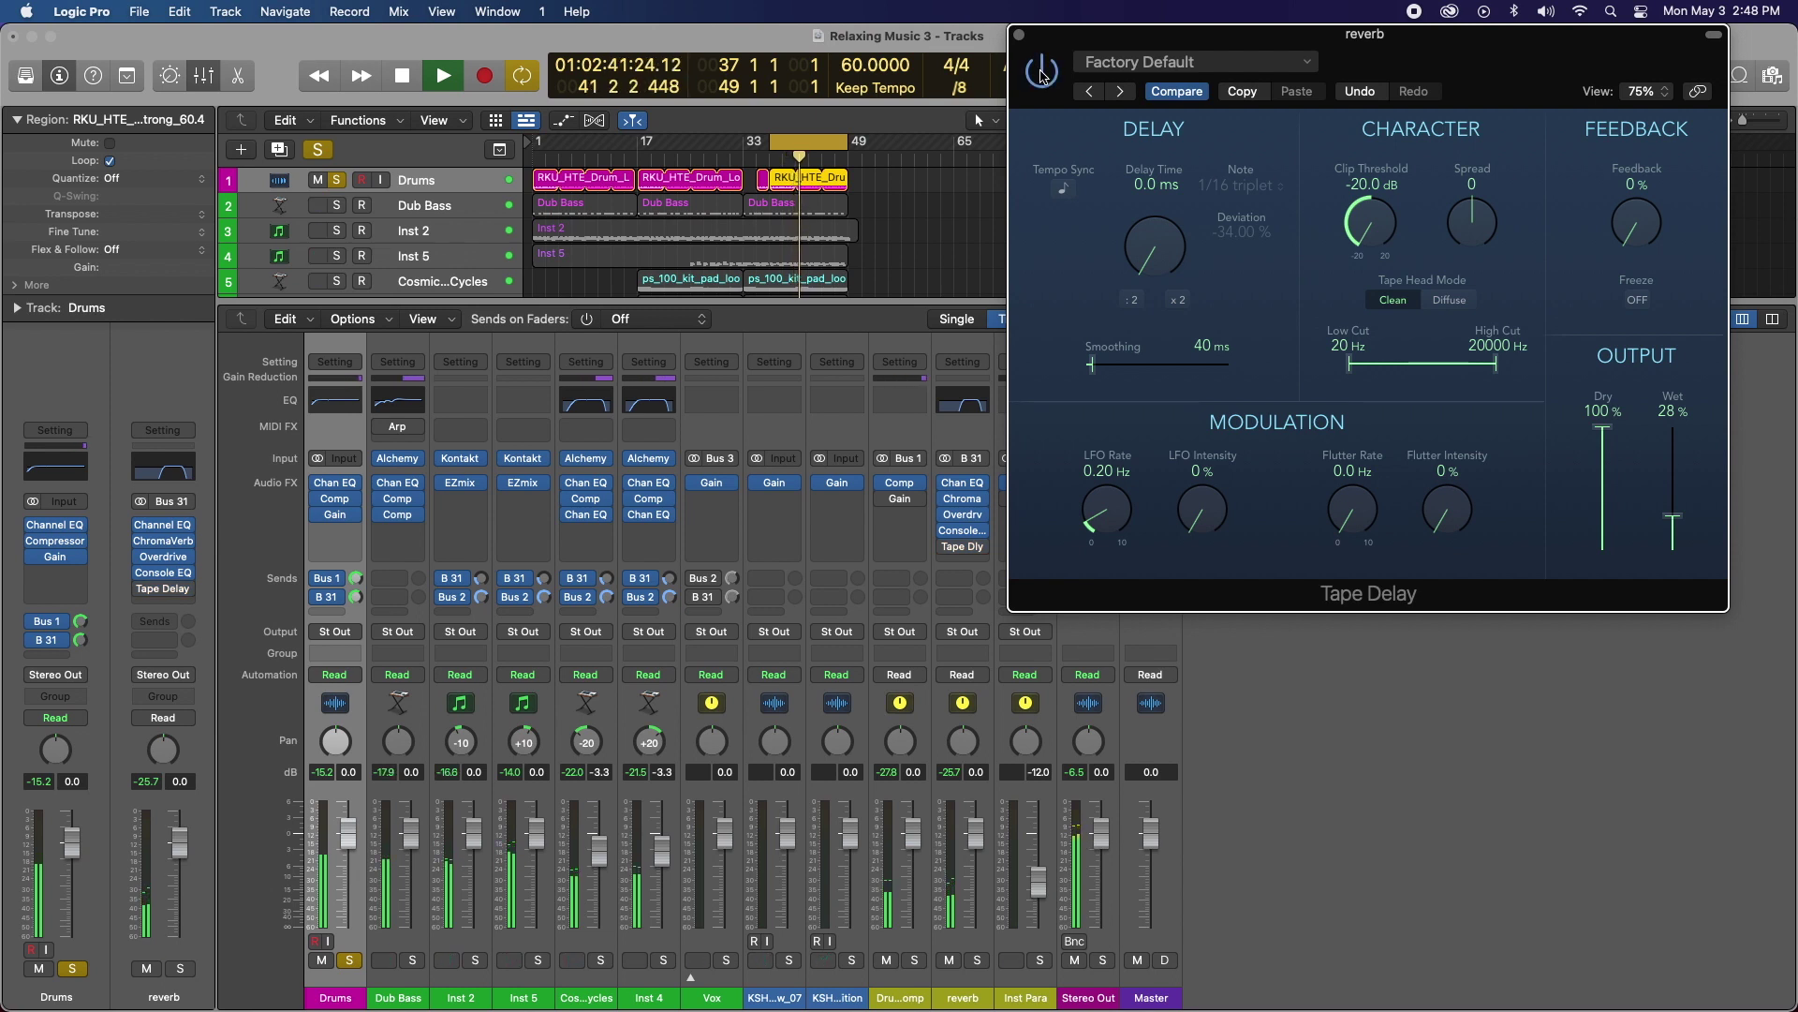
{"action": "left_click", "coordinate": [1041, 75]}
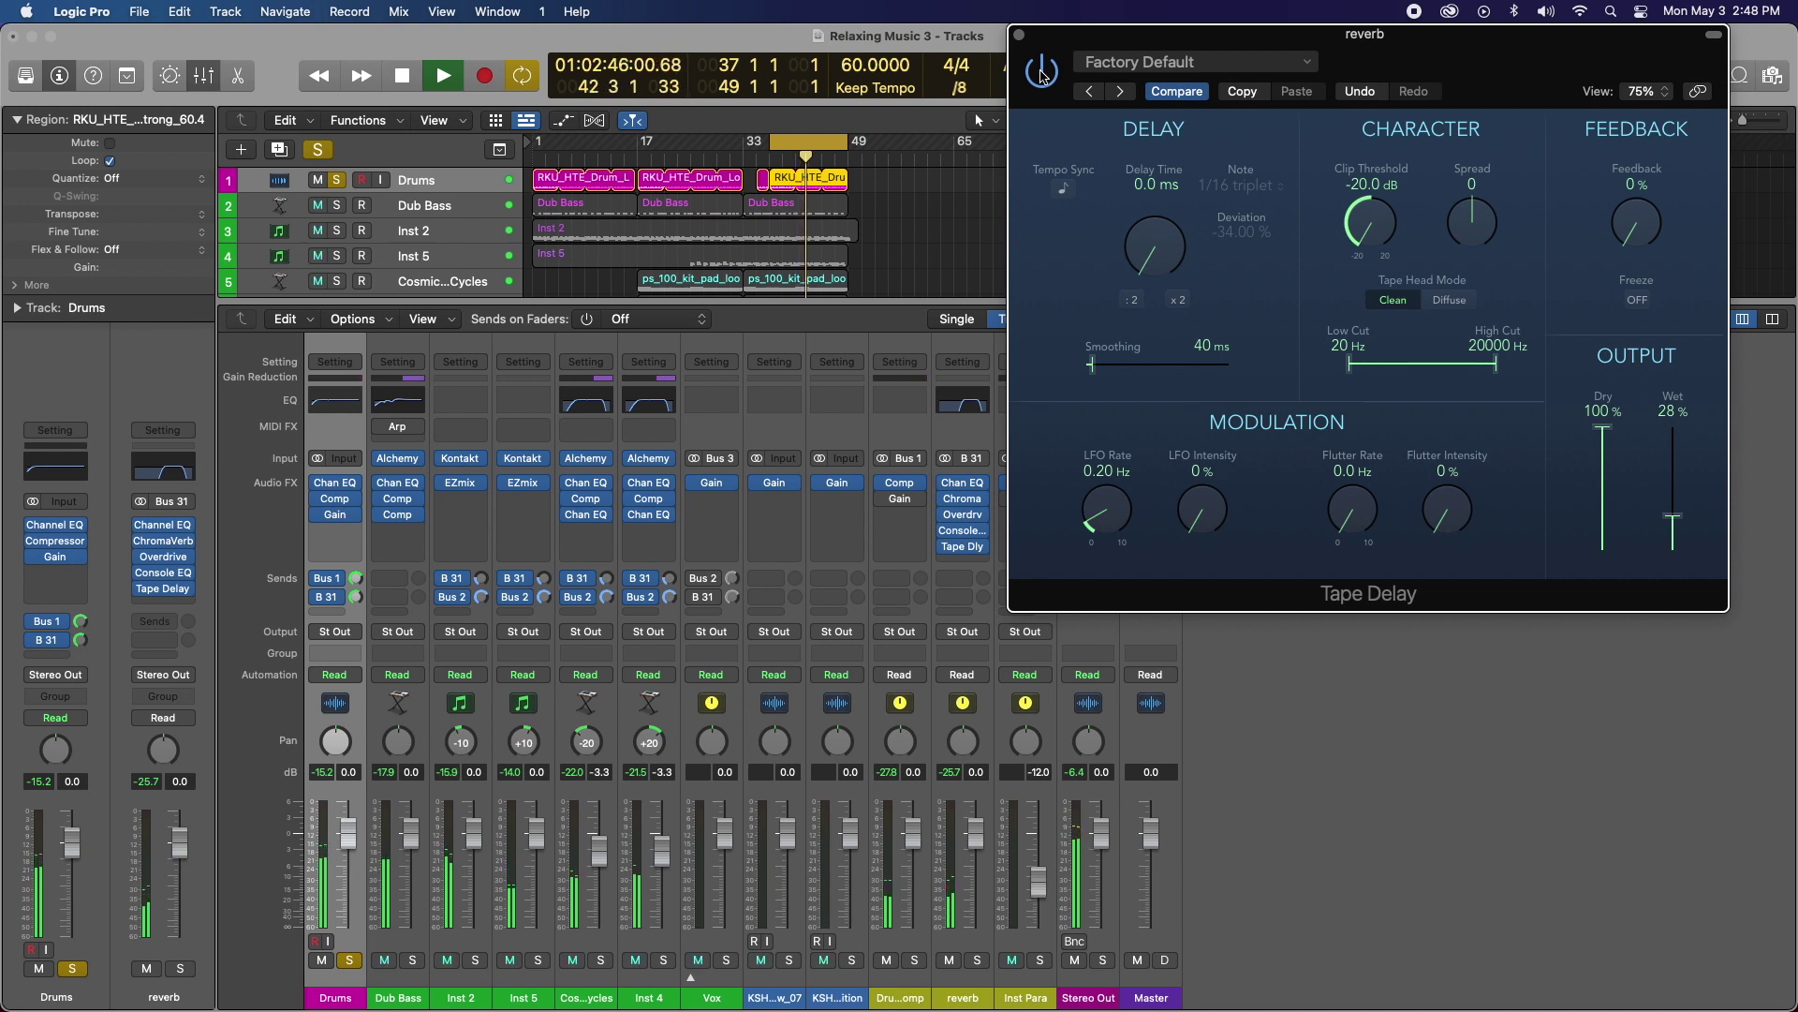
{"action": "left_click", "coordinate": [1042, 75]}
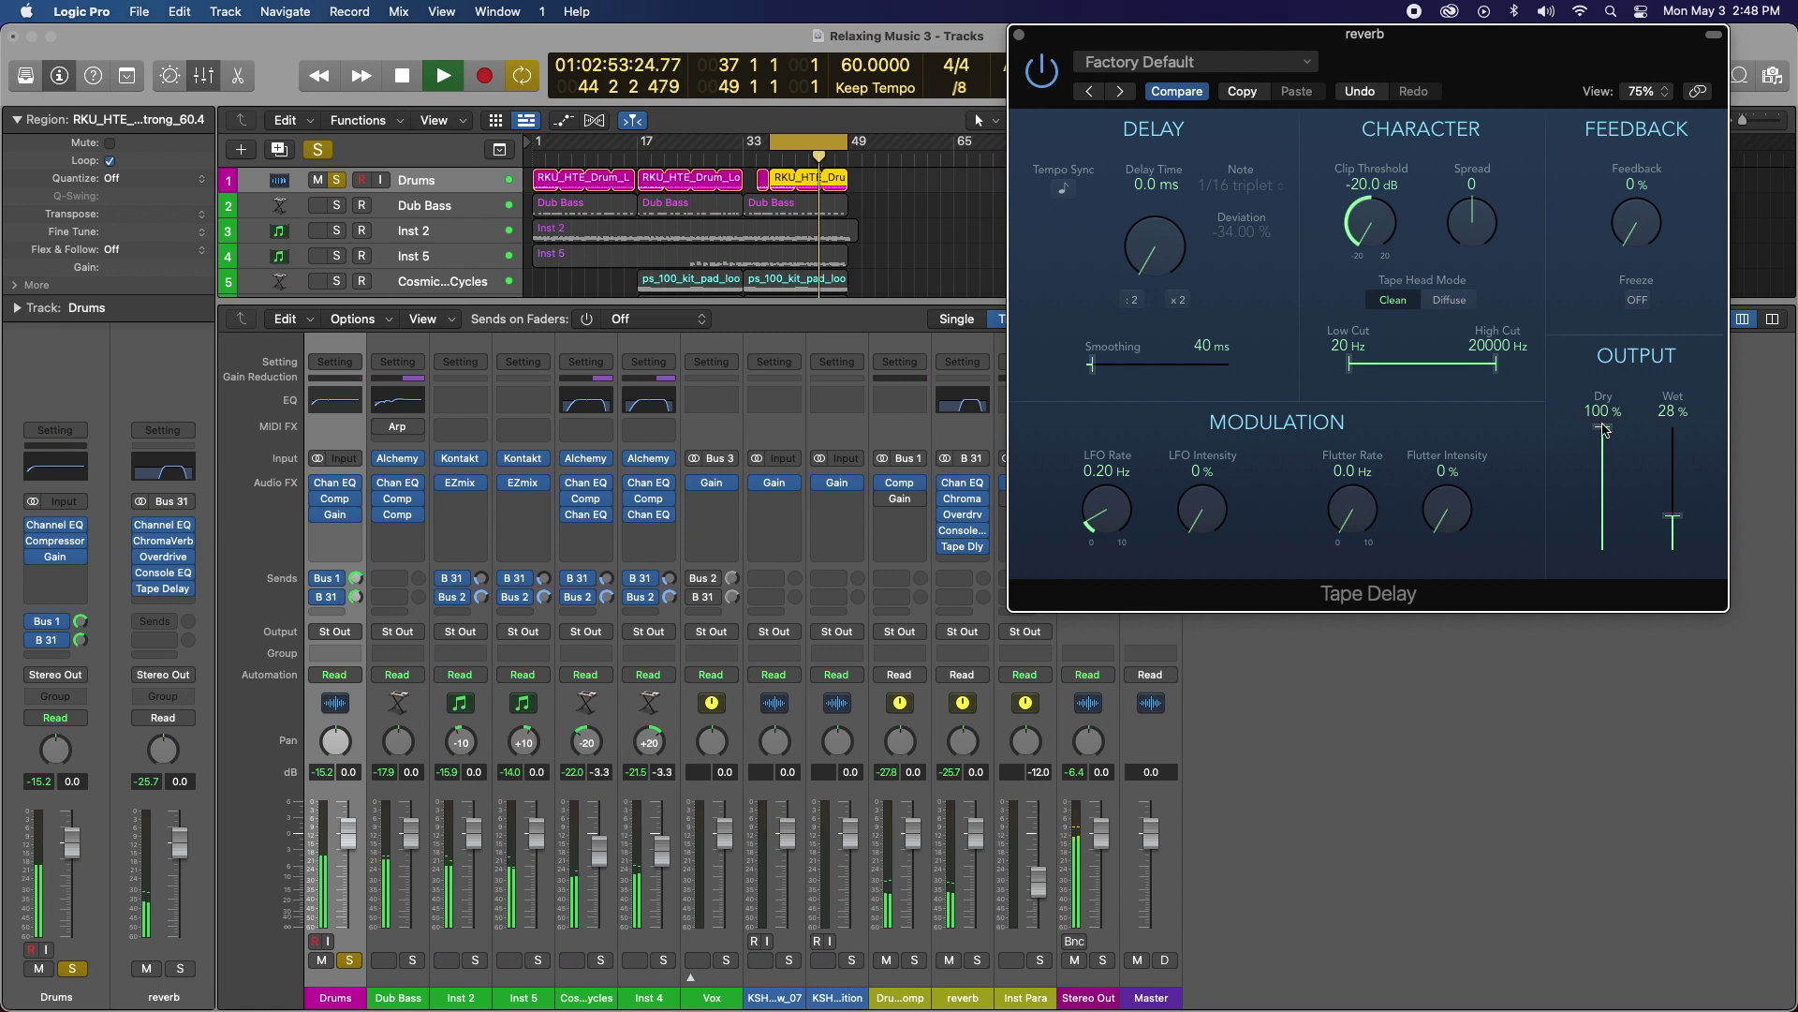
{"action": "left_click_drag", "start_coordinate": [1602, 428], "coordinate": [1605, 447]}
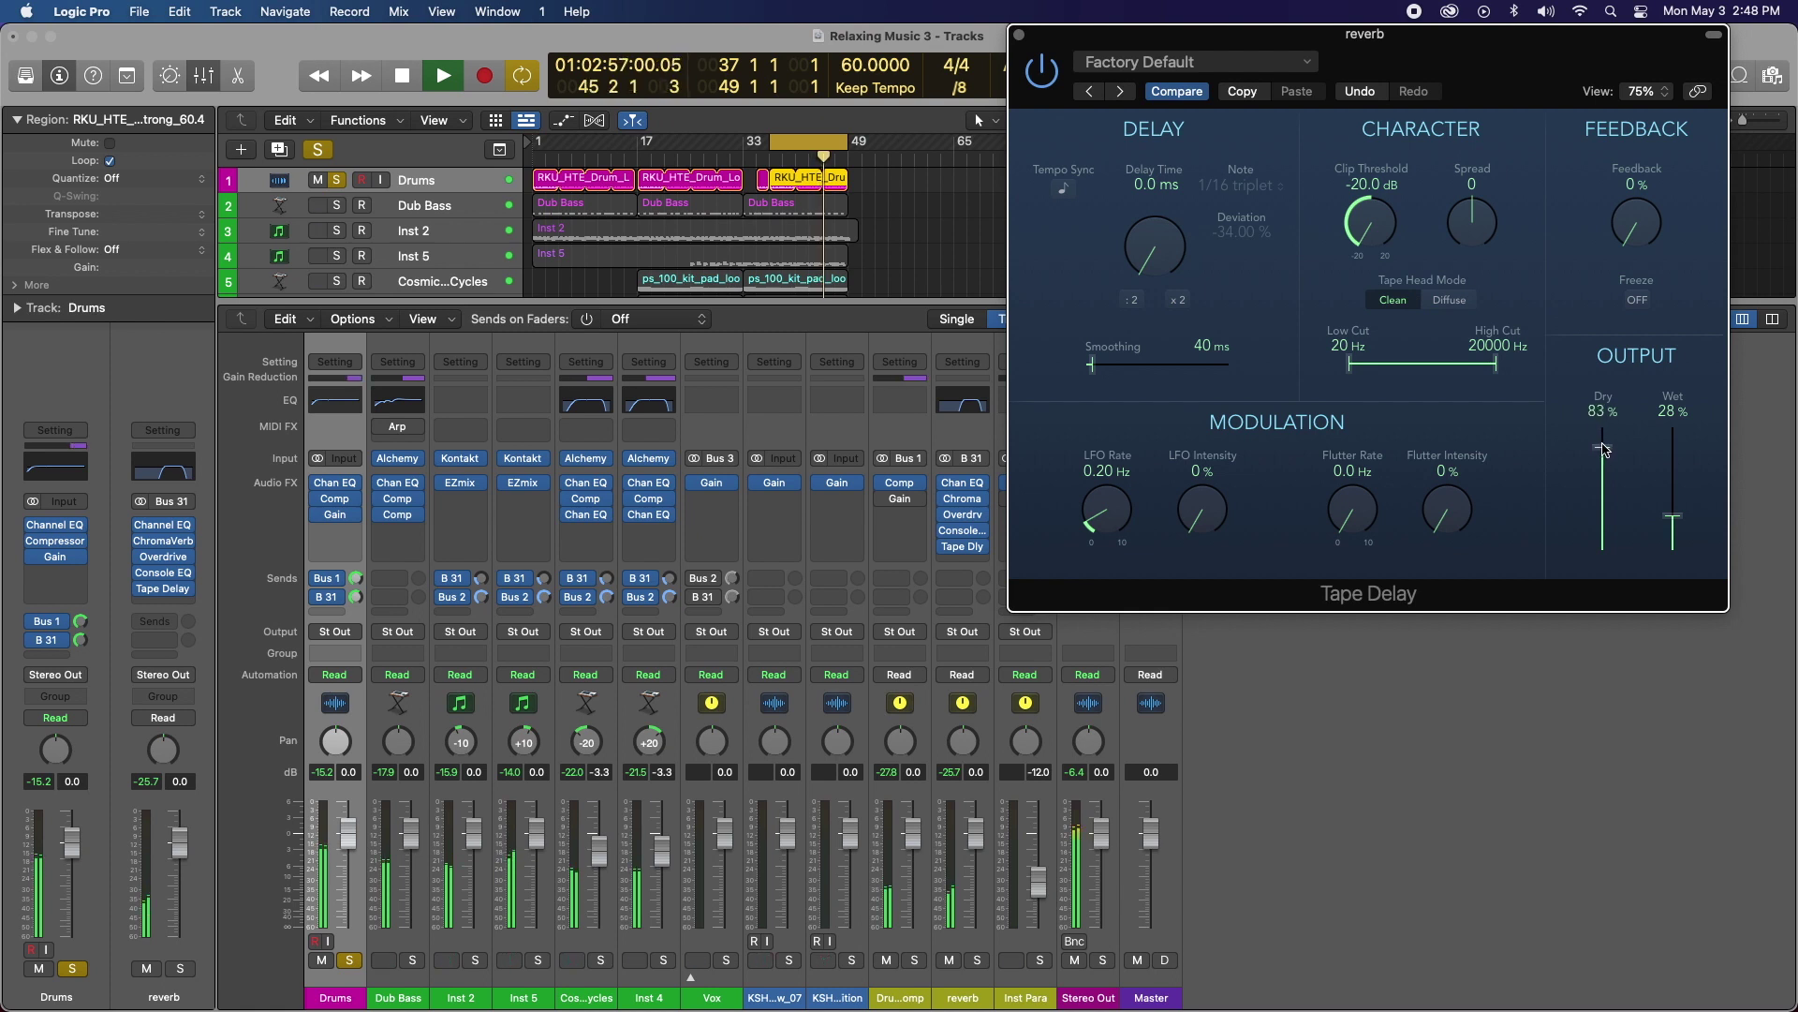
{"action": "left_click", "coordinate": [1051, 79]}
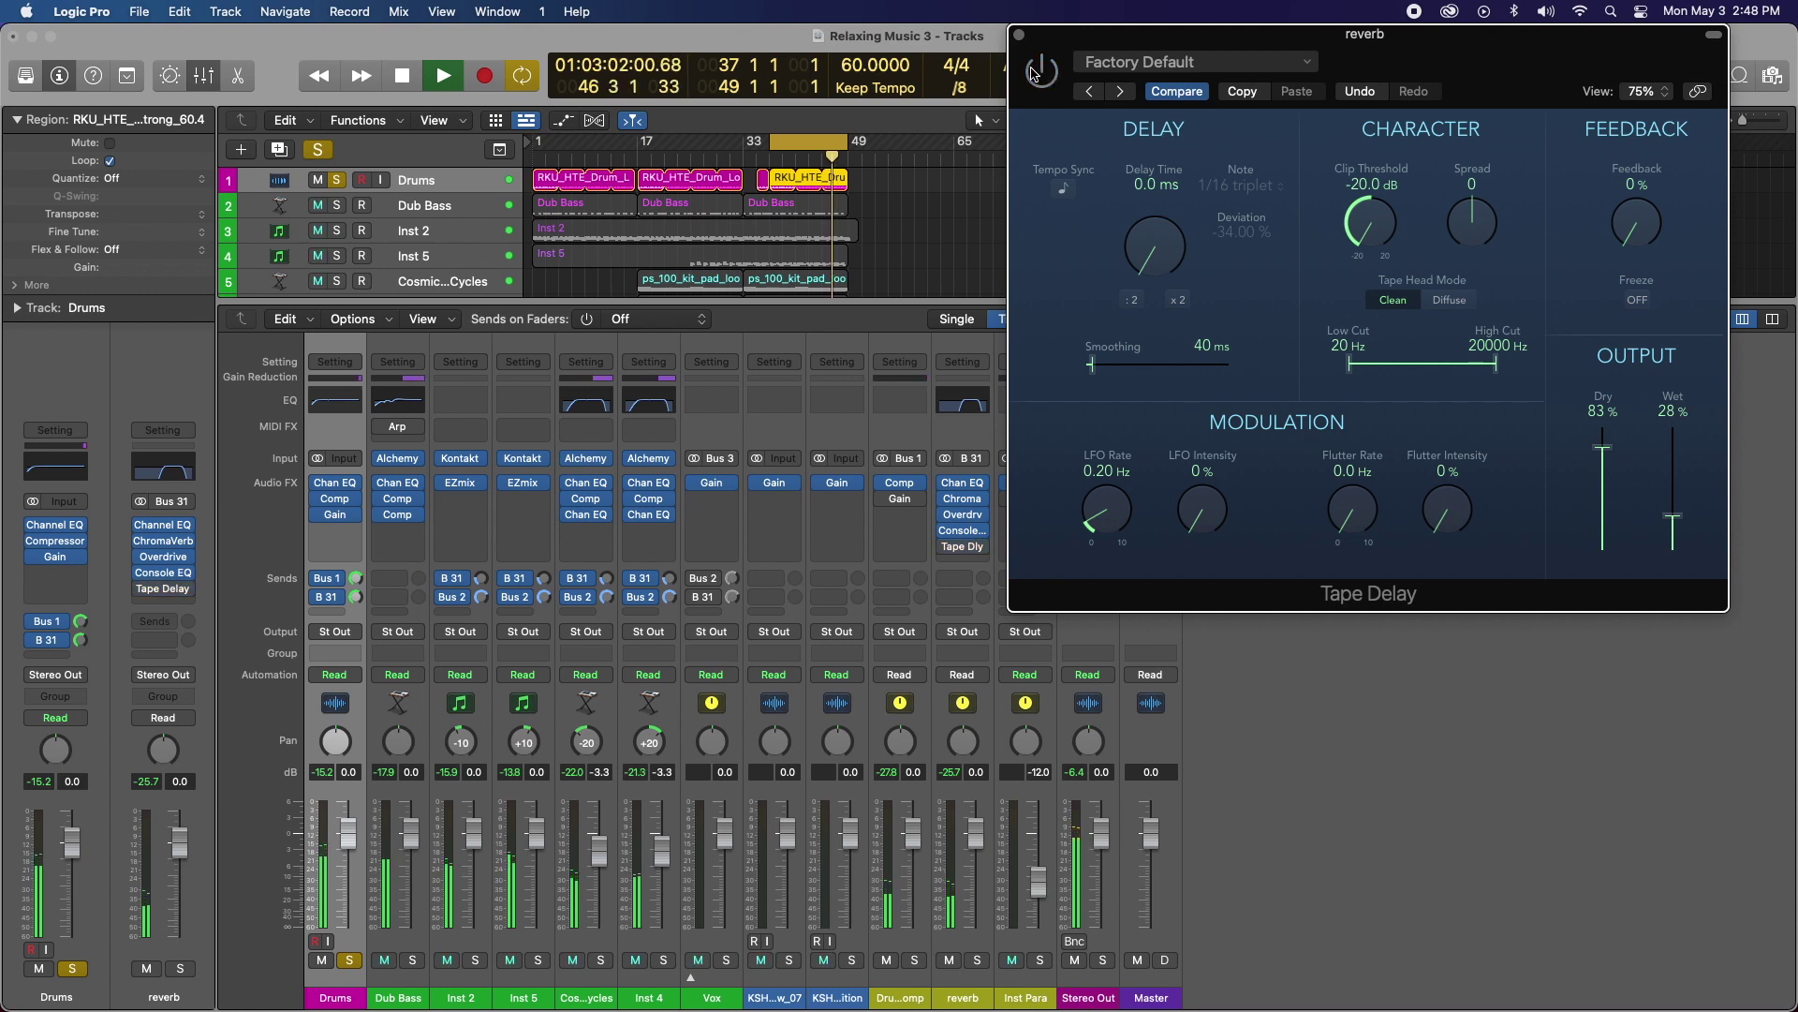
{"action": "left_click", "coordinate": [1041, 73]}
{"action": "left_click", "coordinate": [1020, 37]}
Step: Unsolo Drums, replay from bar 37, bypass the reverb bus Overdrive, then solo Drums again
{"action": "key", "text": "space"}
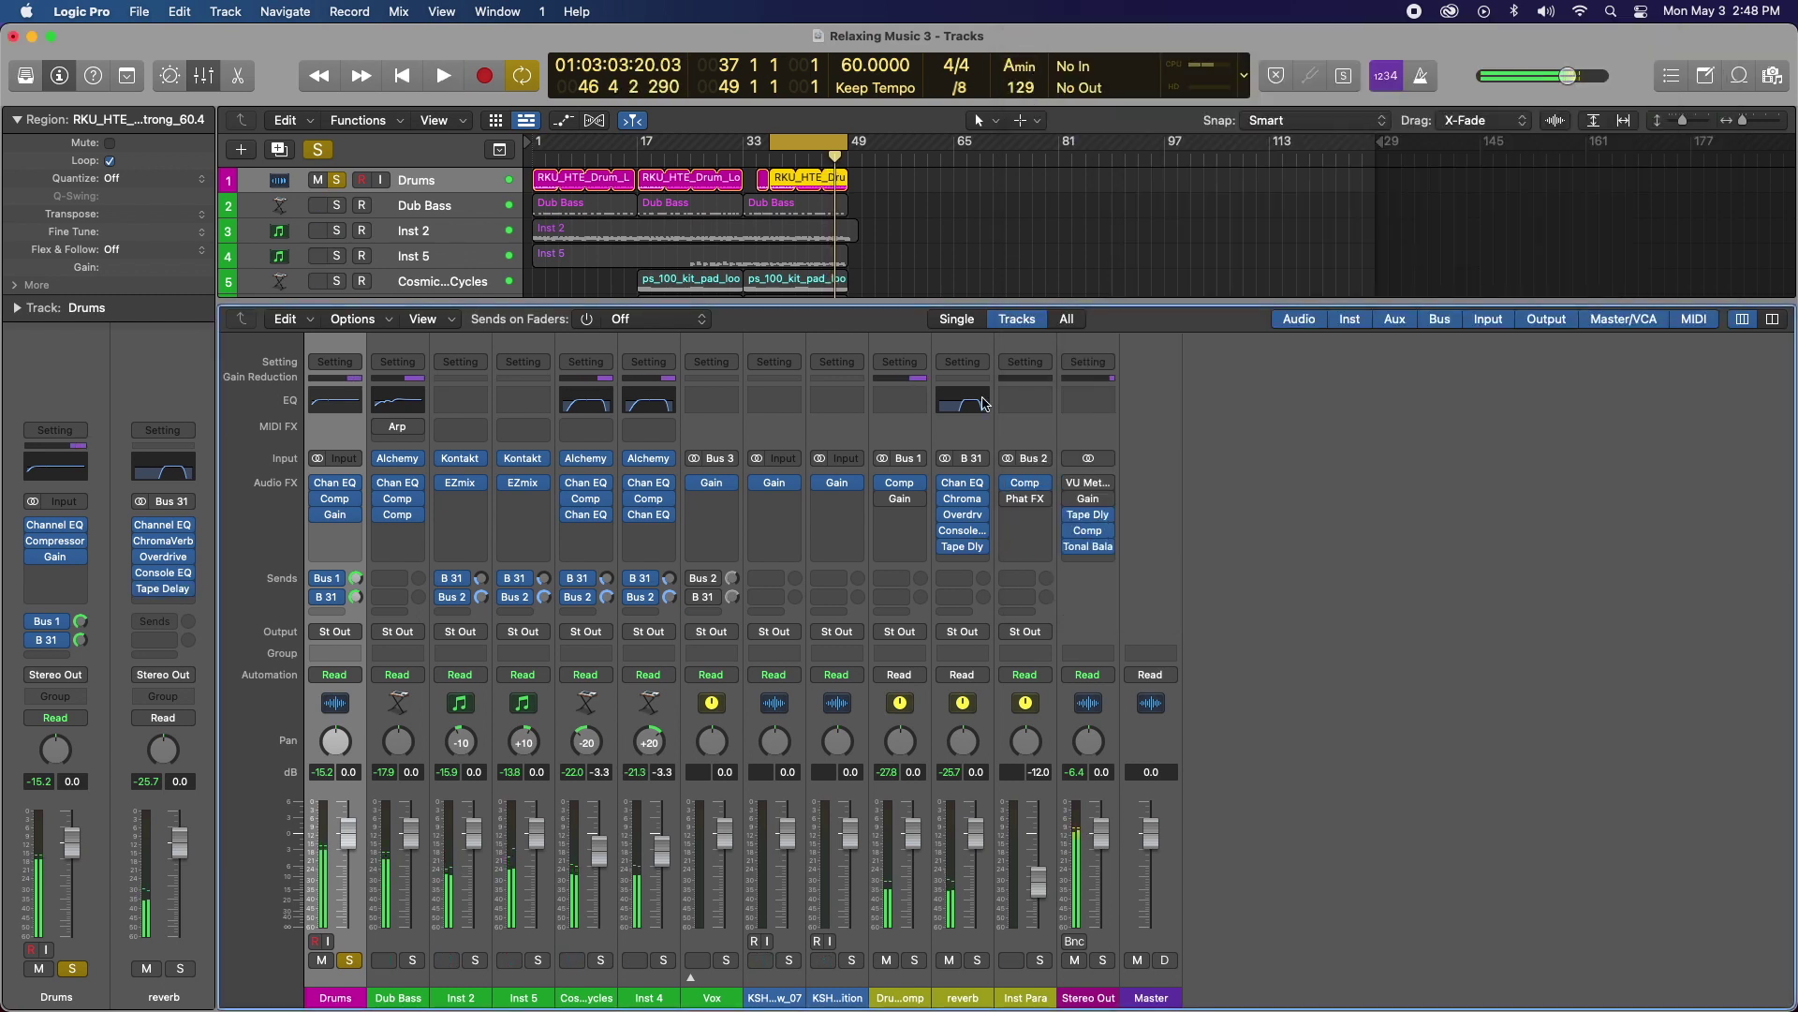
{"action": "left_click", "coordinate": [338, 180]}
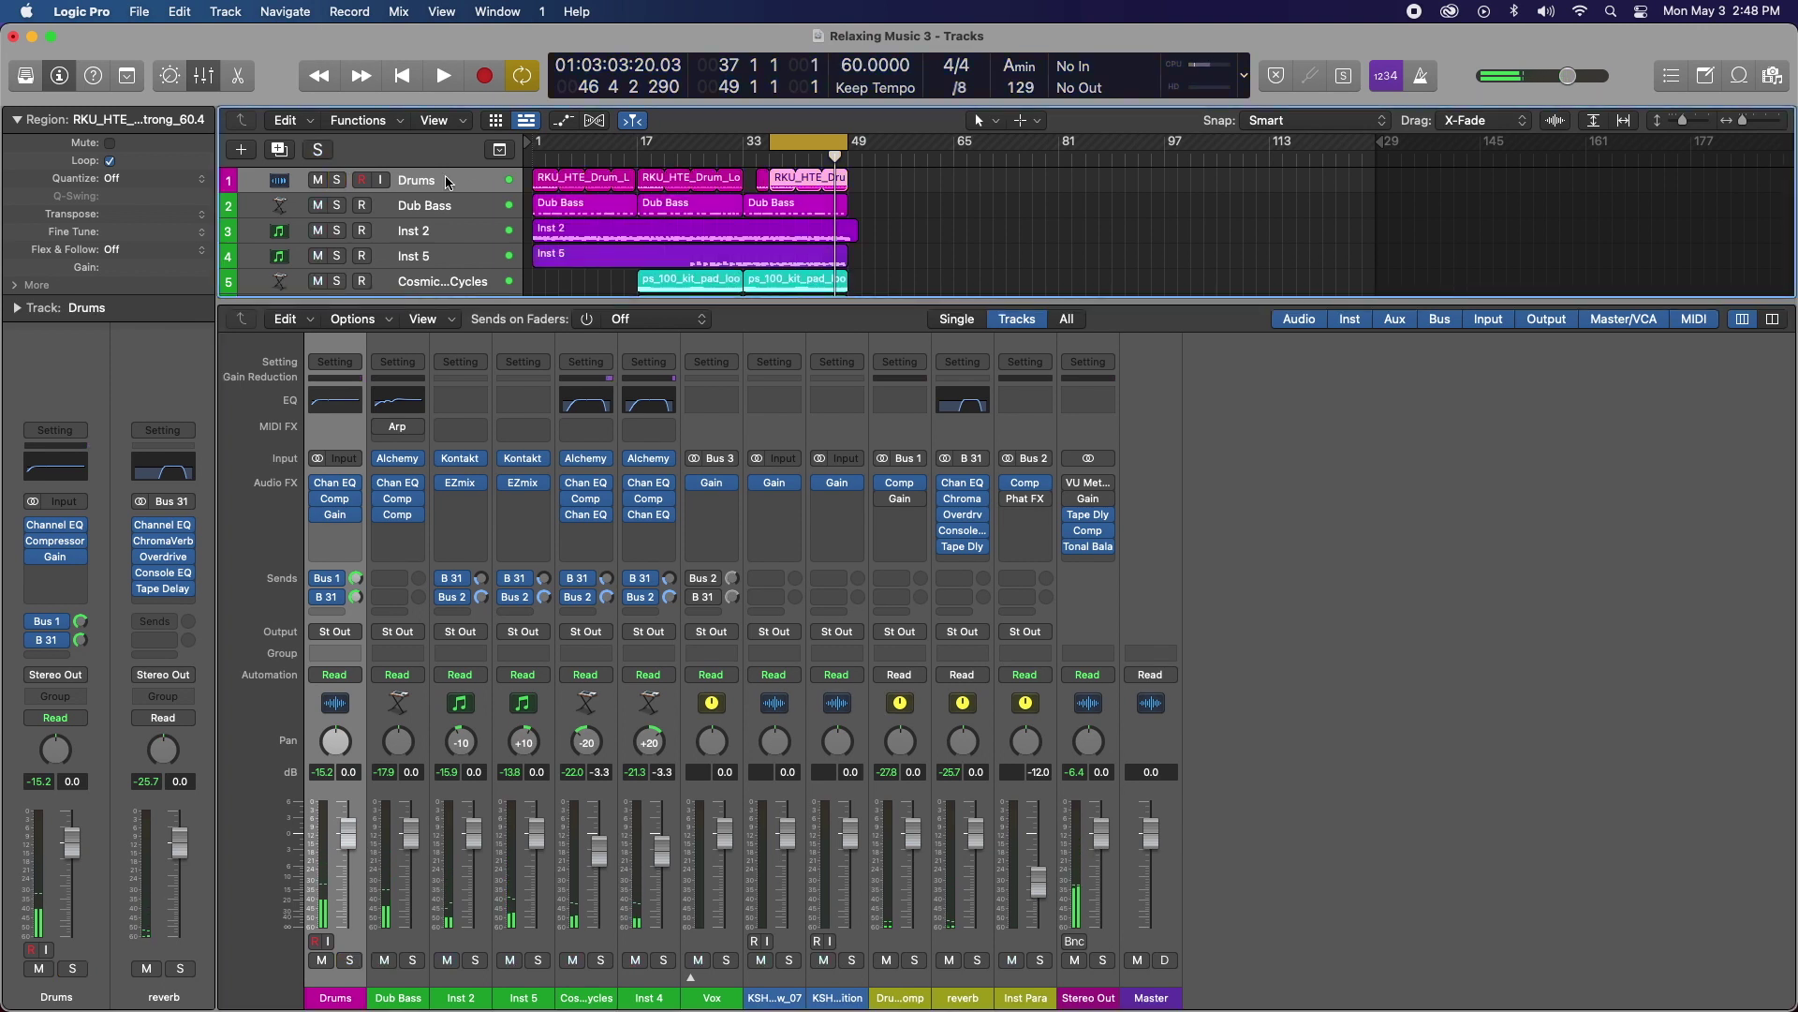
{"action": "key", "text": "space"}
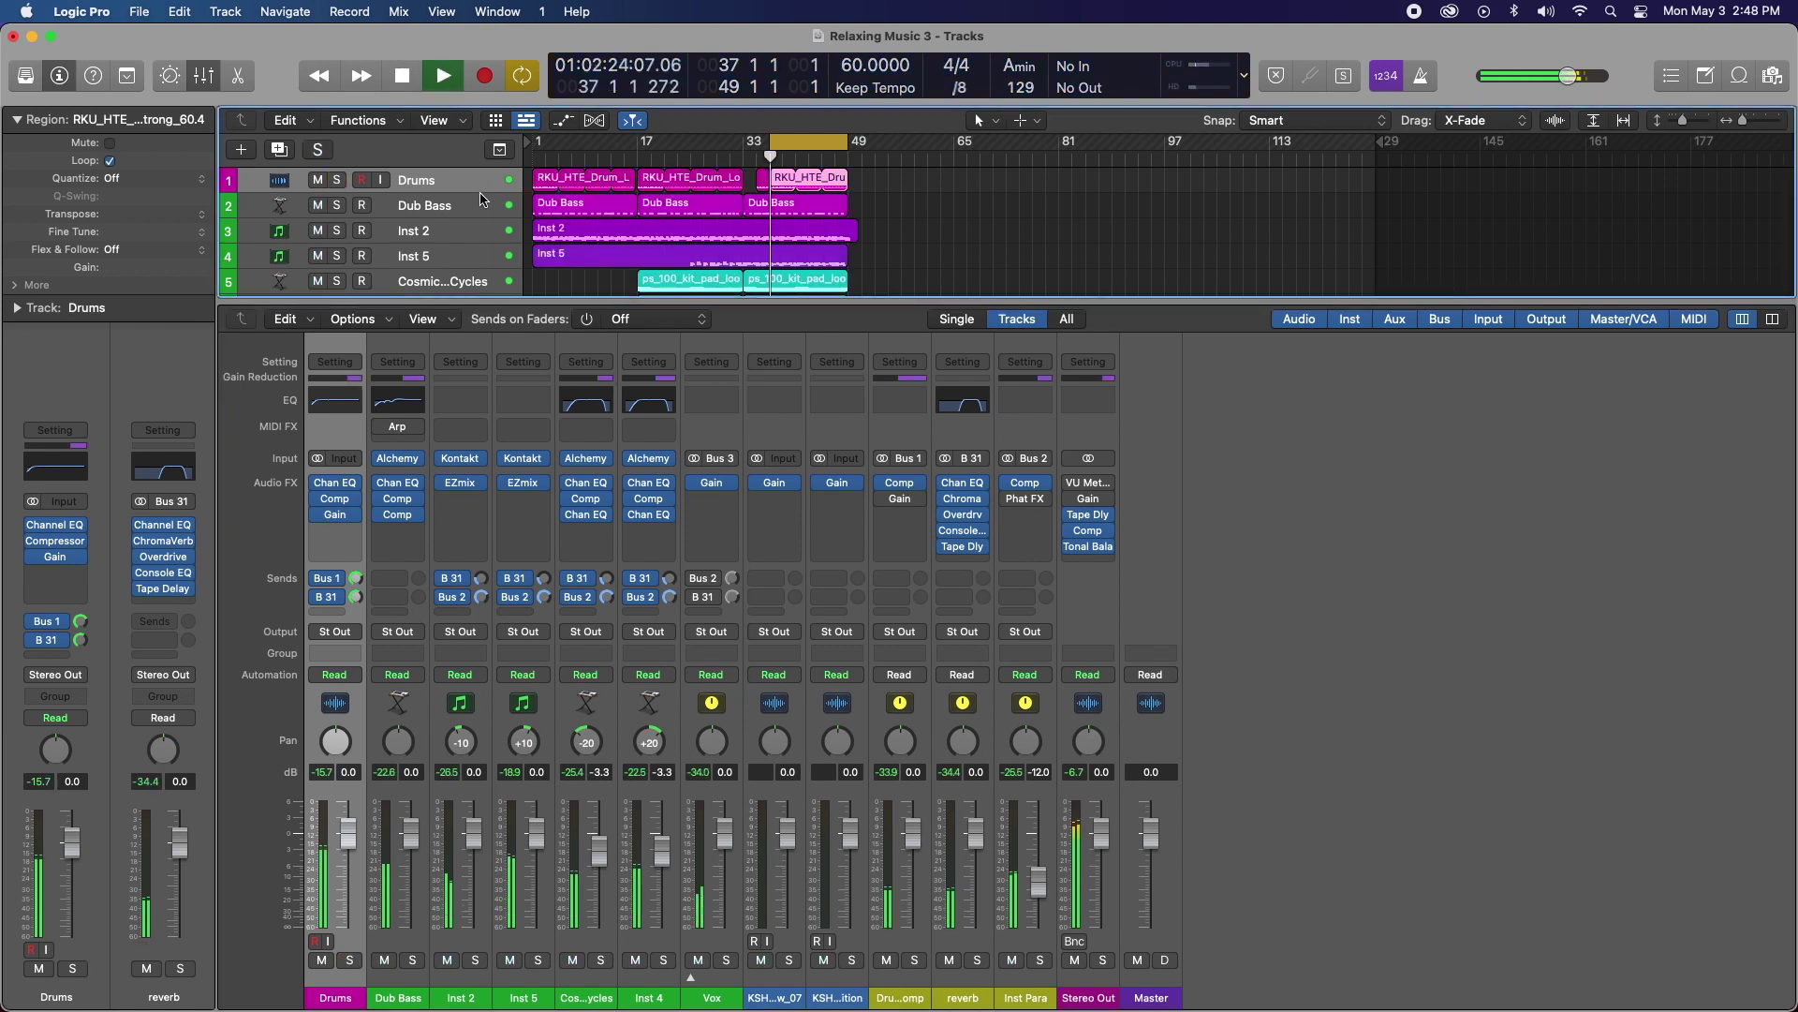
{"action": "left_click", "coordinate": [946, 515]}
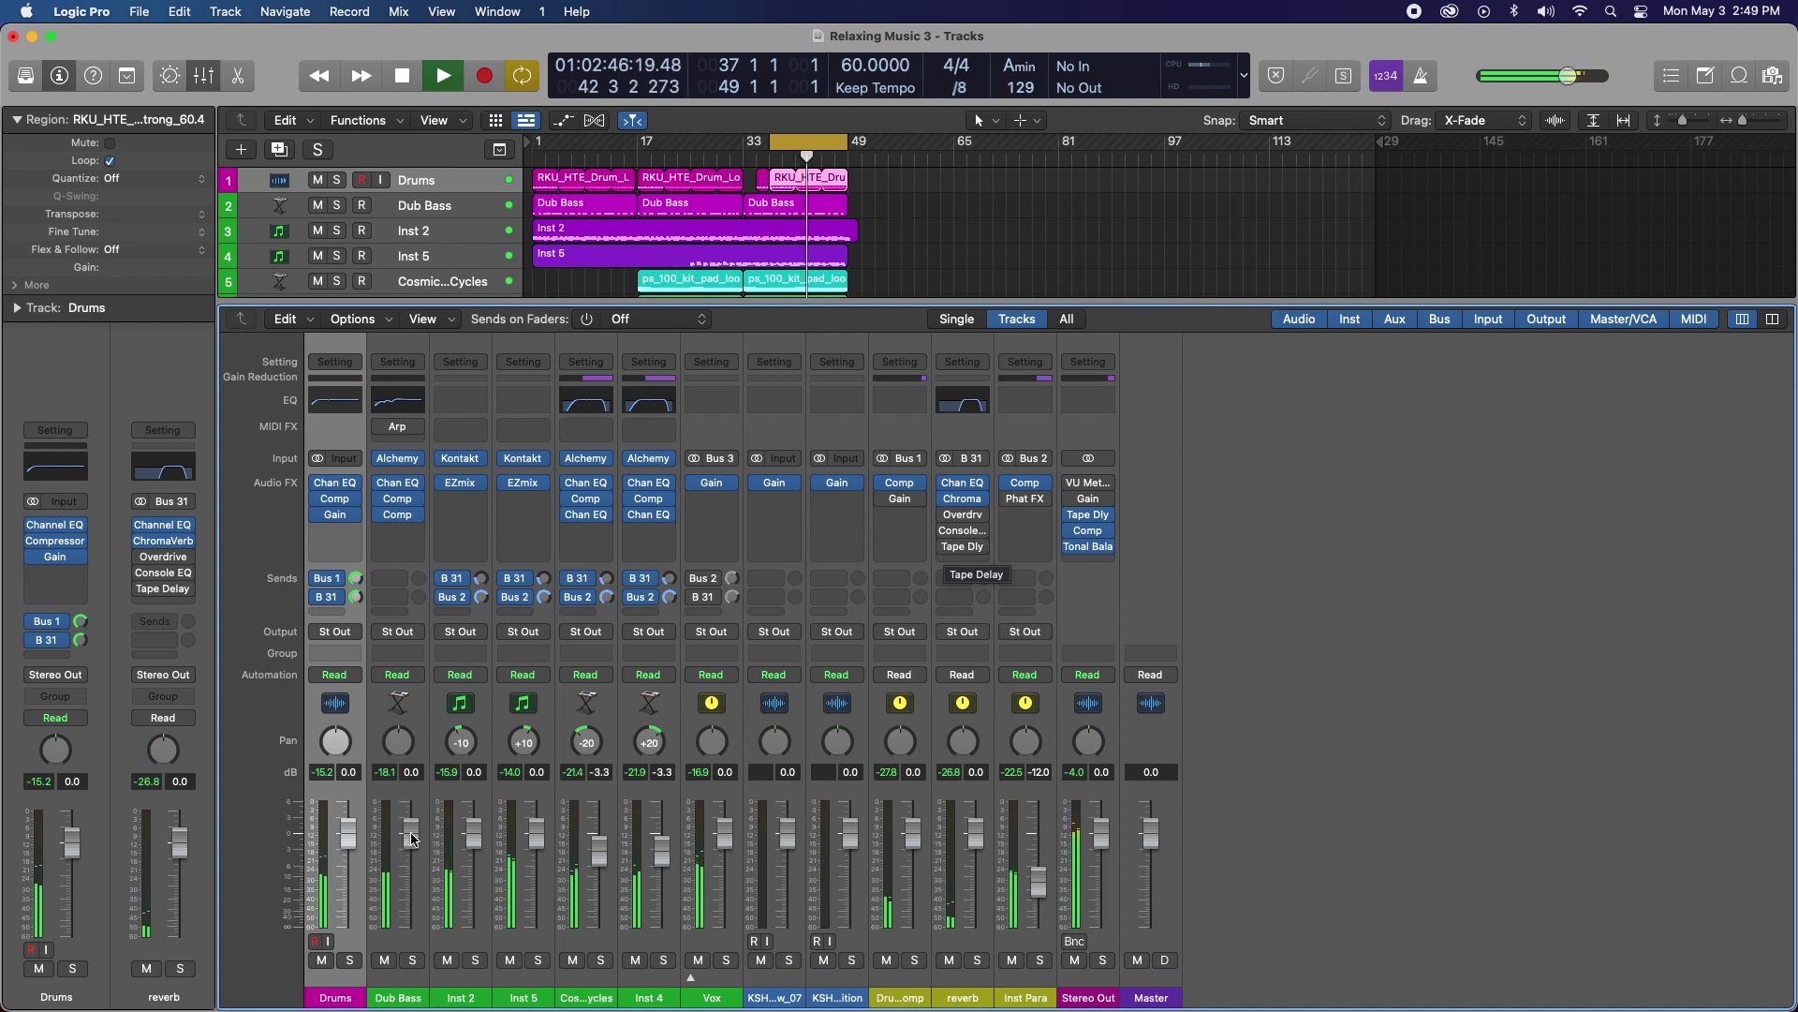
{"action": "left_click", "coordinate": [349, 960]}
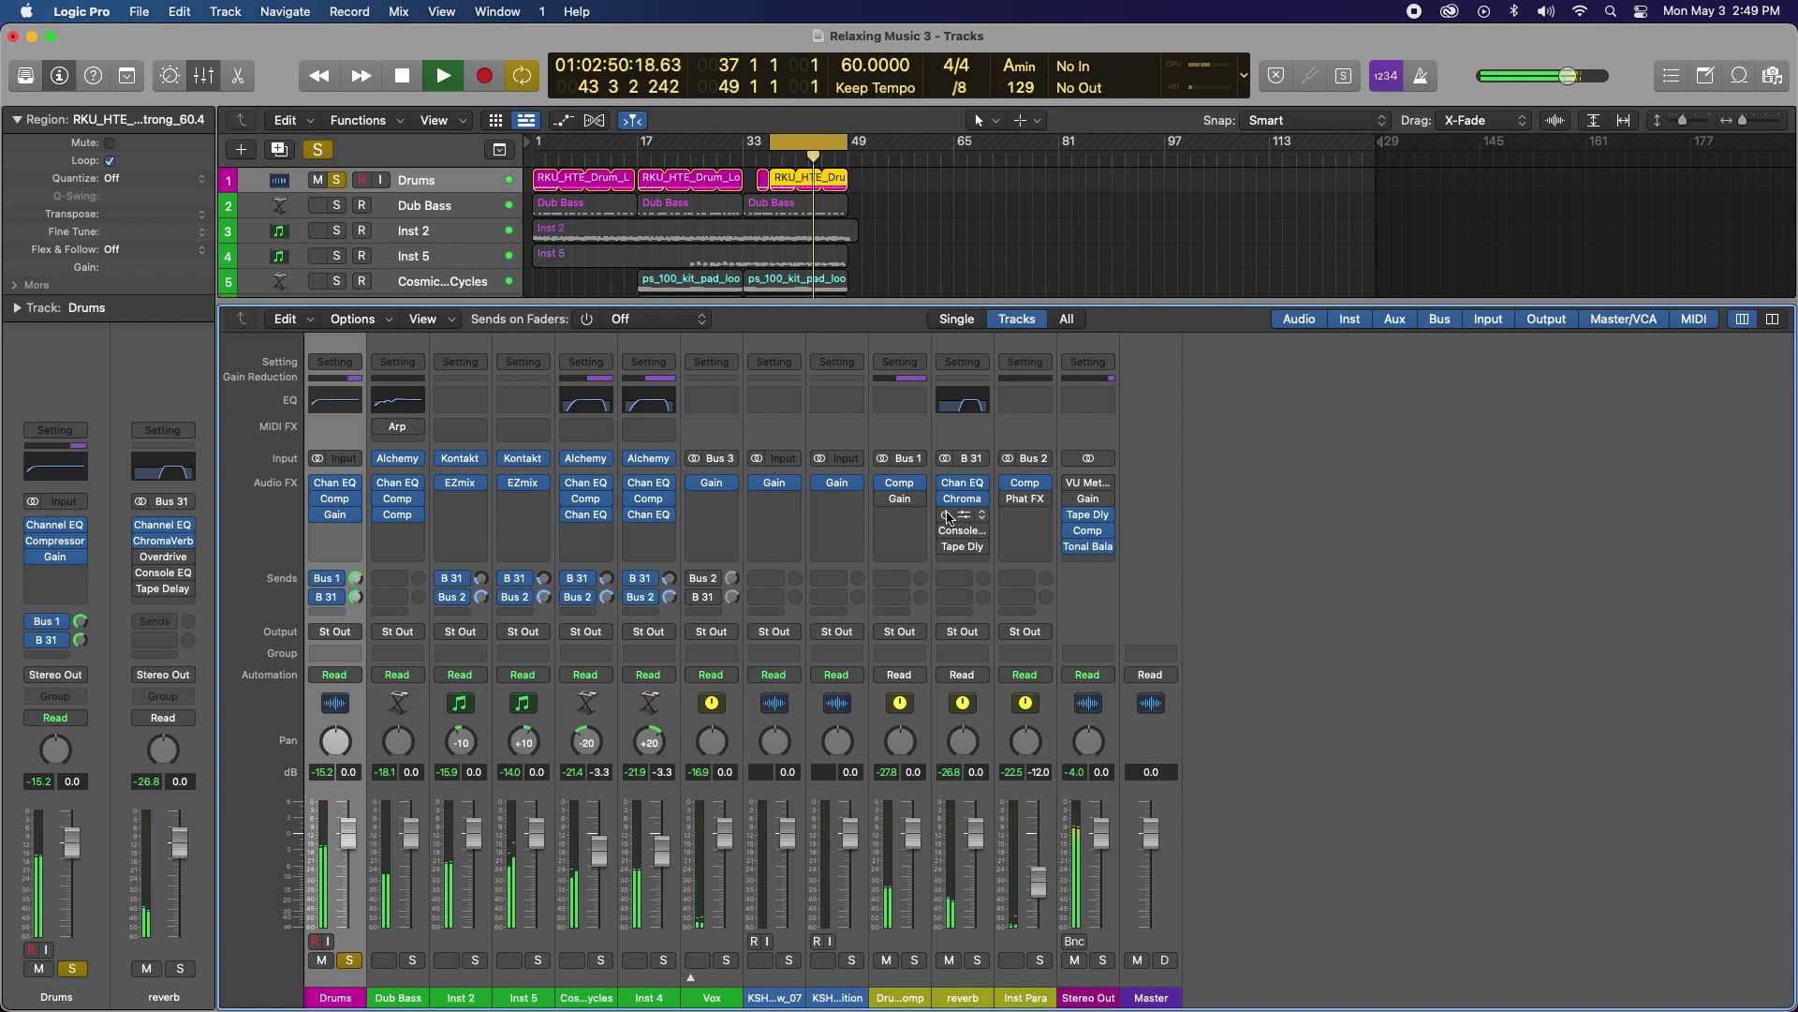
Step: Toggle Overdrive, Console EQ and Tape Delay bypasses, end with Console EQ bypassed, and stop playback
{"action": "left_click_drag", "start_coordinate": [946, 513], "coordinate": [944, 547]}
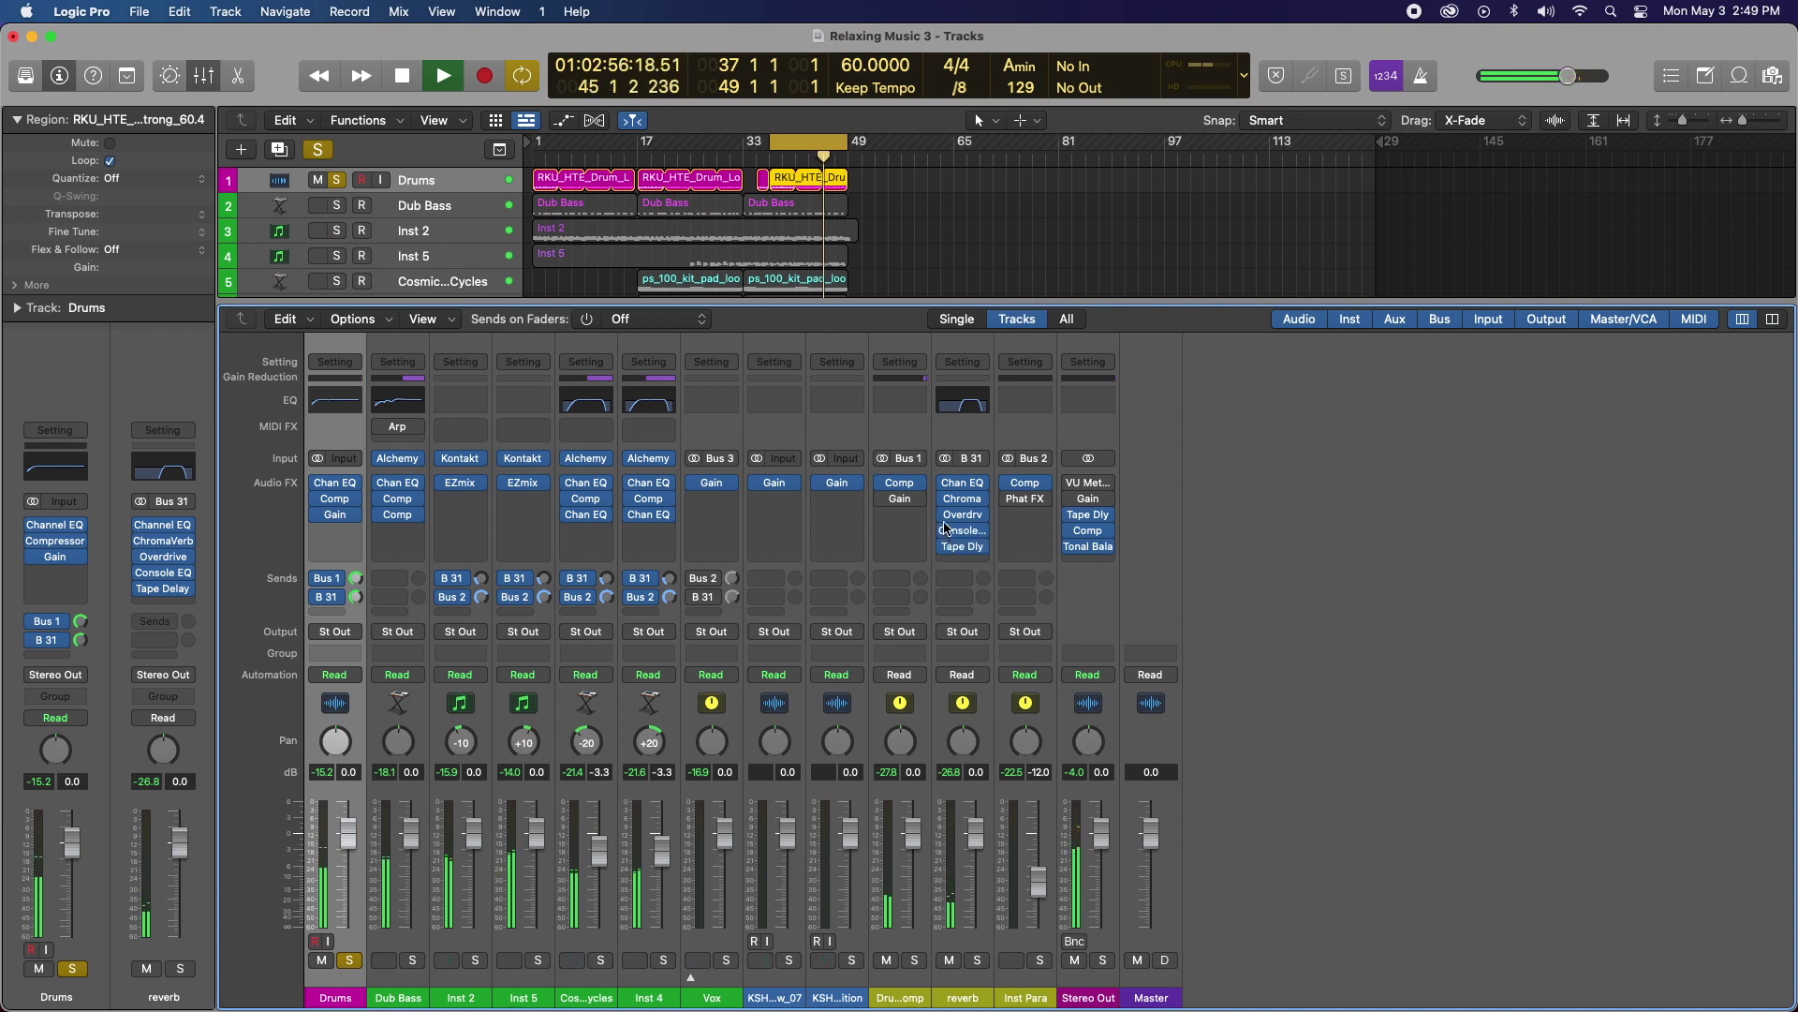
{"action": "left_click", "coordinate": [946, 518]}
{"action": "left_click", "coordinate": [946, 531]}
{"action": "left_click", "coordinate": [946, 546]}
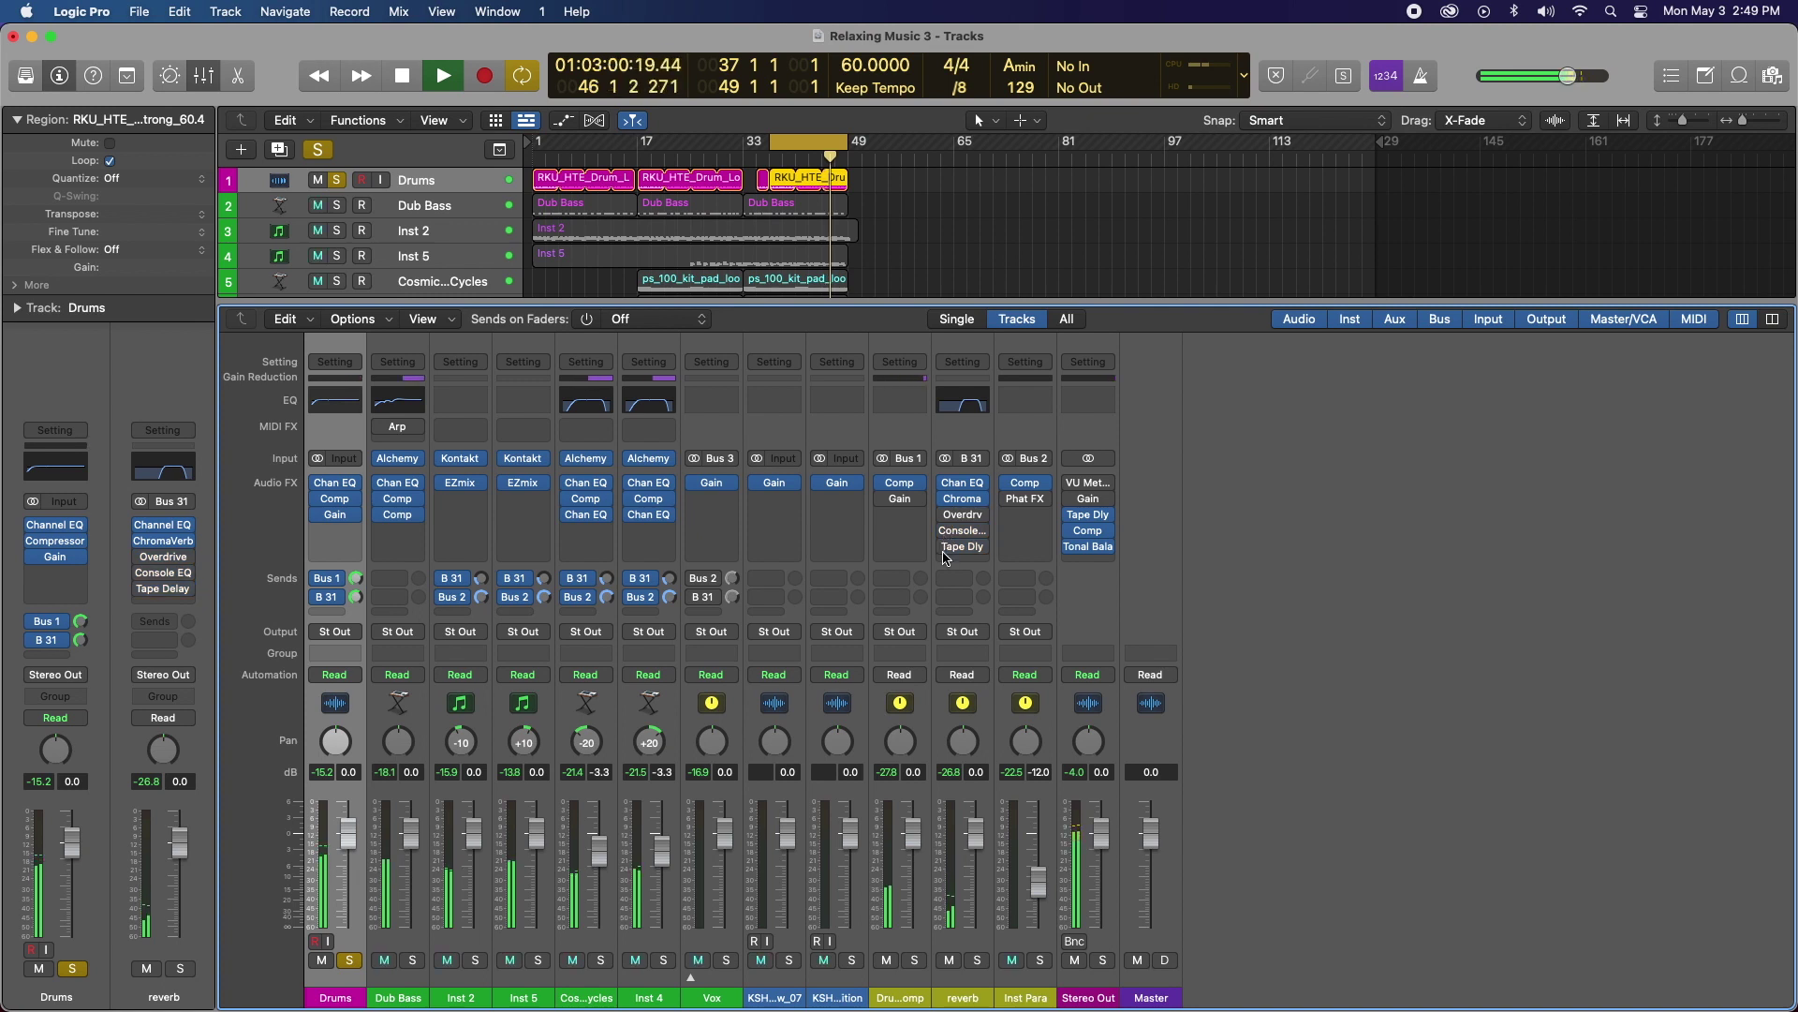
{"action": "left_click", "coordinate": [945, 529]}
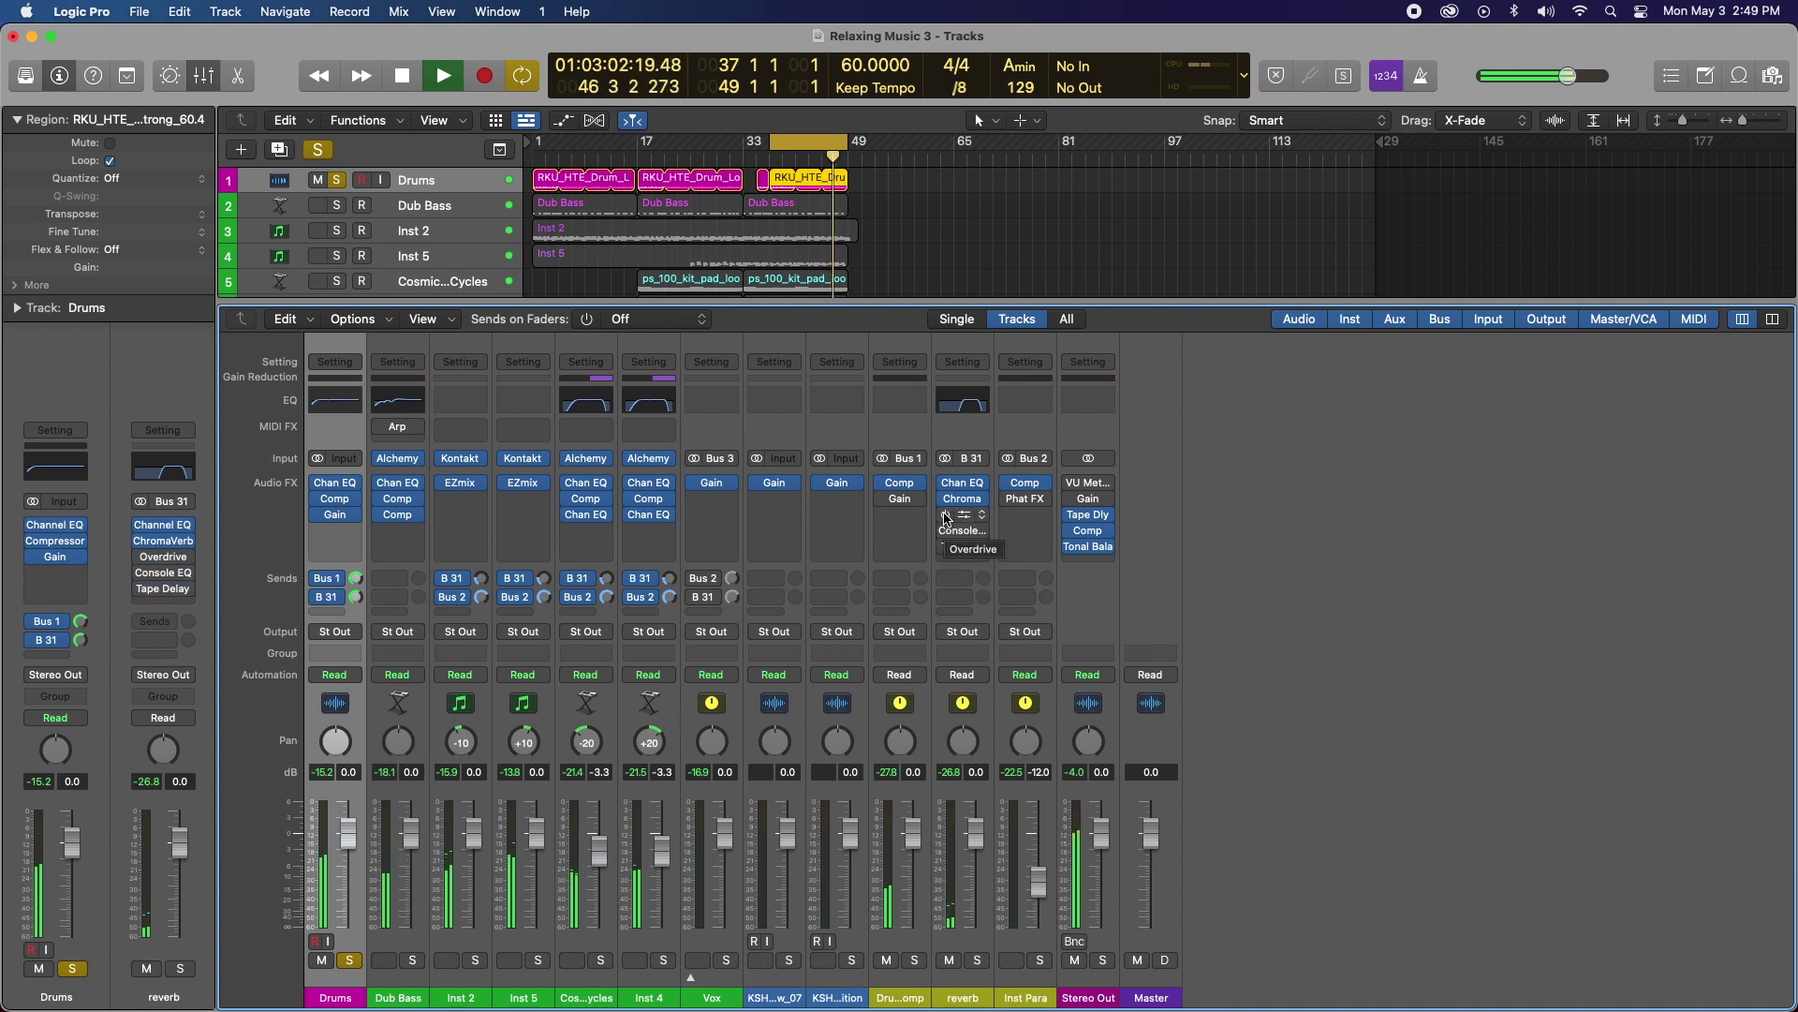
{"action": "left_click", "coordinate": [945, 514]}
{"action": "left_click", "coordinate": [944, 547]}
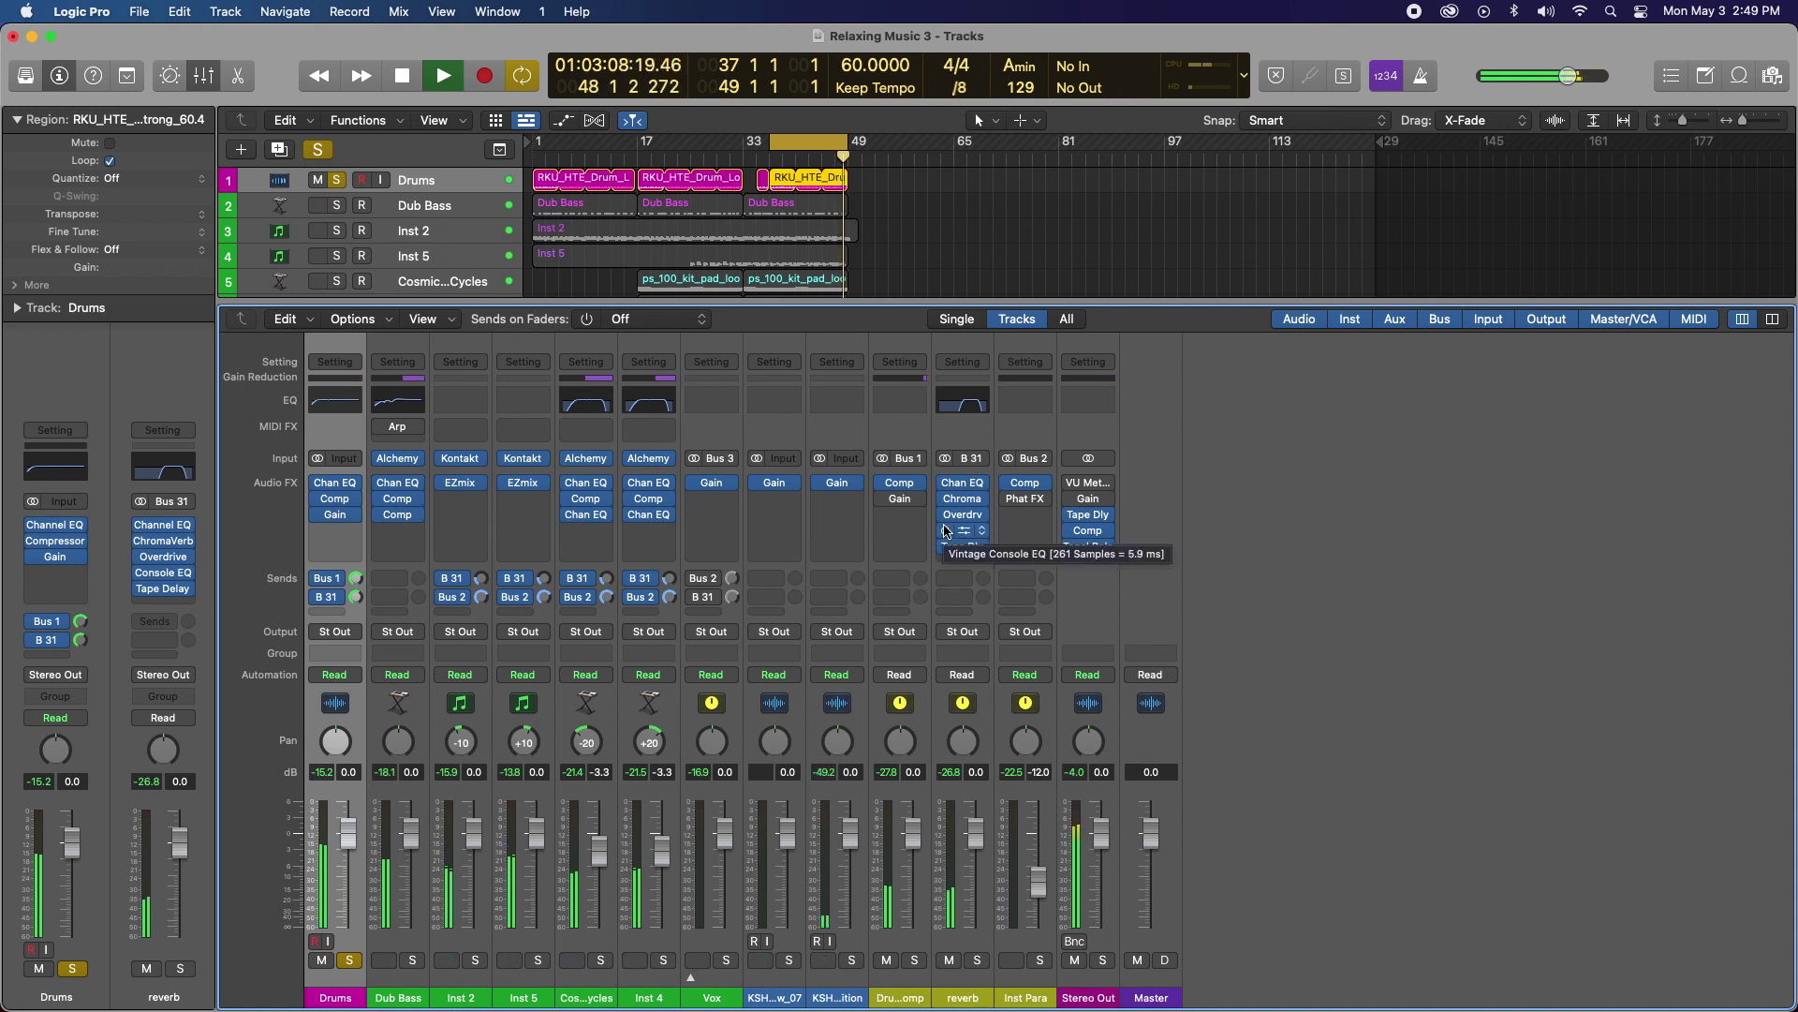
{"action": "left_click", "coordinate": [960, 532]}
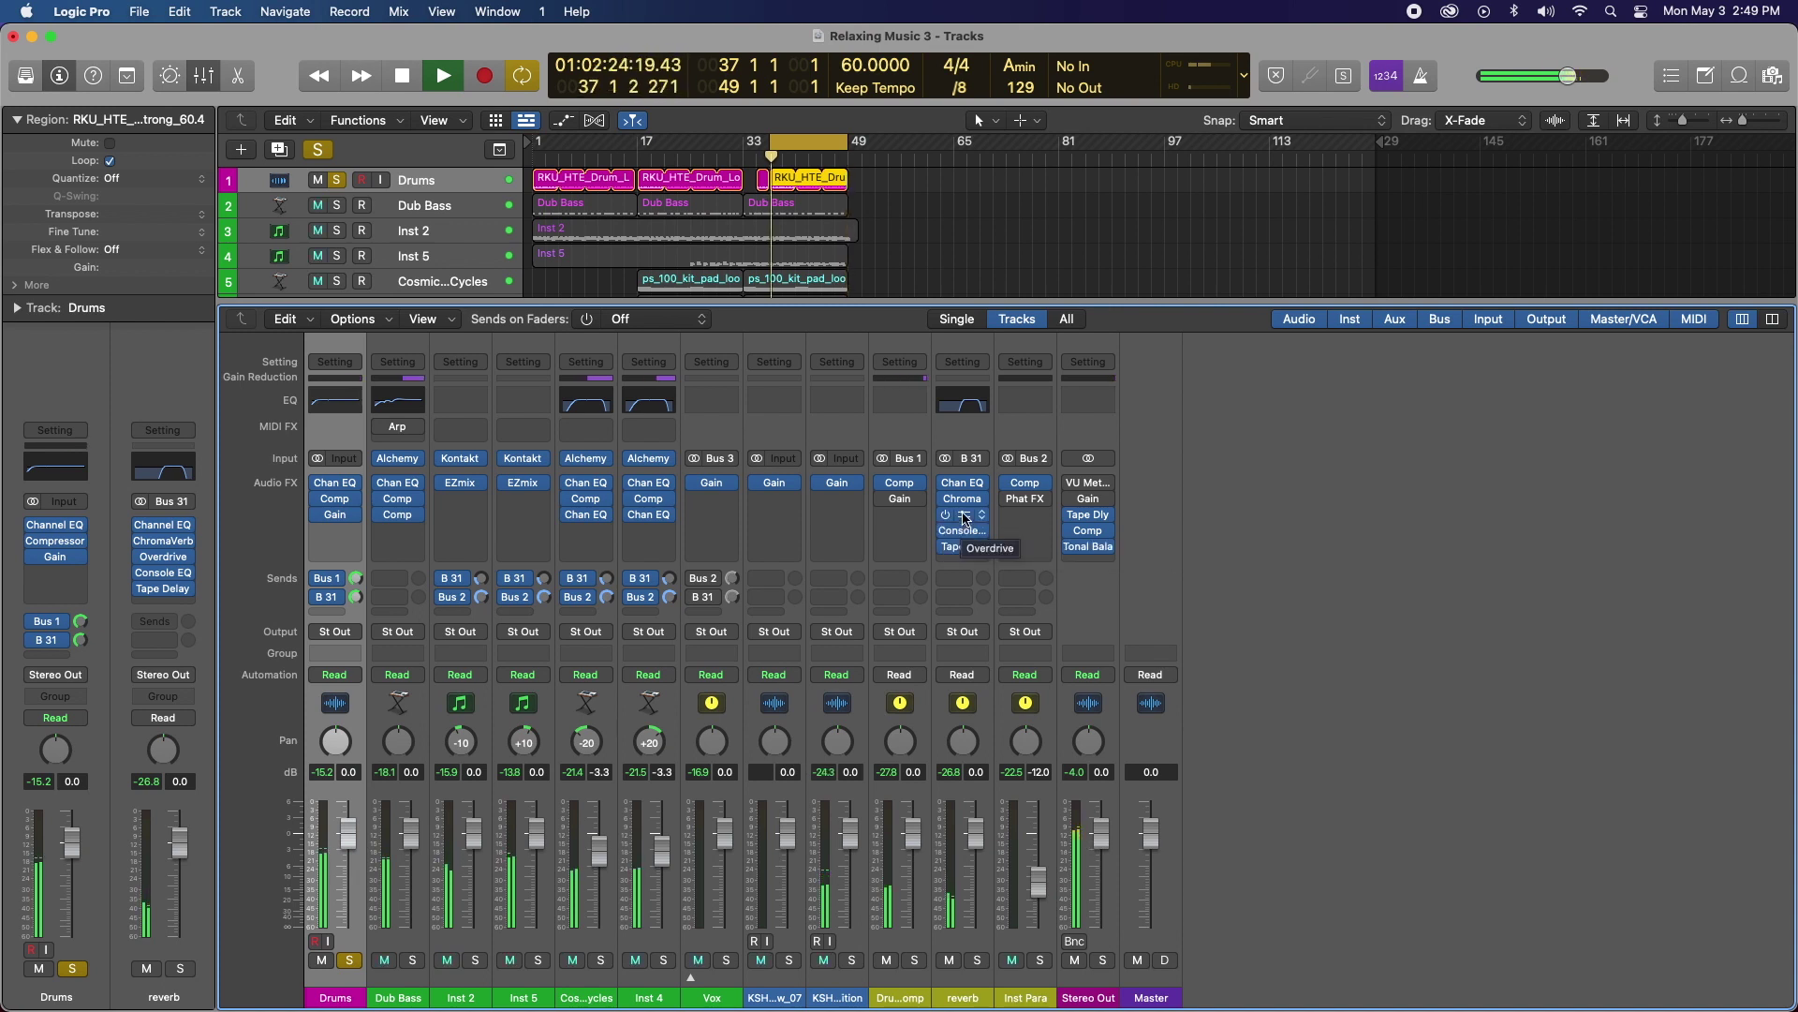
{"action": "key", "text": "space"}
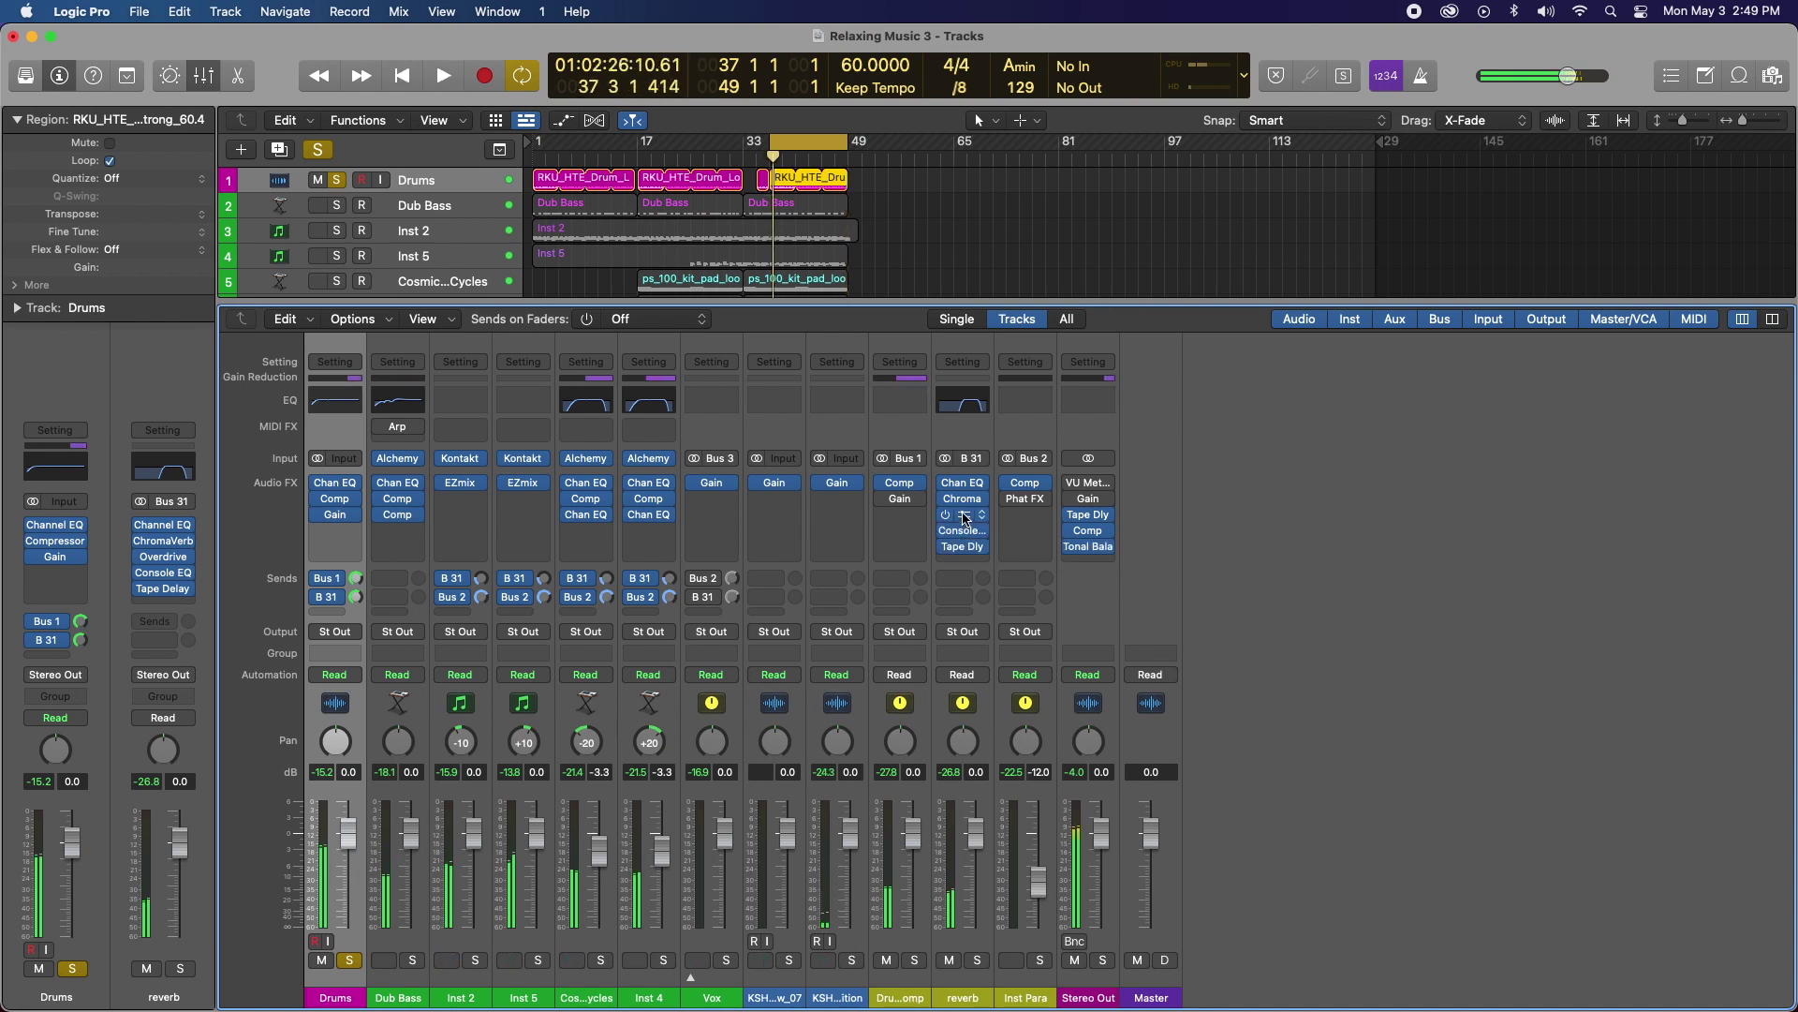